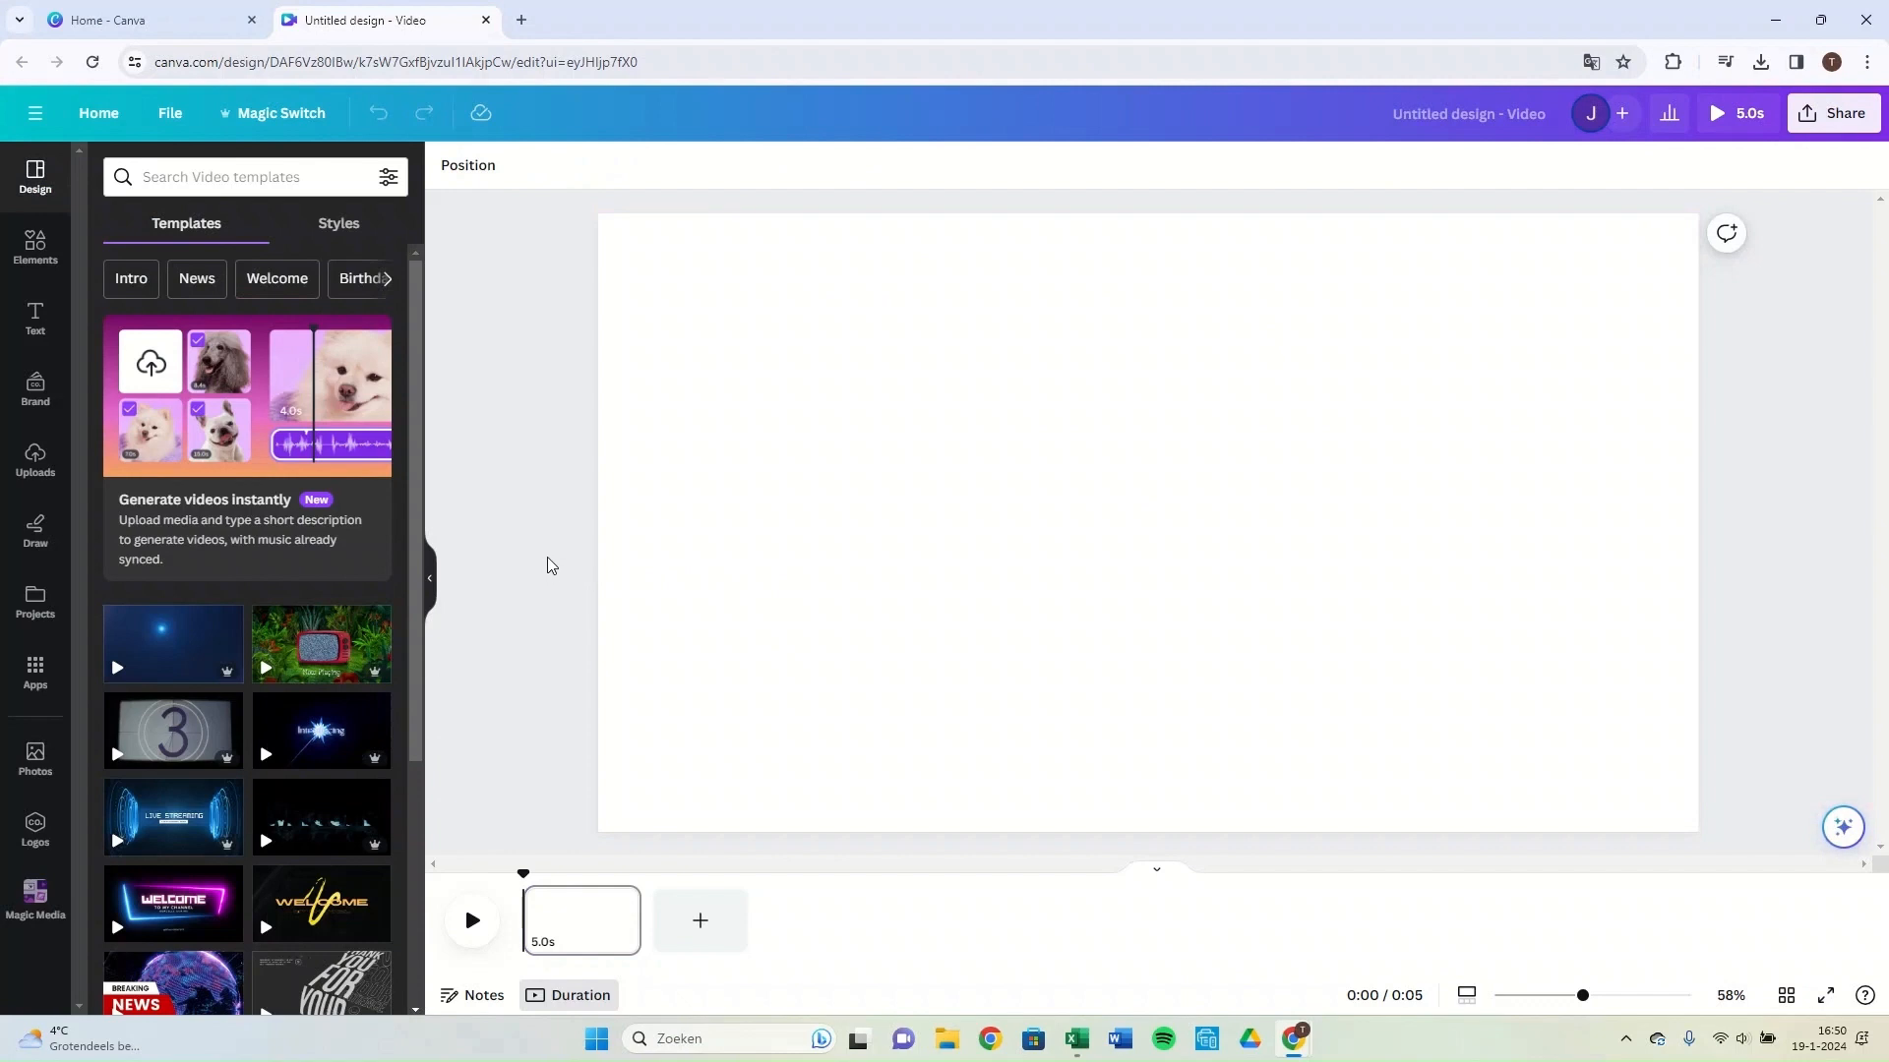
Search the elements library for "kitchen", show only graphics, and narrow the results to "Kitchen background".
{"action": "left_click", "coordinate": [36, 250]}
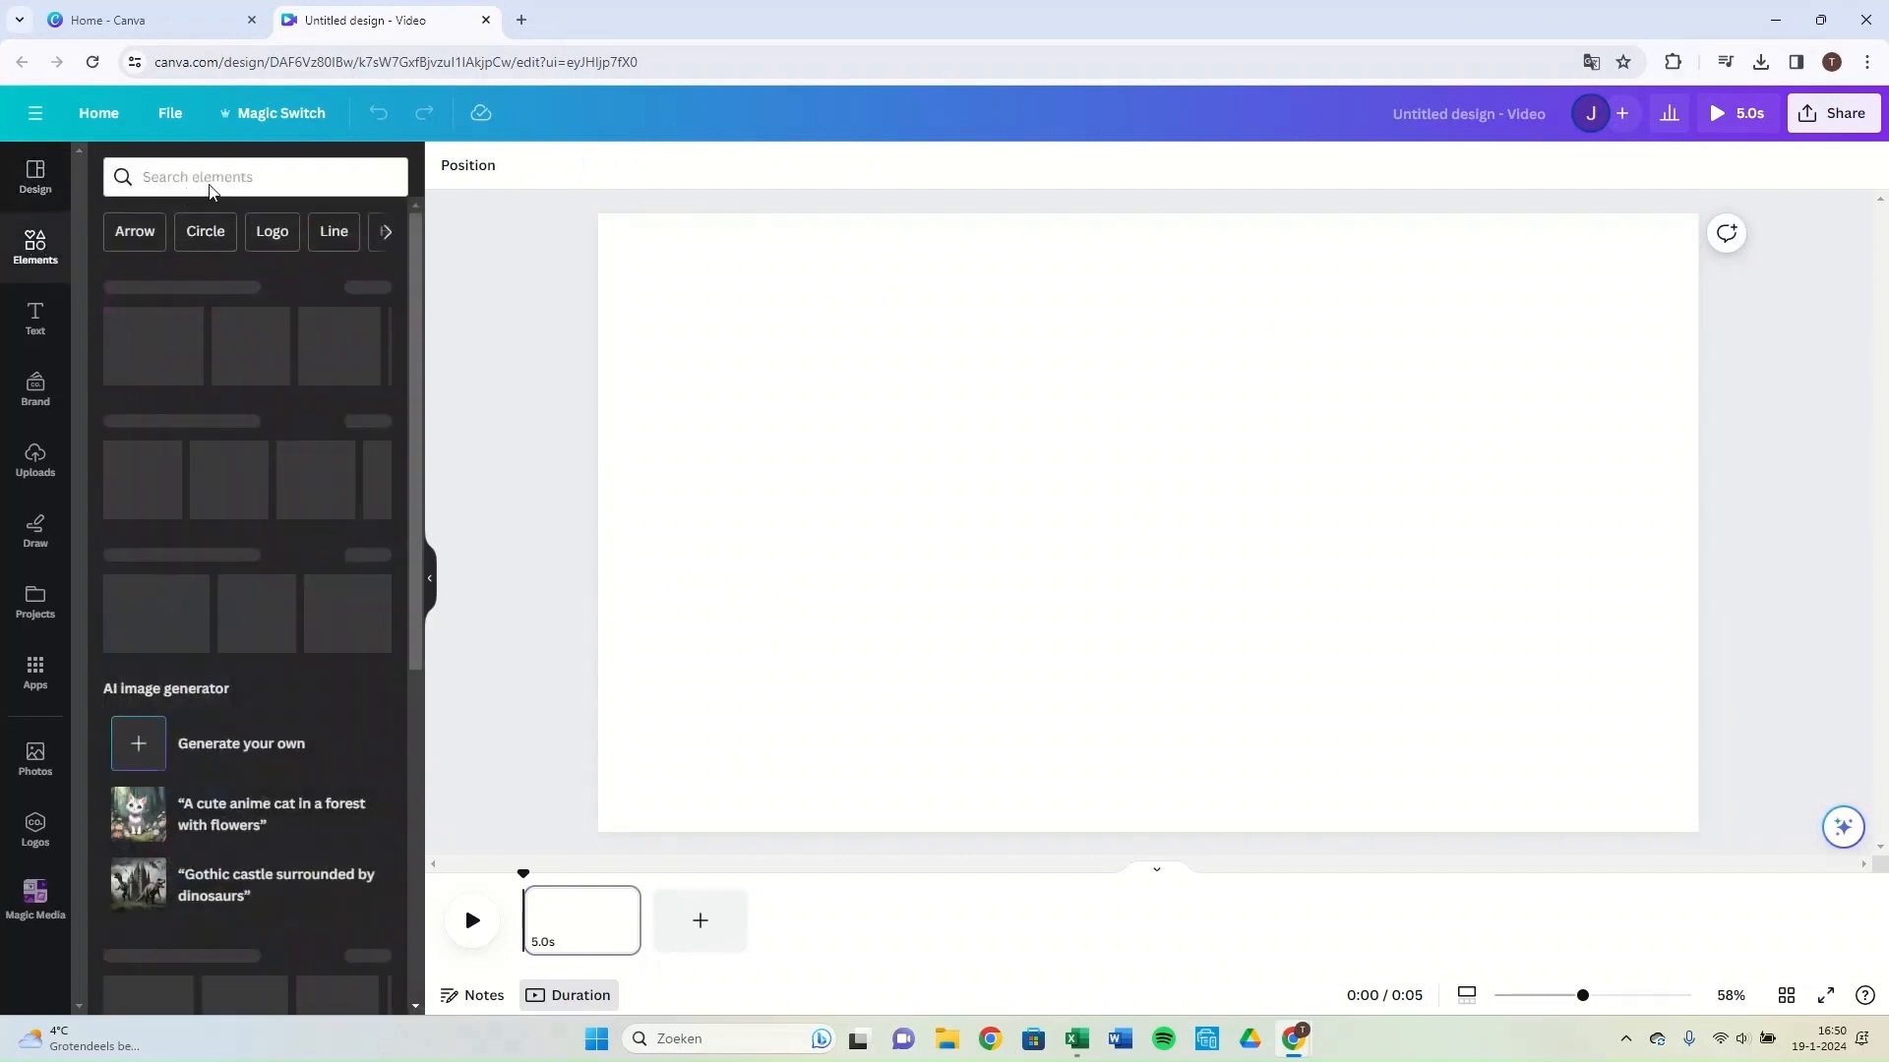
{"action": "left_click", "coordinate": [228, 171]}
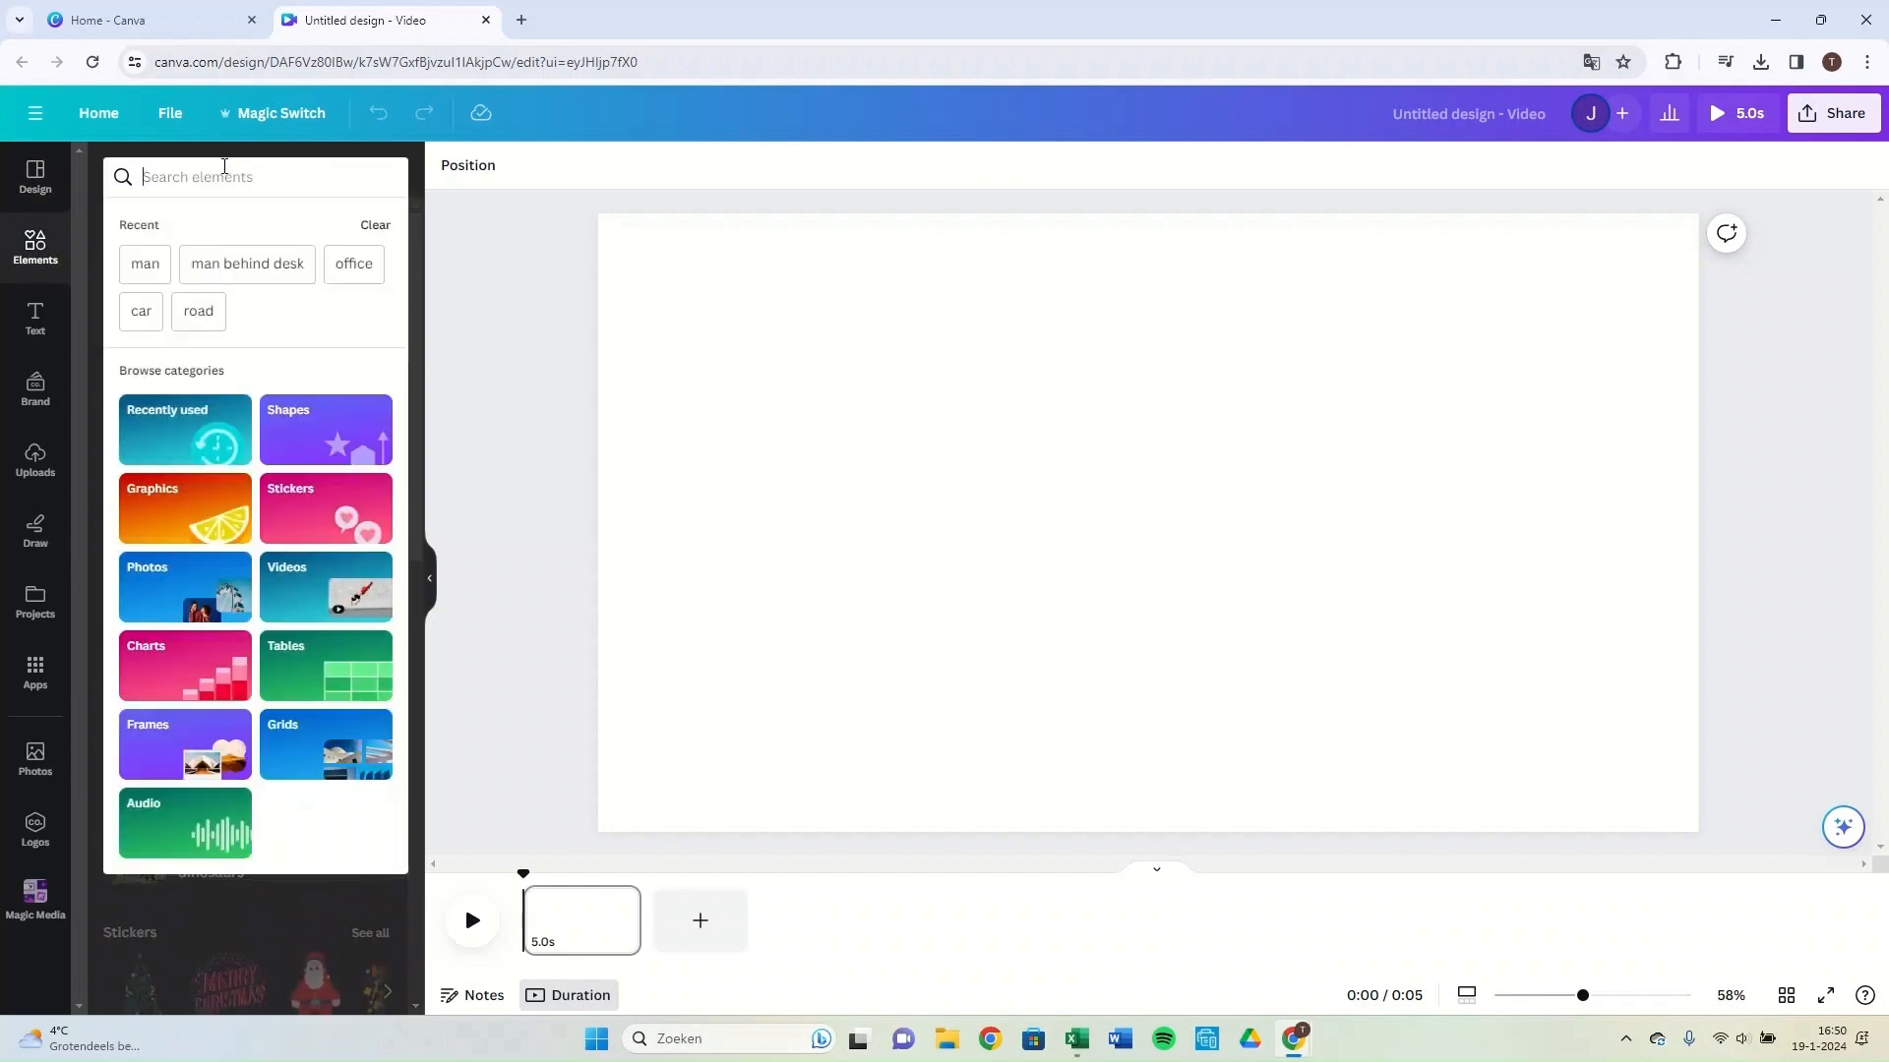
{"action": "type", "text": "kitchen"}
{"action": "key", "text": "Return"}
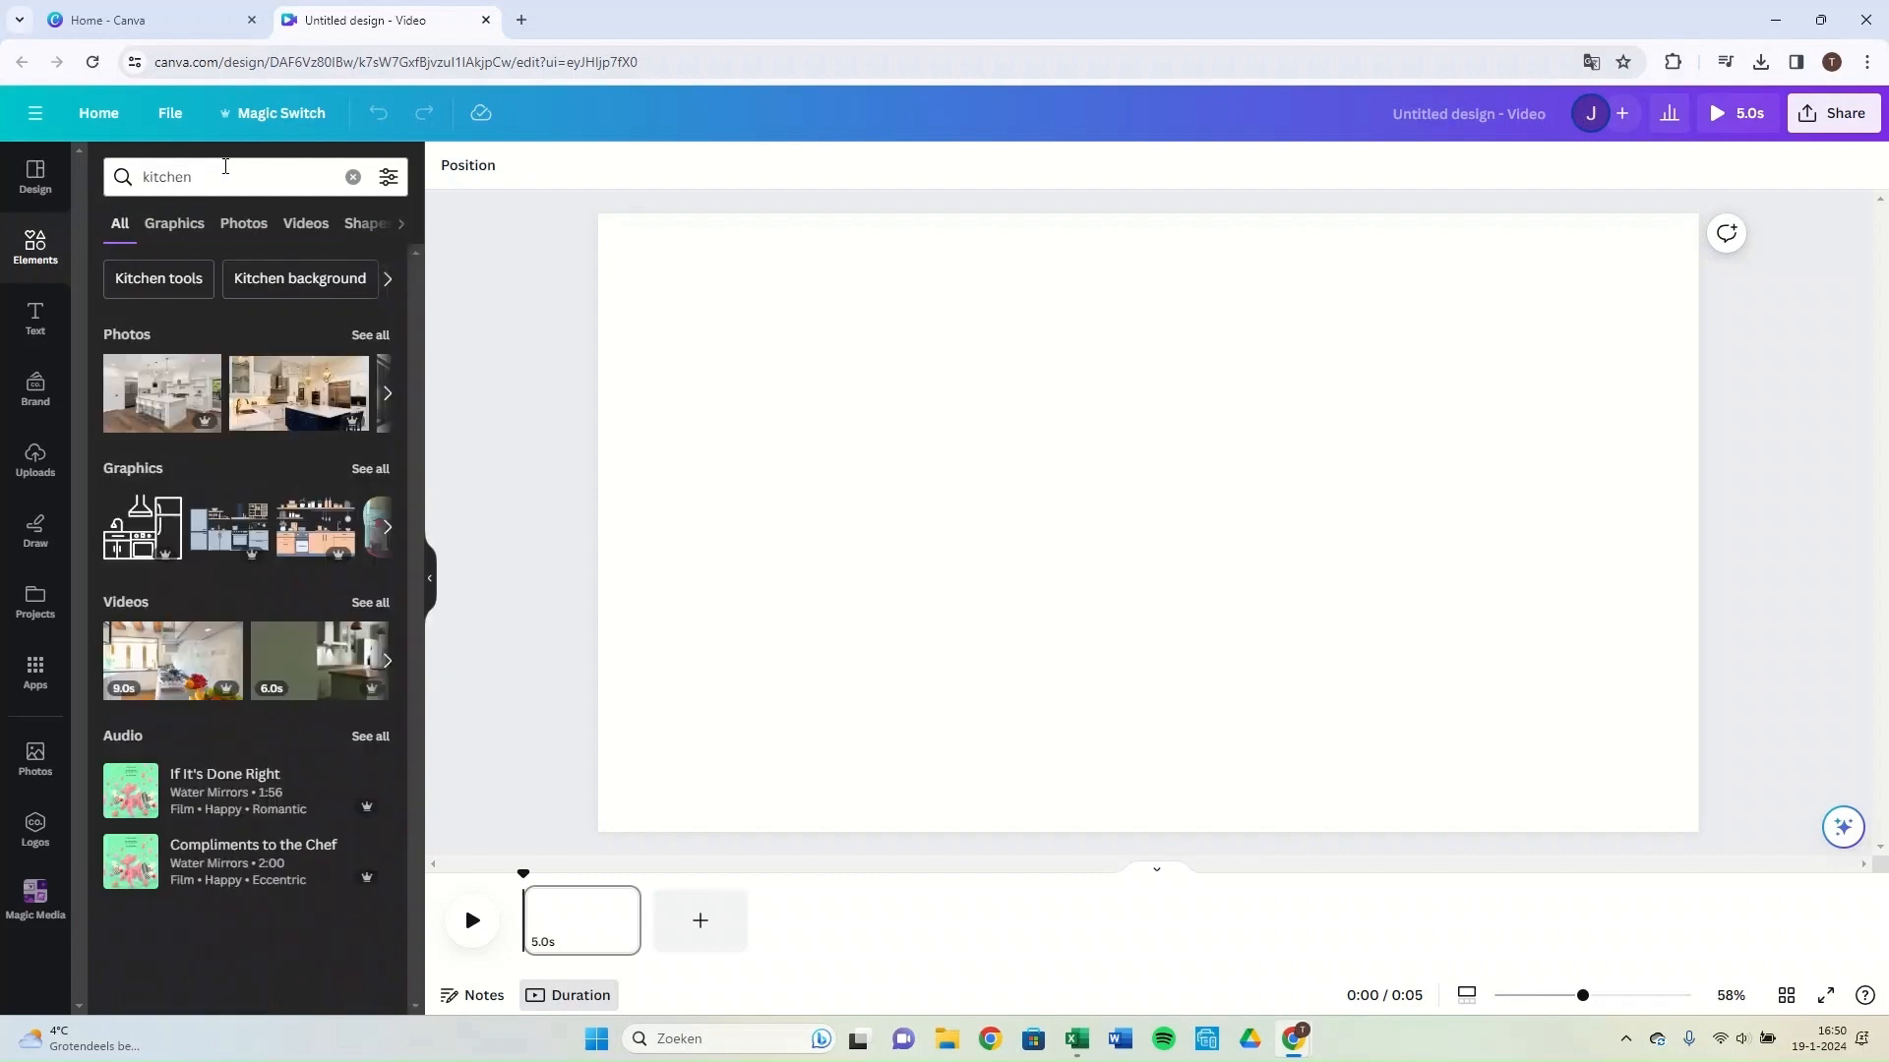
{"action": "left_click", "coordinate": [371, 469]}
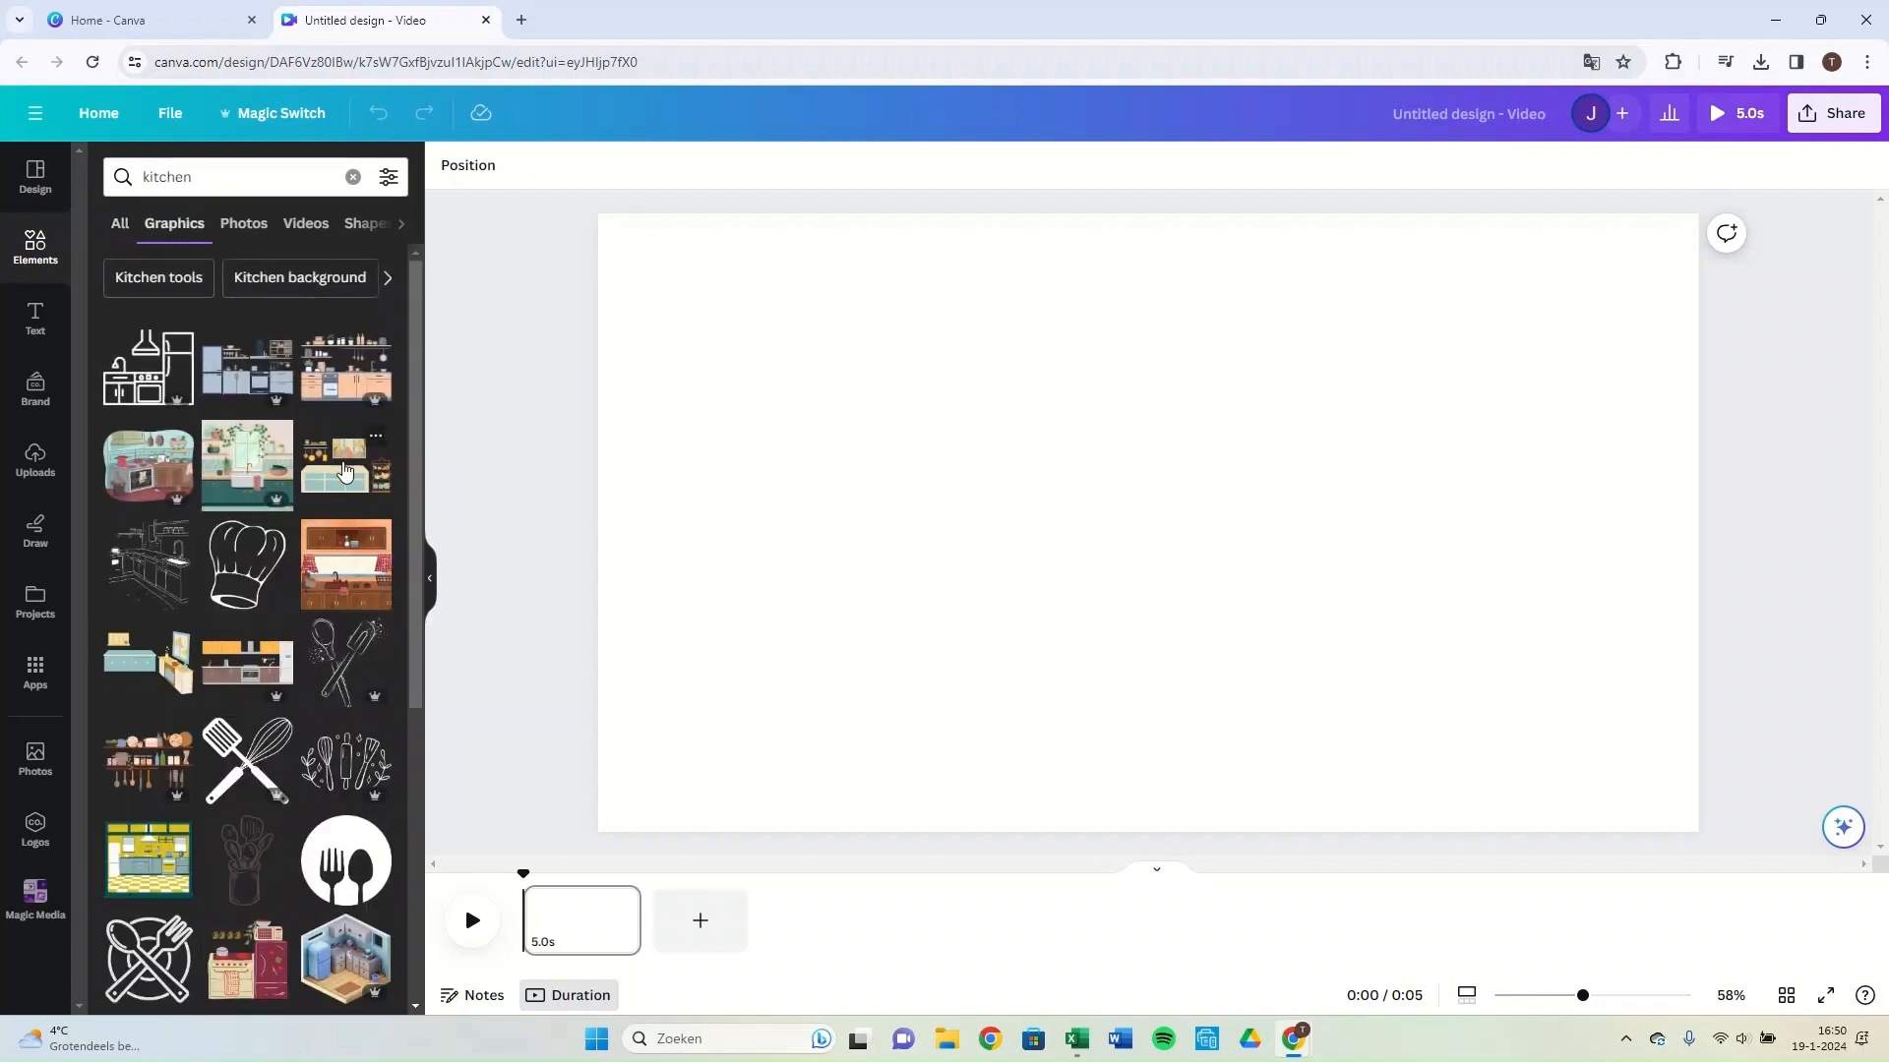
{"action": "scroll", "coordinate": [340, 468], "scroll_direction": "down", "scroll_amount": 1}
{"action": "scroll", "coordinate": [344, 464], "scroll_direction": "down", "scroll_amount": 15}
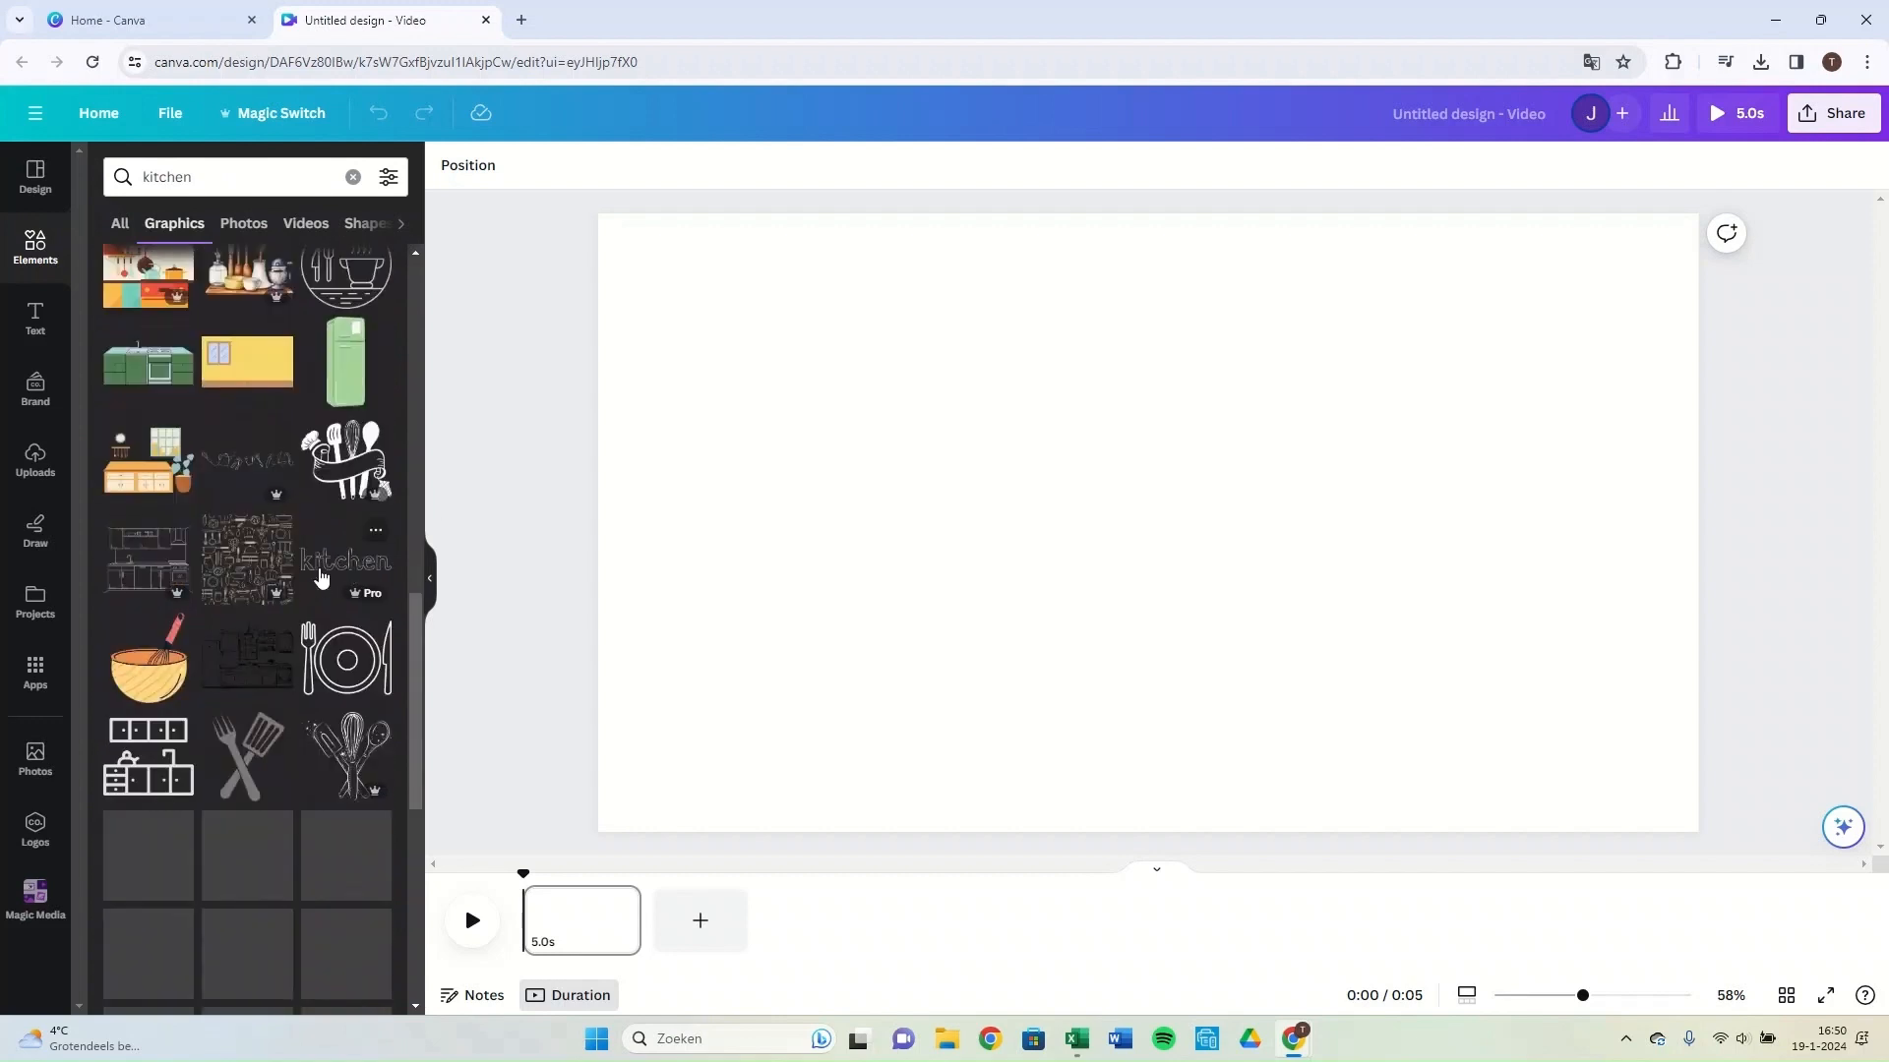
{"action": "scroll", "coordinate": [326, 467], "scroll_direction": "up", "scroll_amount": 3}
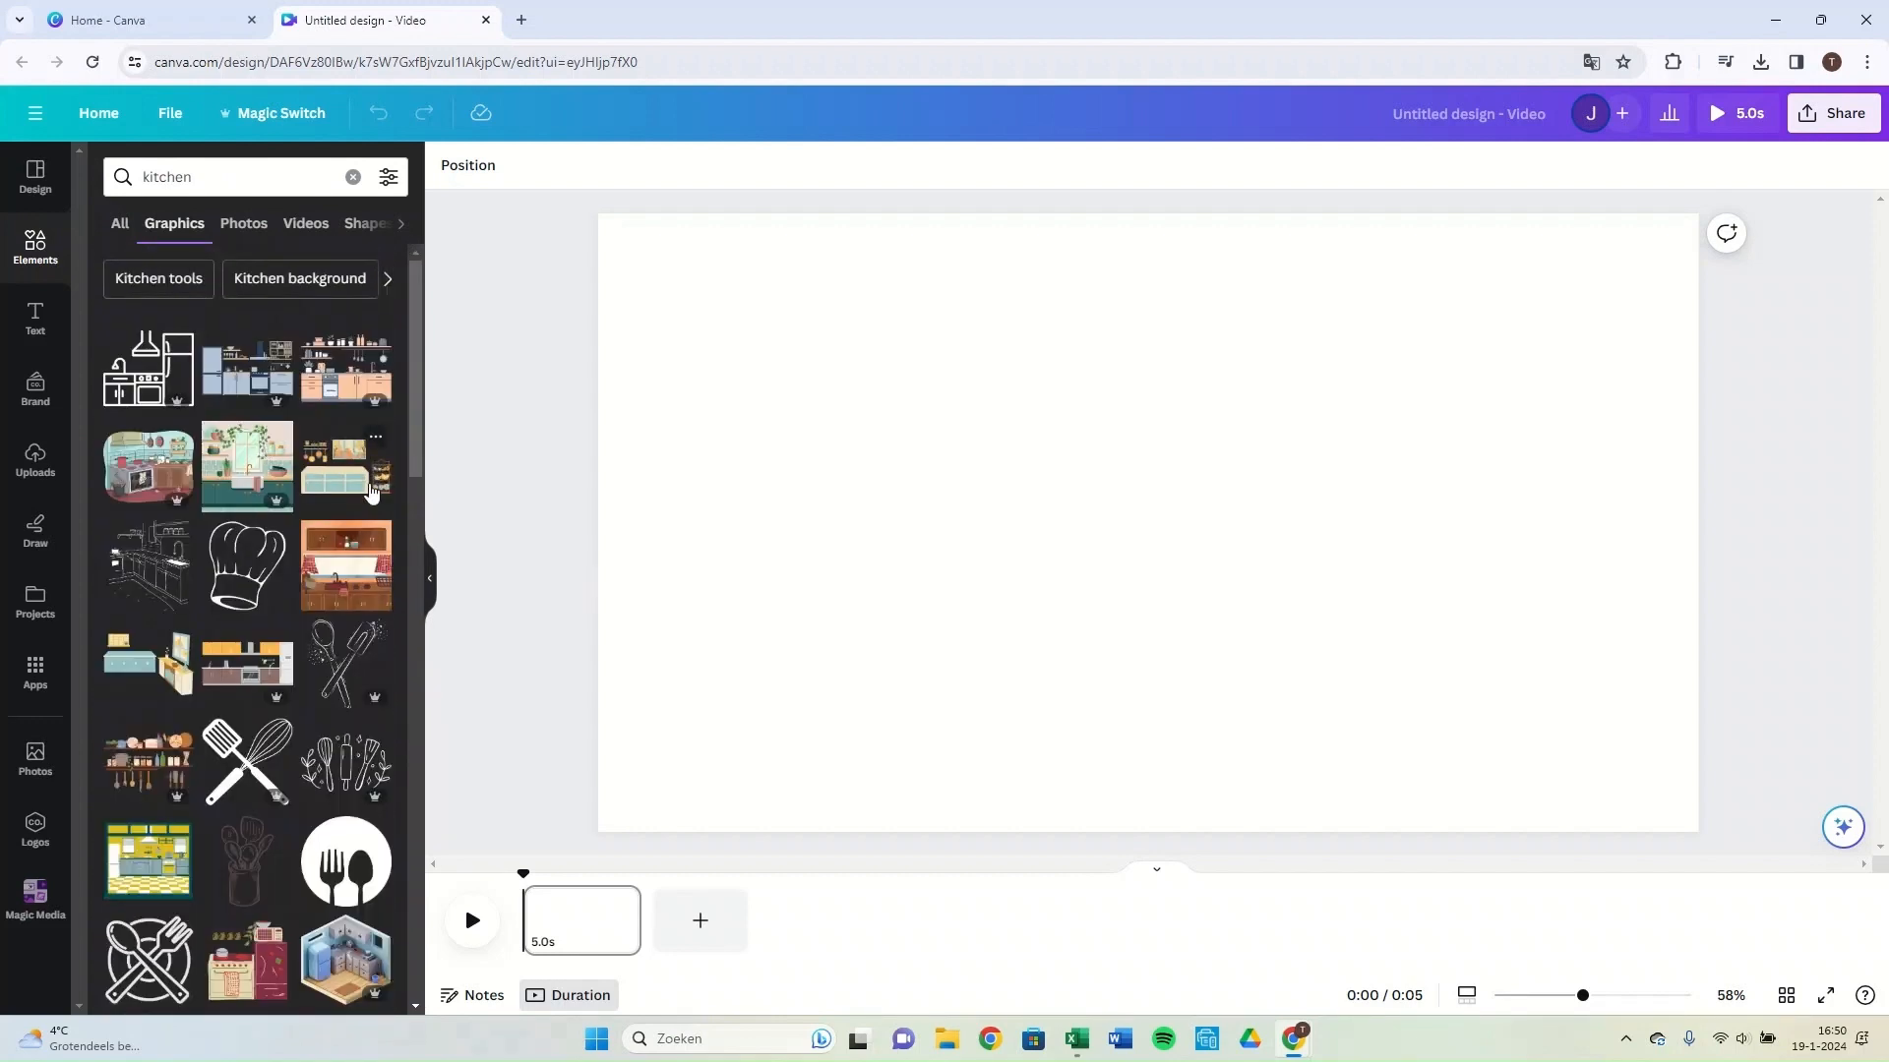
{"action": "left_click", "coordinate": [313, 285]}
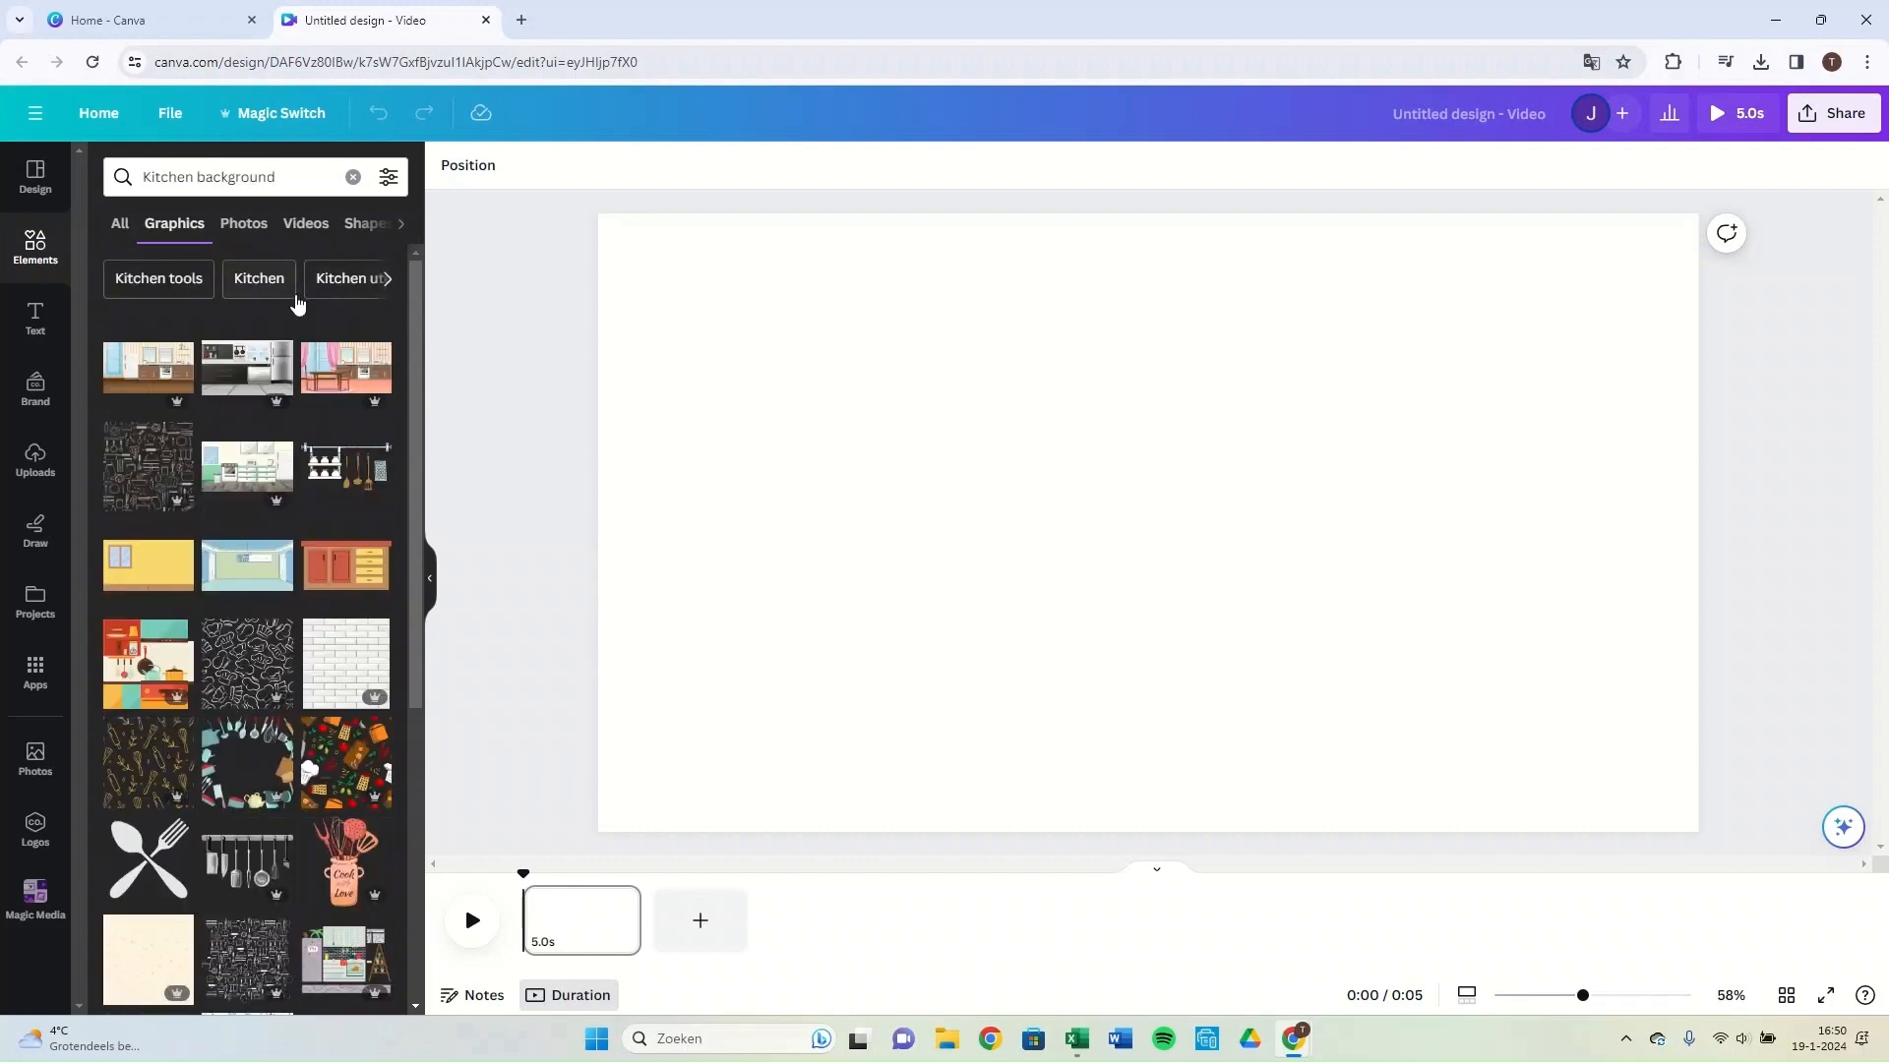
Add the kitchen graphic with pink curtains and a dining table, and enlarge it to fill the whole page.
{"action": "left_click", "coordinate": [332, 394]}
{"action": "left_click_drag", "start_coordinate": [968, 517], "coordinate": [796, 463]}
{"action": "left_click_drag", "start_coordinate": [1492, 710], "coordinate": [1713, 832]}
{"action": "left_click", "coordinate": [481, 612]}
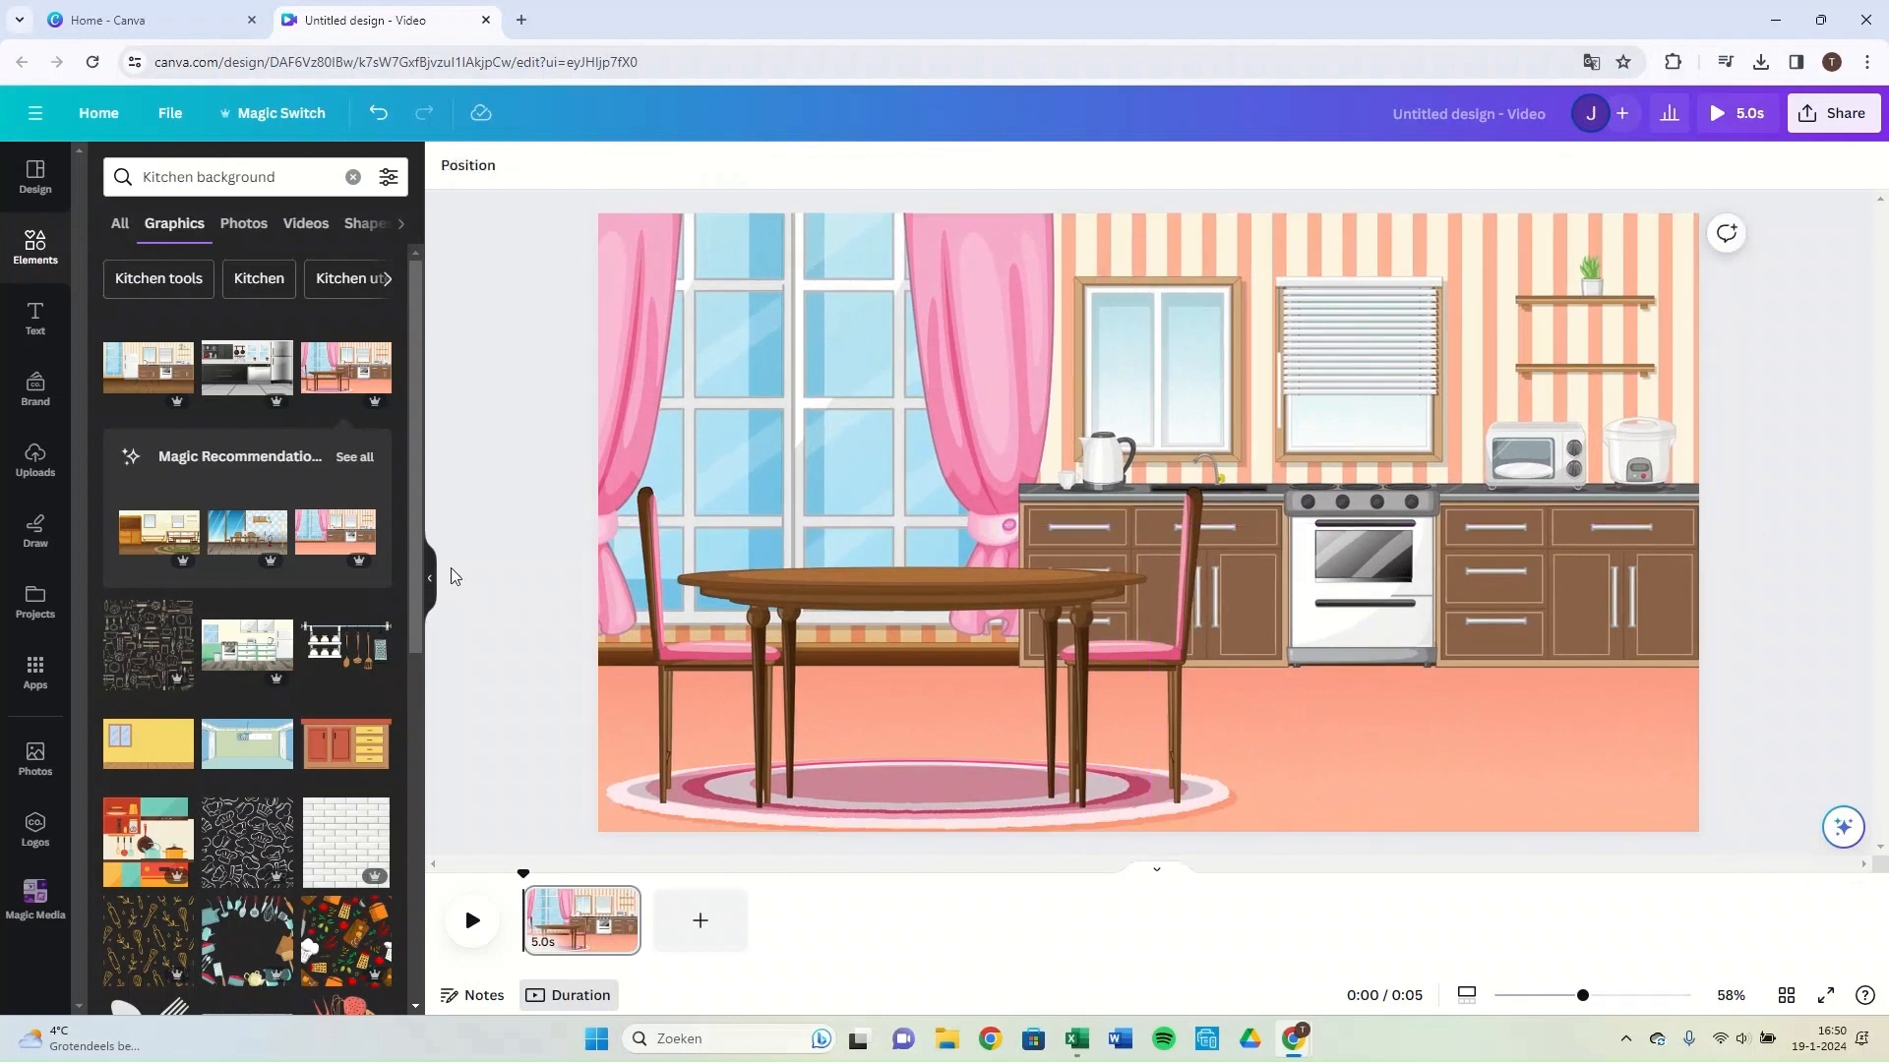
Search the graphics for "man coffee" and filter the results to animated ones.
{"action": "left_click", "coordinate": [290, 178]}
{"action": "type", "text": "m"}
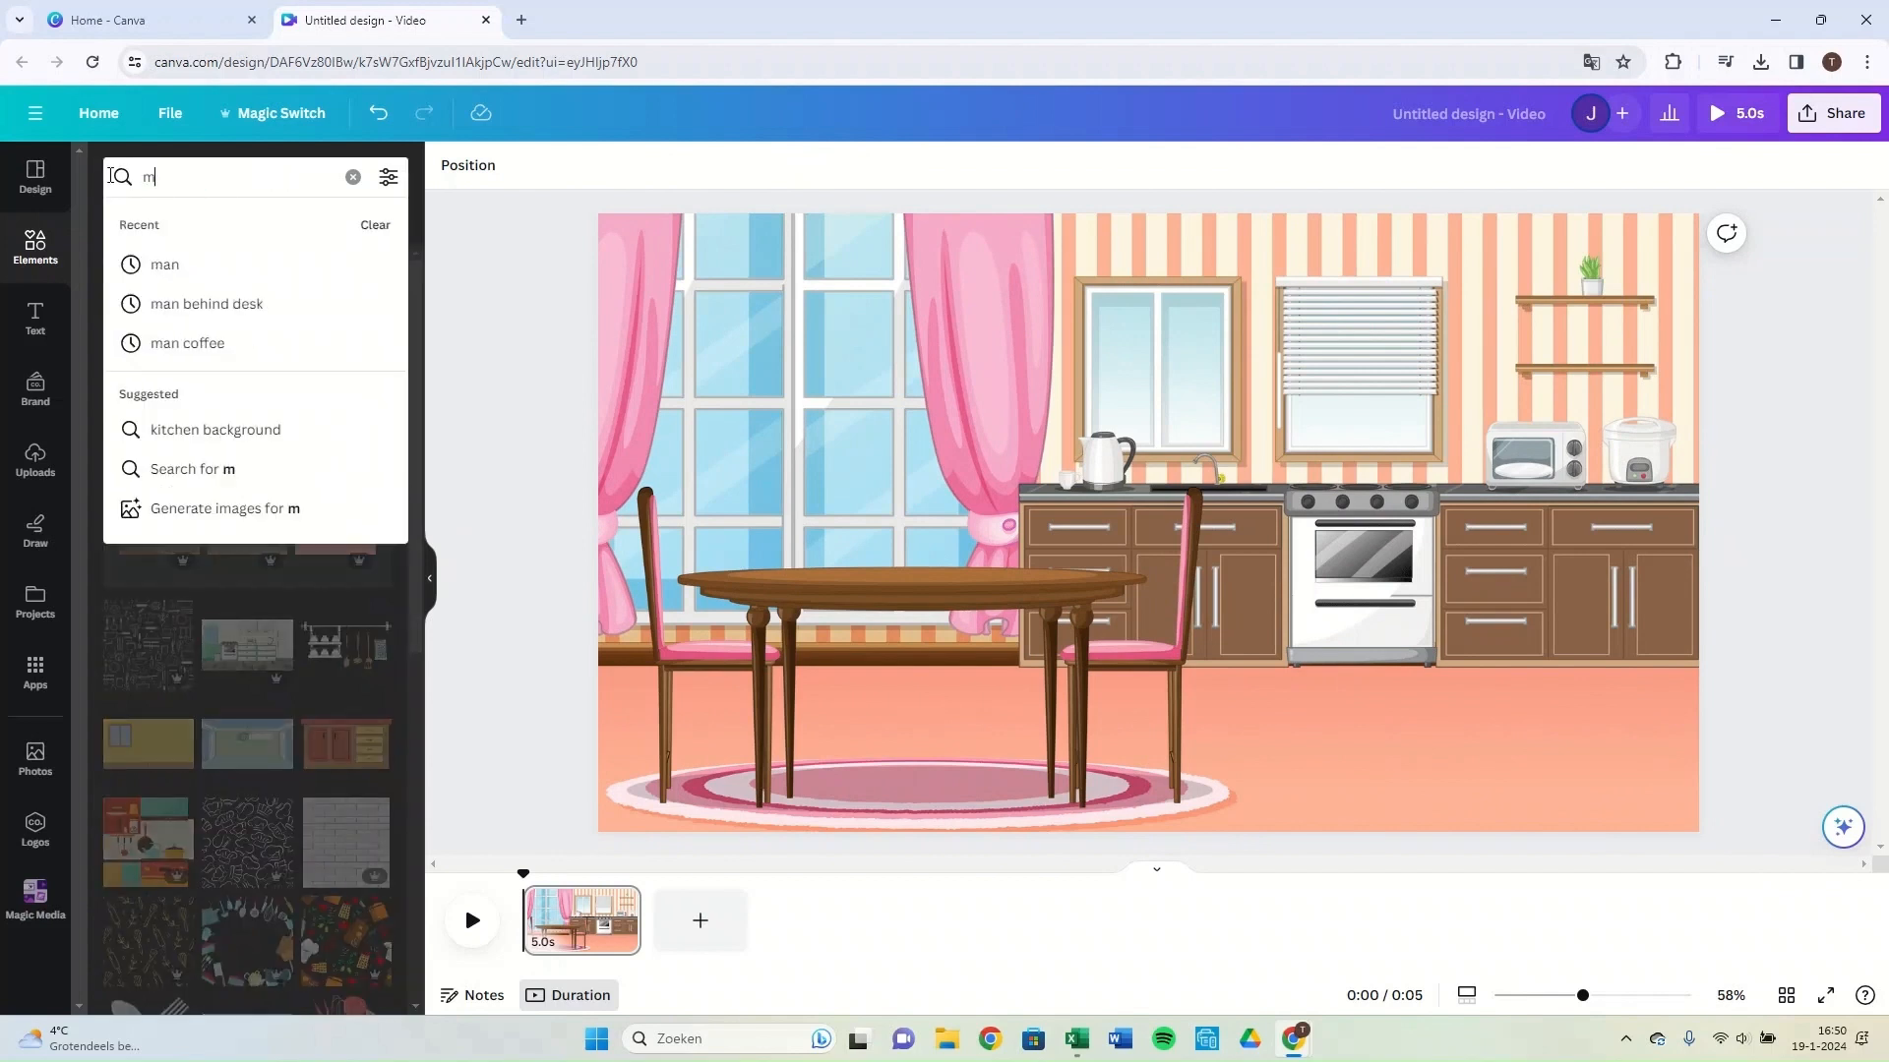
{"action": "type", "text": "an coffee"}
{"action": "key", "text": "Return"}
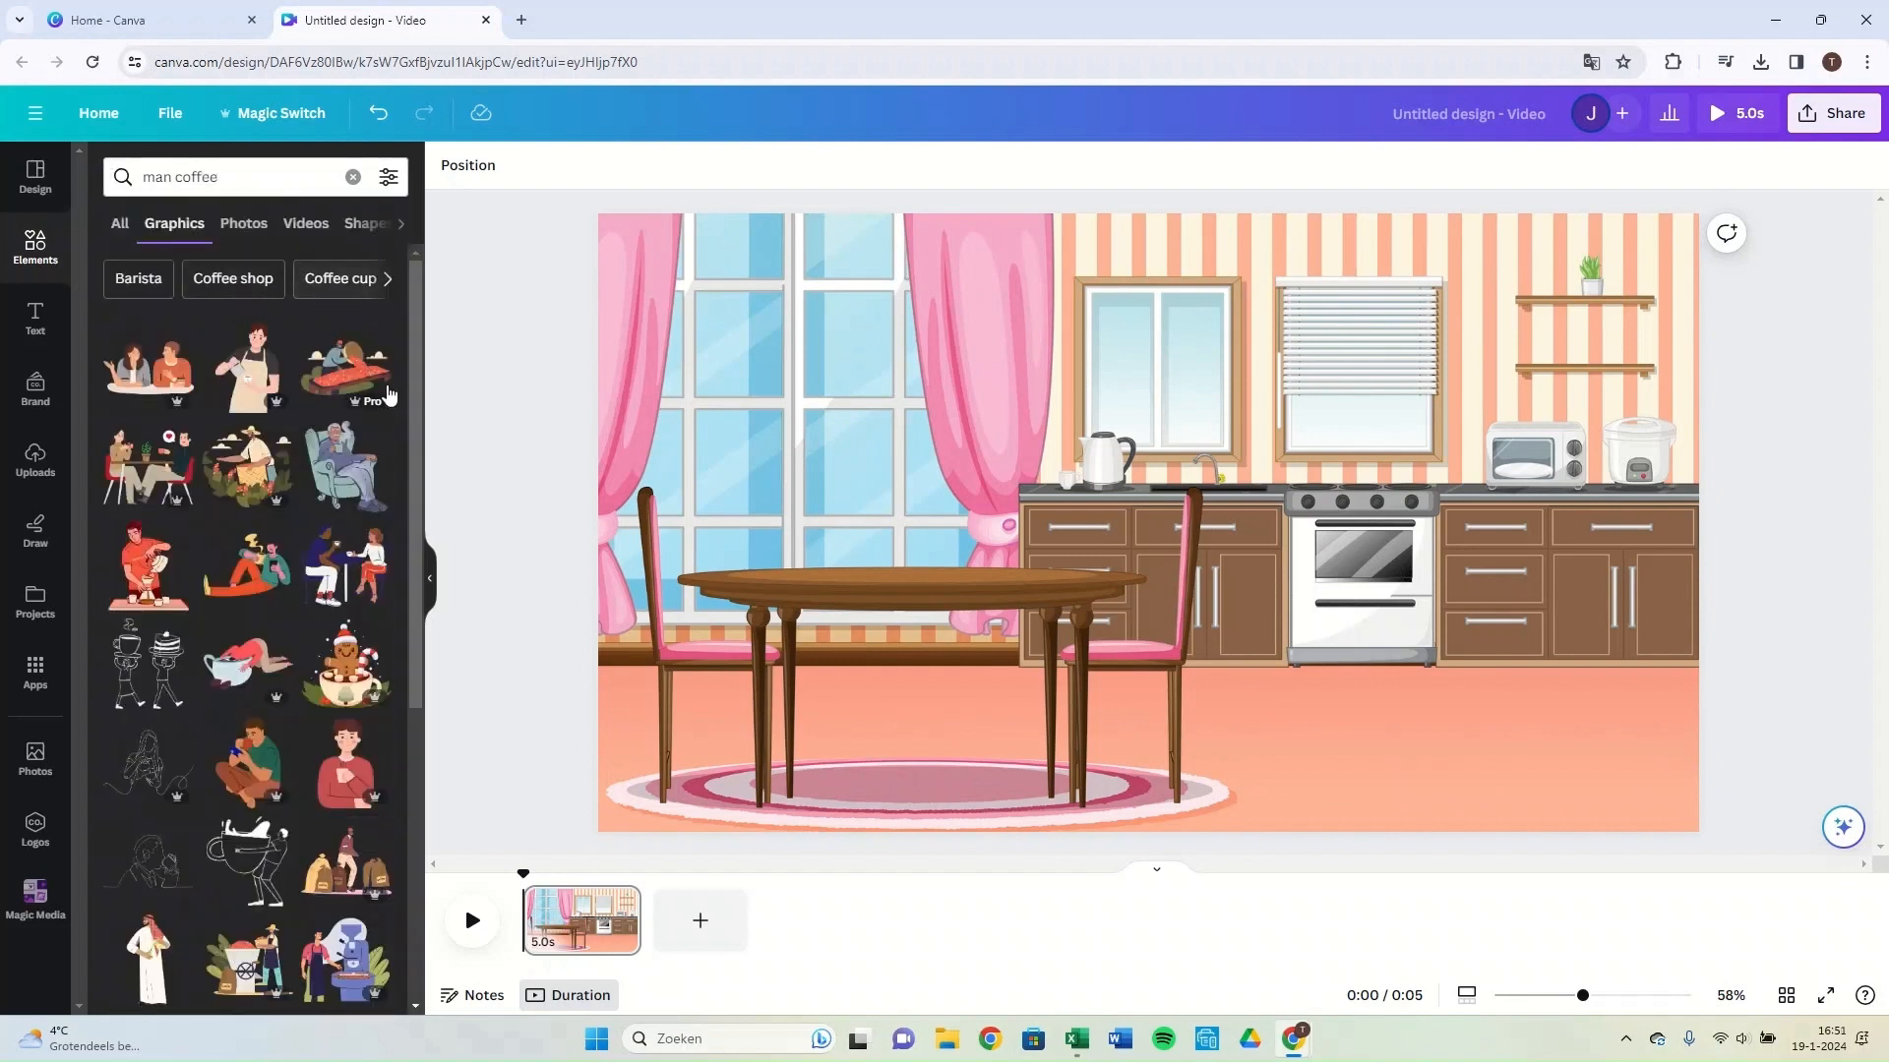
{"action": "left_click_drag", "start_coordinate": [411, 410], "coordinate": [370, 475]}
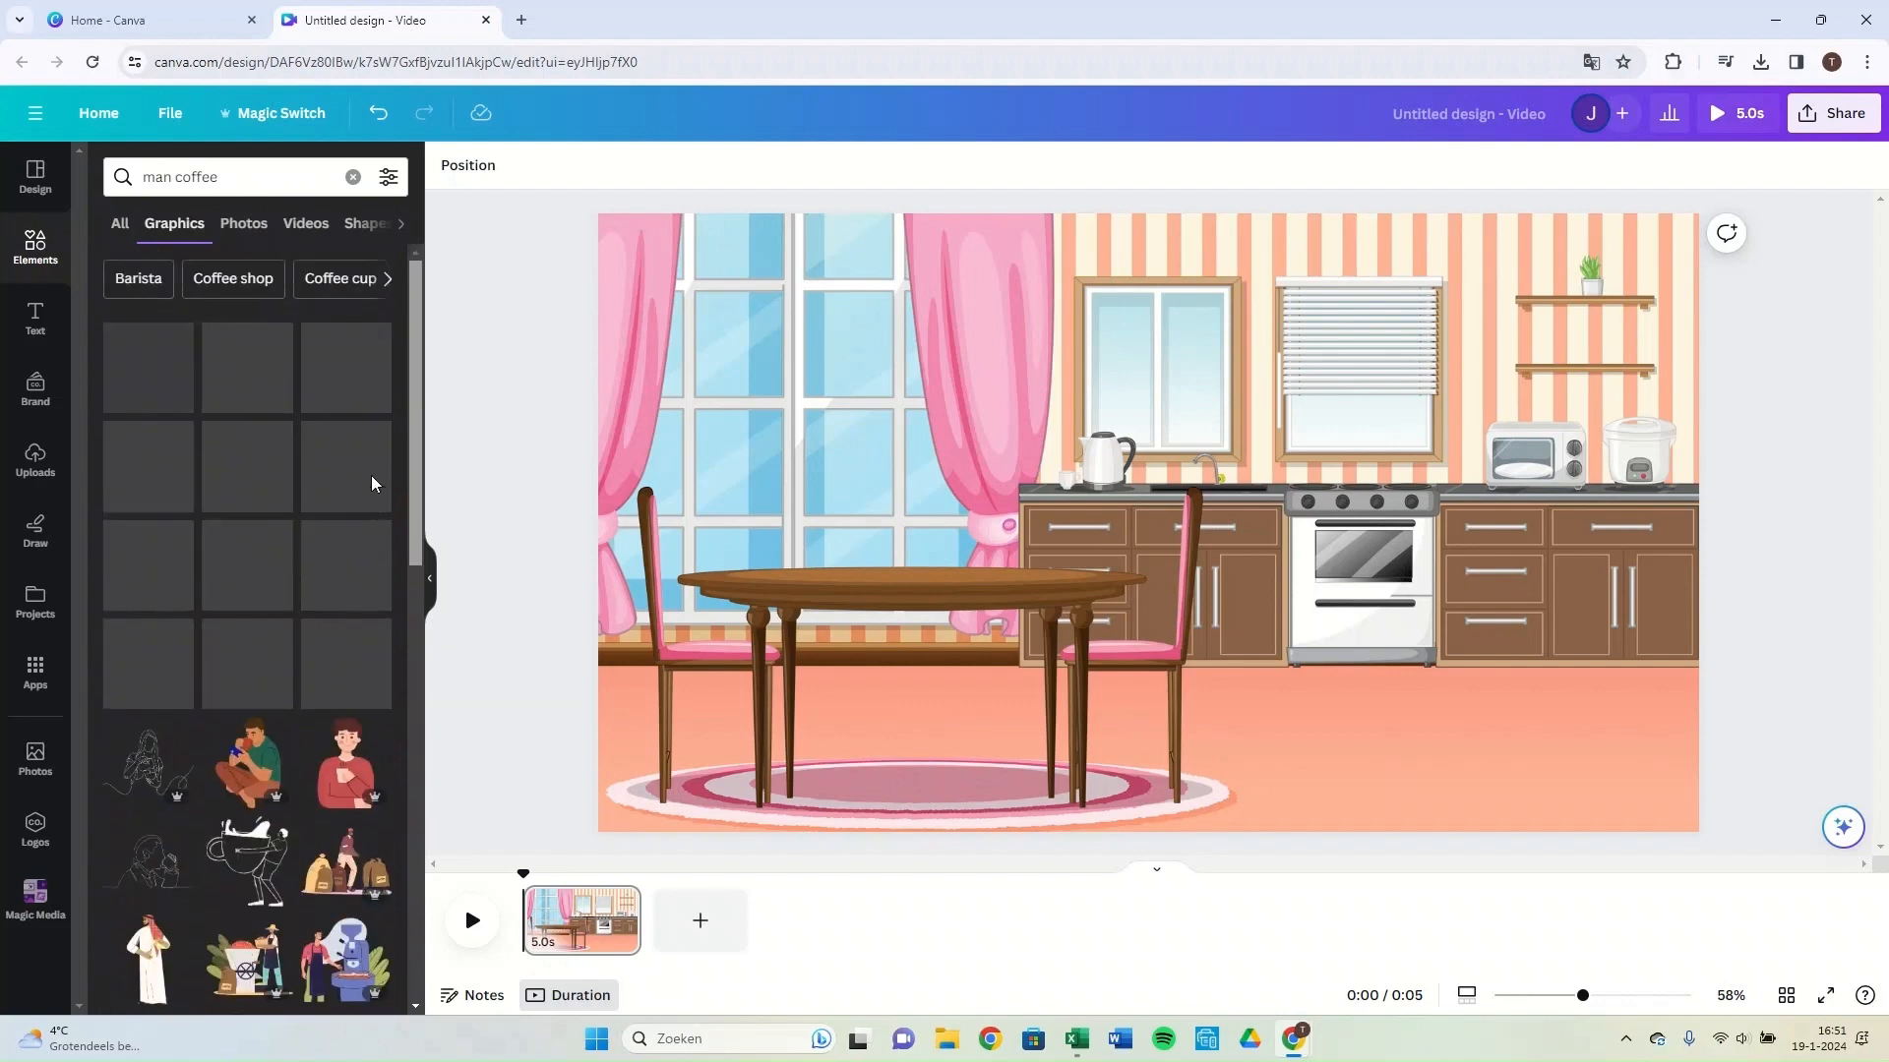
{"action": "left_click", "coordinate": [388, 183]}
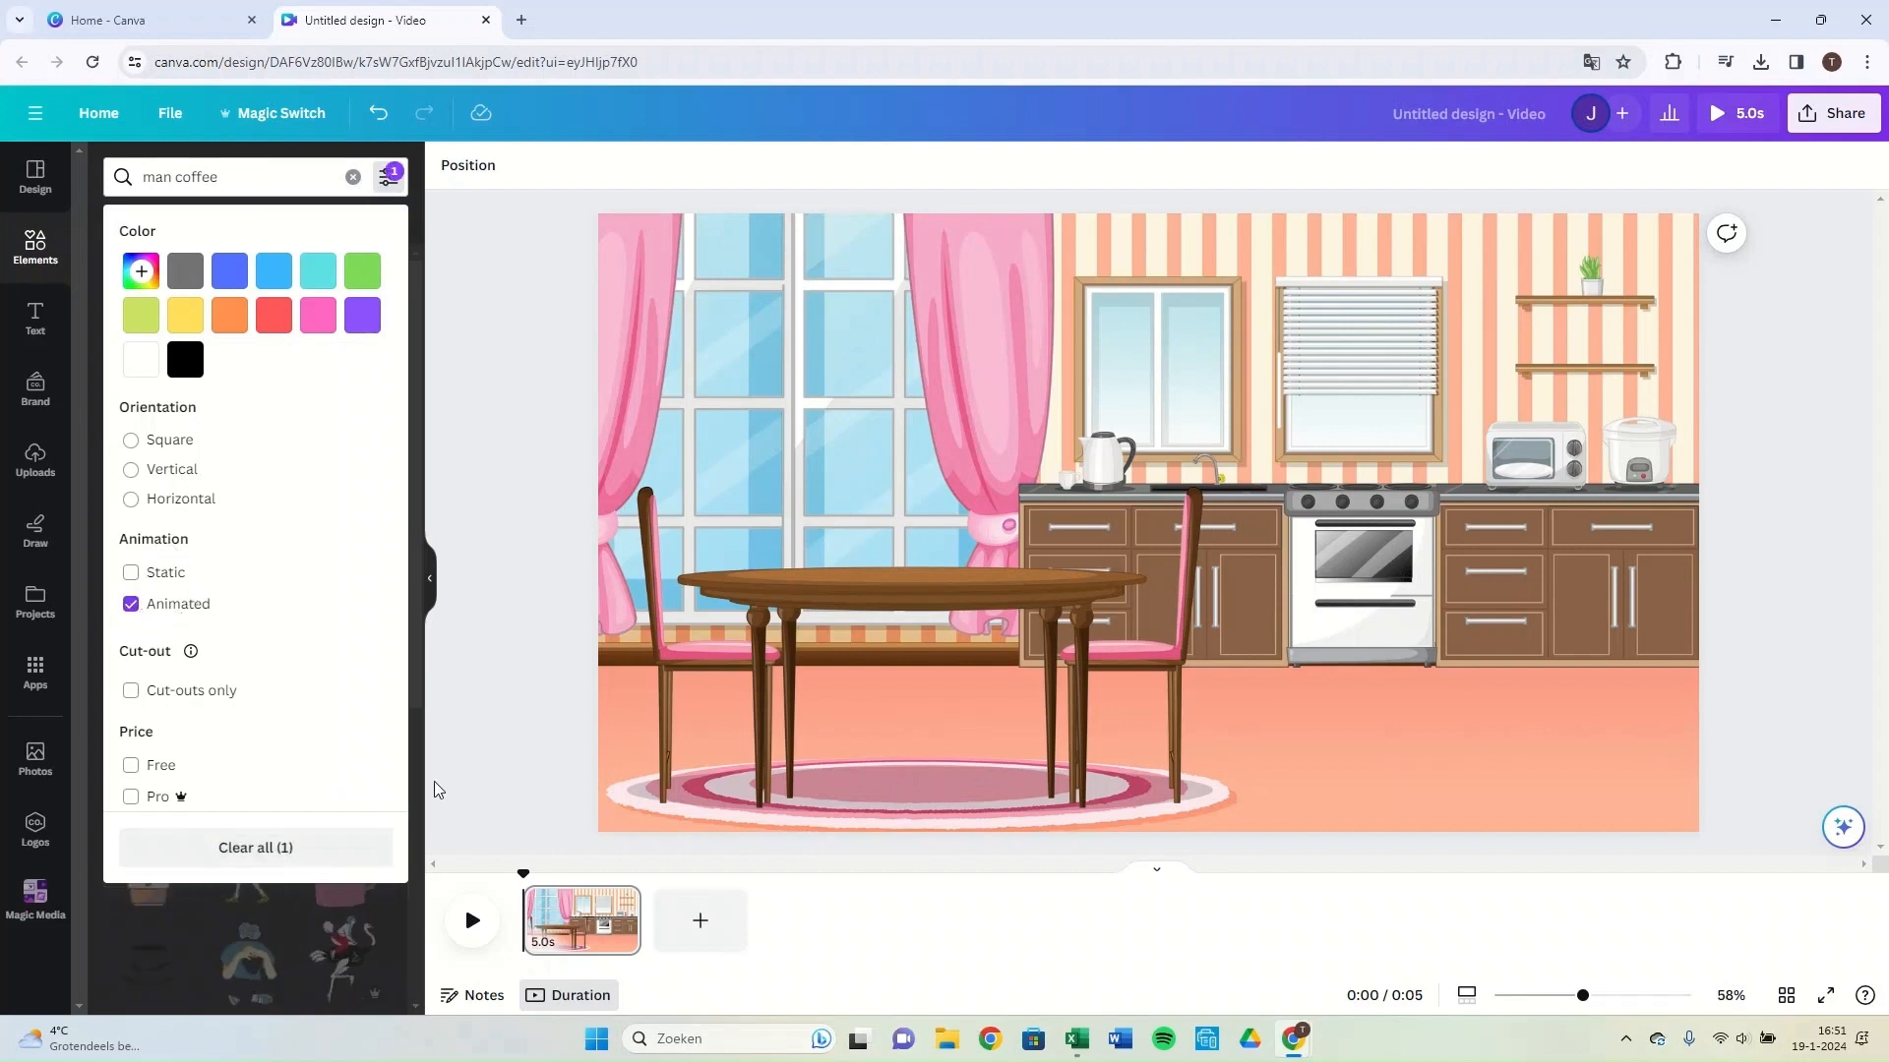
{"action": "left_click", "coordinate": [492, 730]}
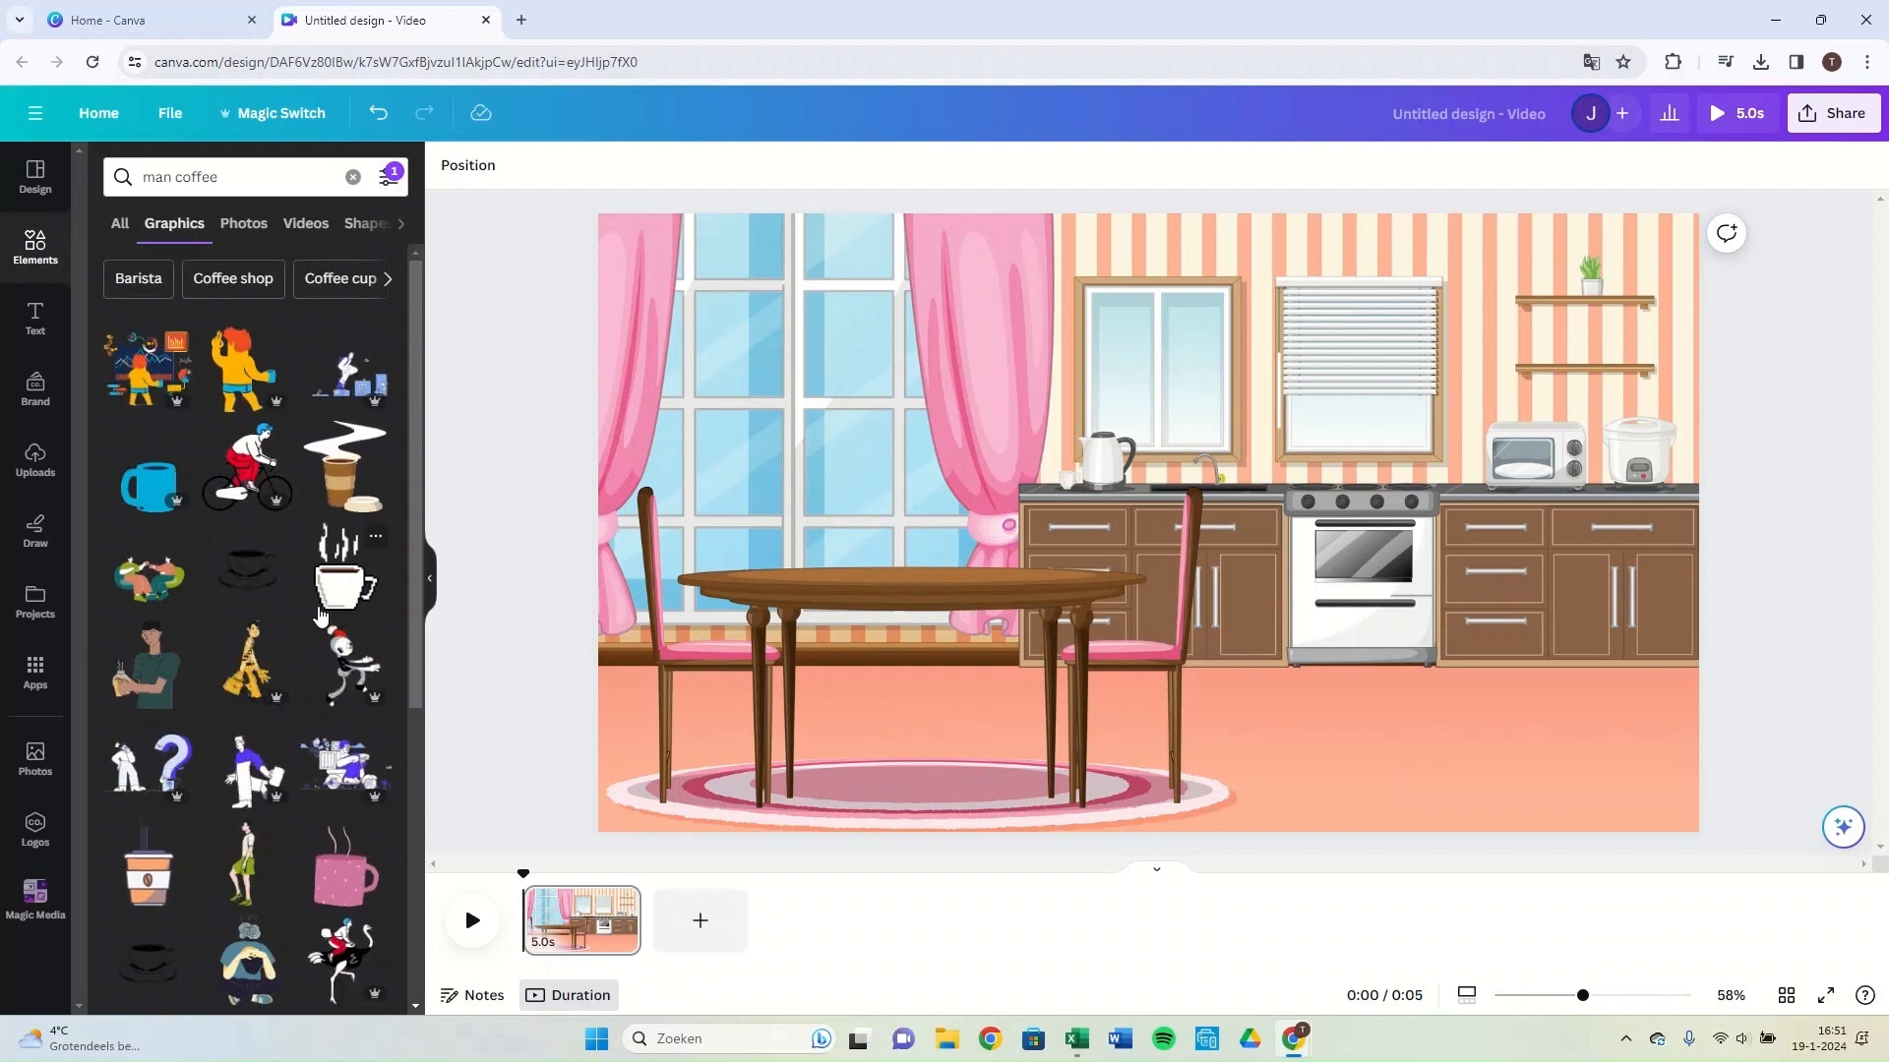
Add the animated man drinking coffee, enlarge him to about 801 × 959, and place him at the kitchen scene's lower right edge.
{"action": "scroll", "coordinate": [172, 630], "scroll_direction": "down", "scroll_amount": 1}
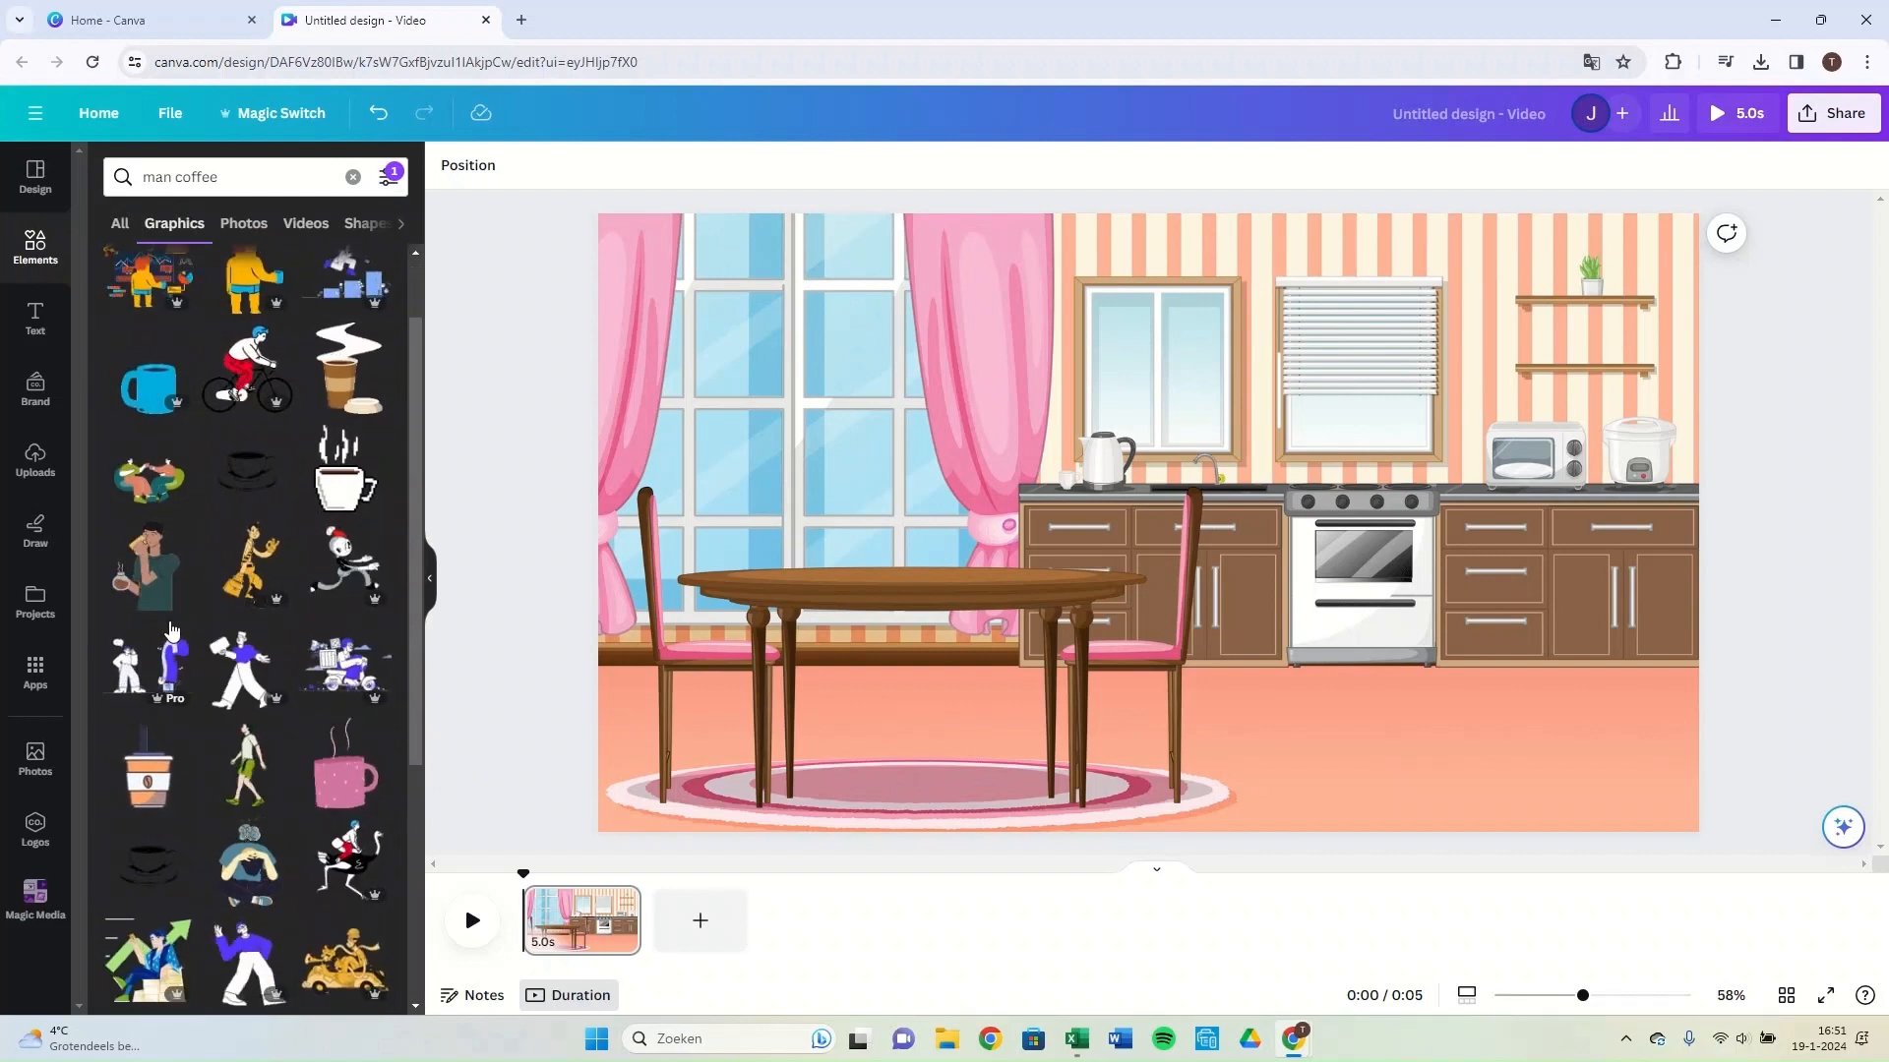
{"action": "left_click", "coordinate": [150, 568]}
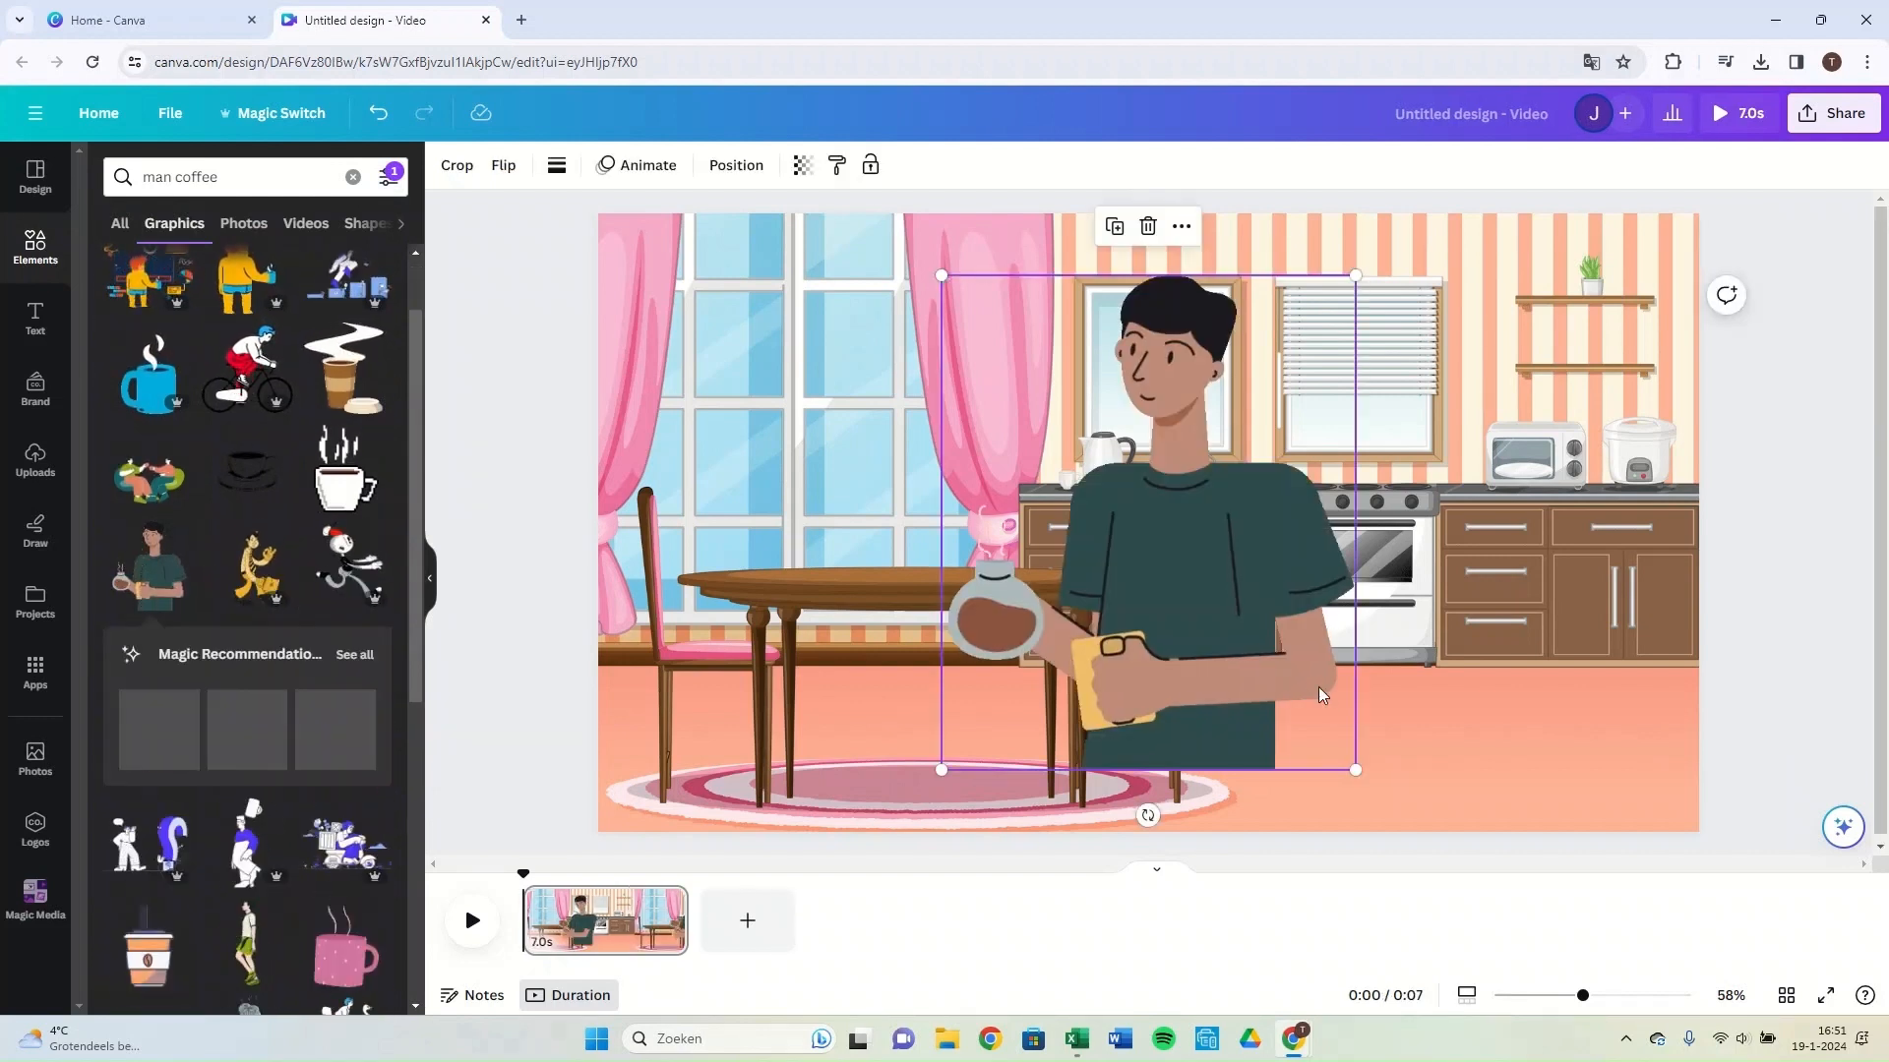
{"action": "left_click_drag", "start_coordinate": [1217, 731], "coordinate": [1591, 793]}
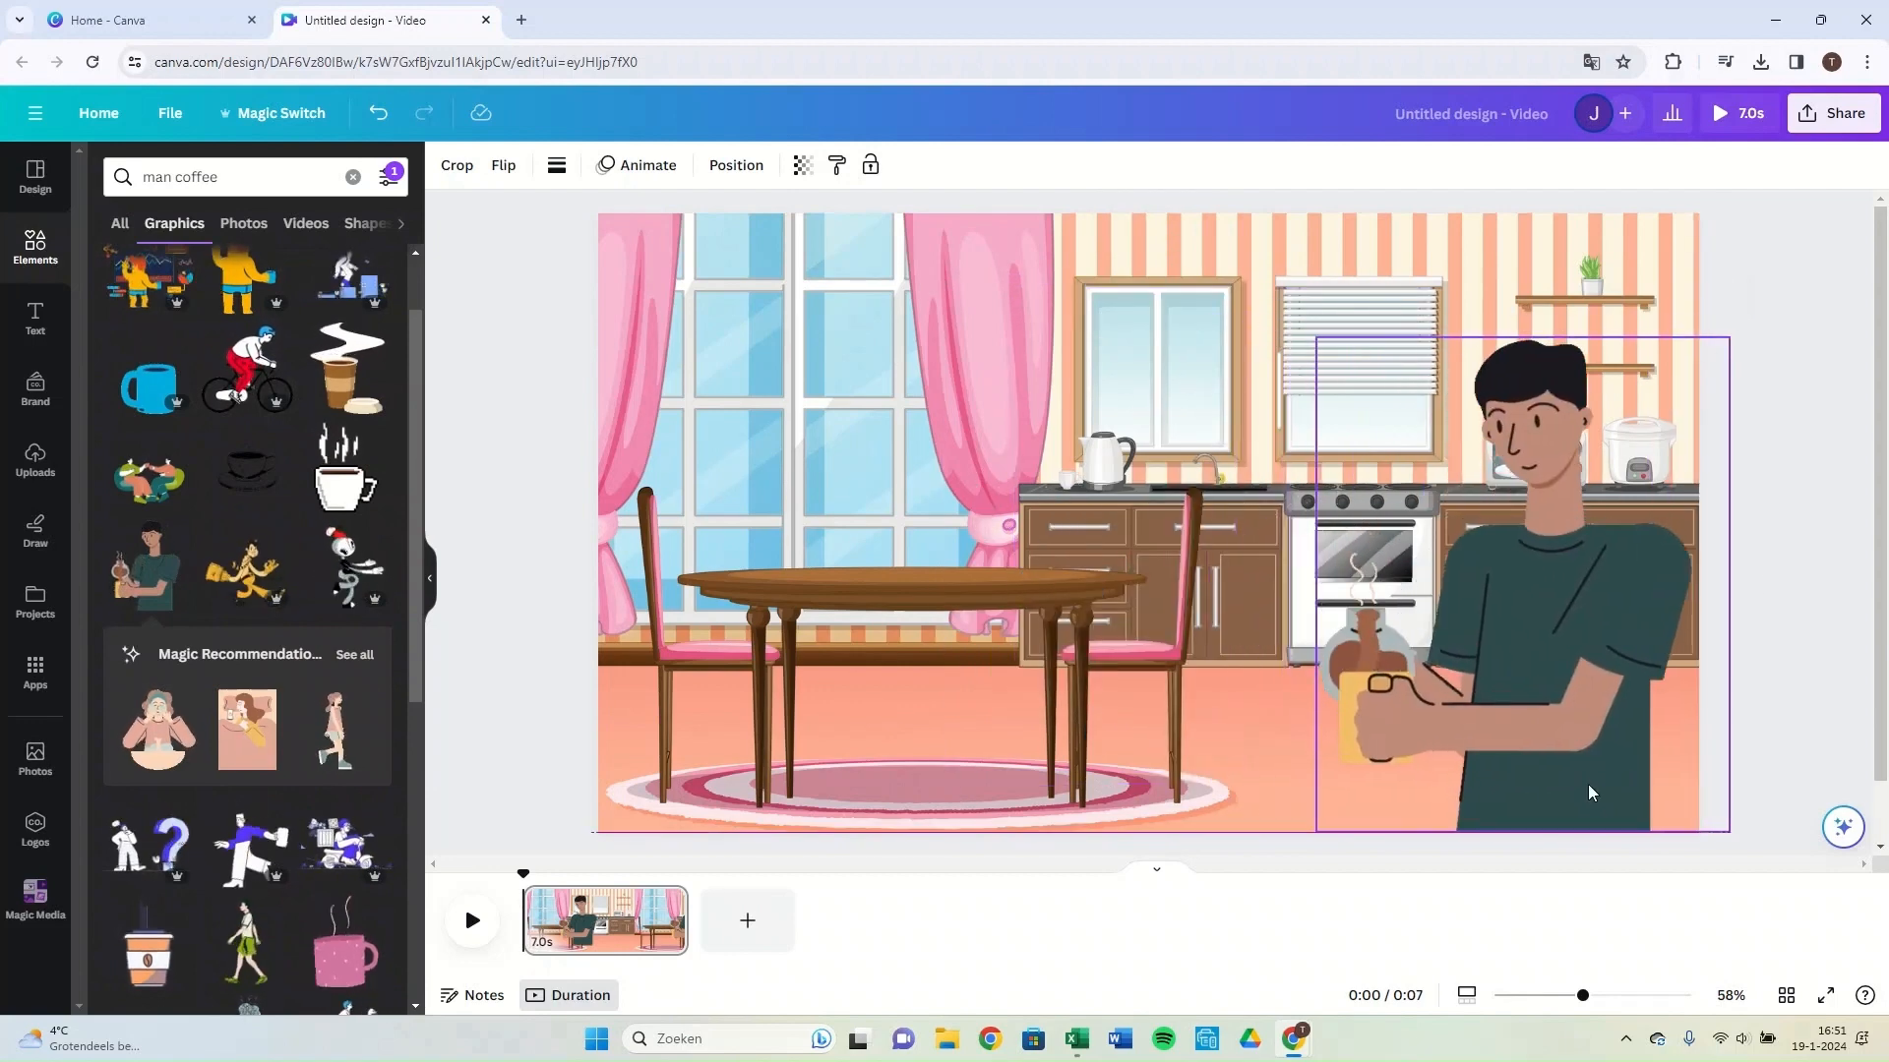
{"action": "left_click_drag", "start_coordinate": [1317, 337], "coordinate": [1245, 302]}
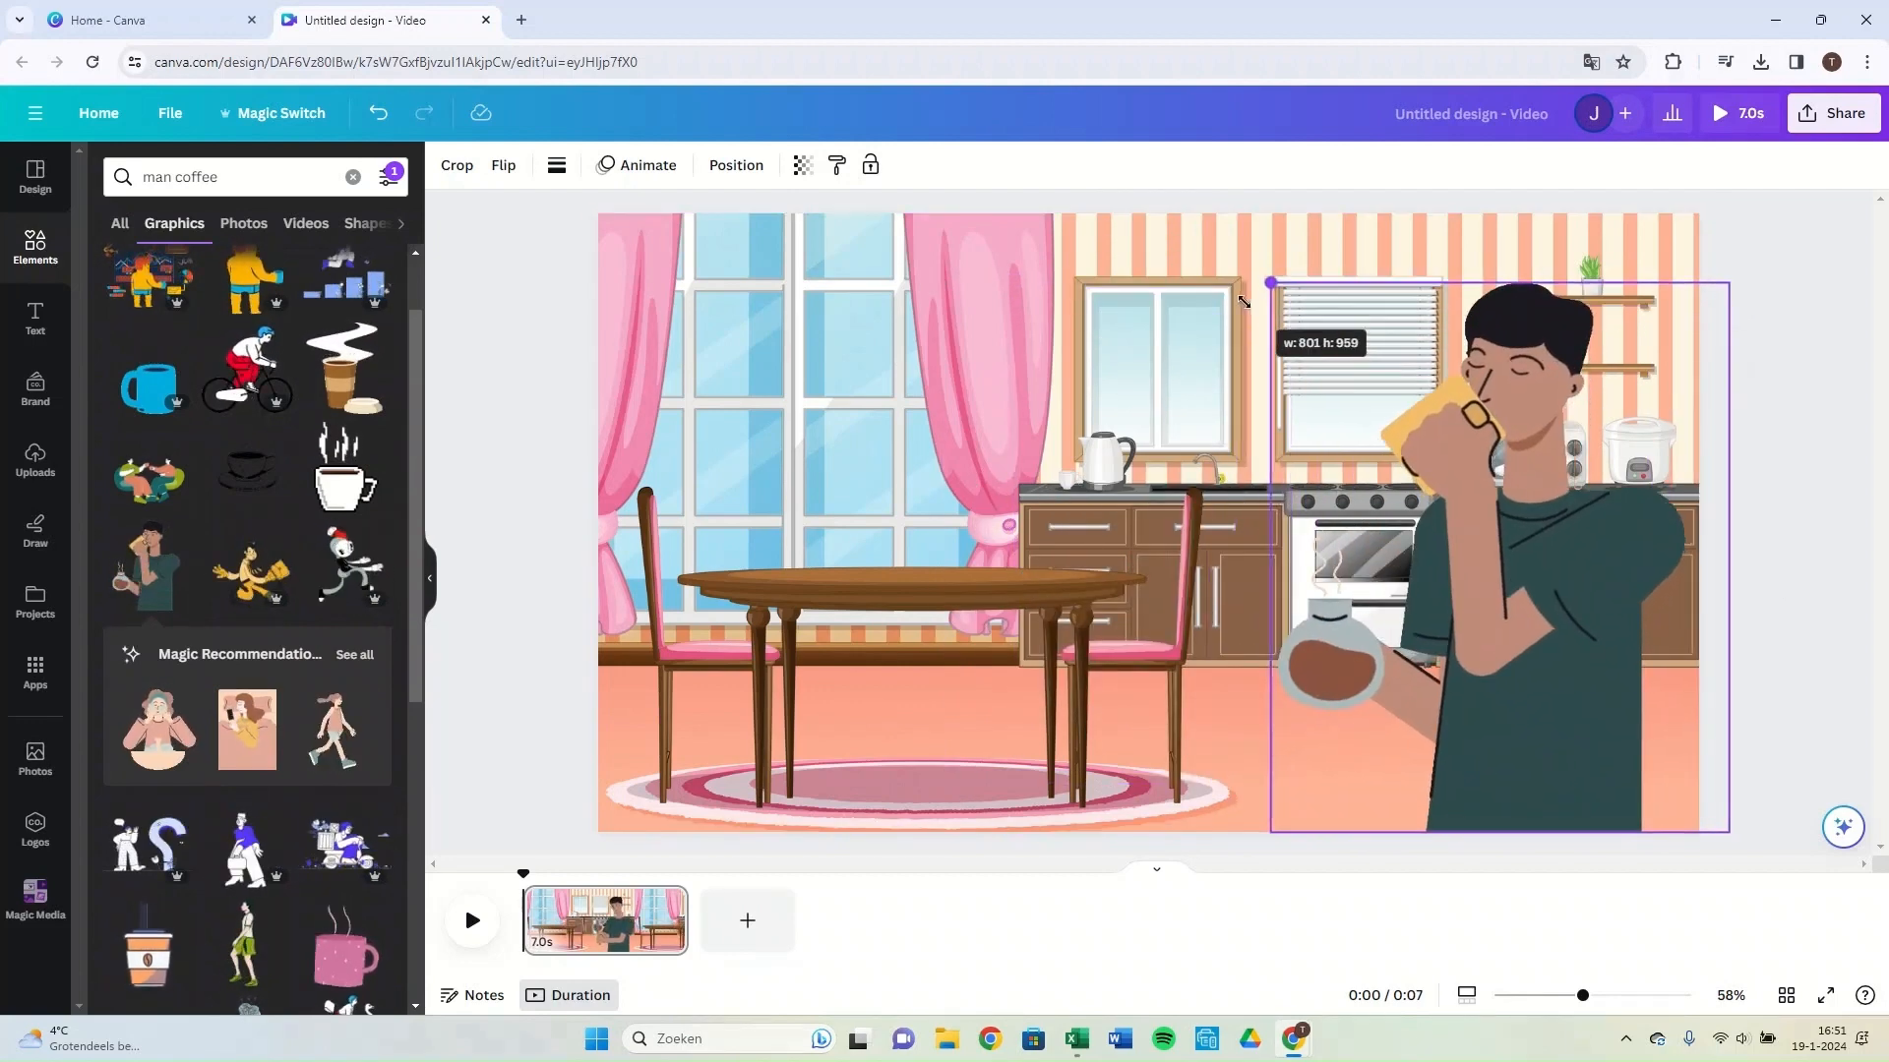
{"action": "left_click_drag", "start_coordinate": [1484, 460], "coordinate": [1461, 463]}
{"action": "left_click", "coordinate": [1786, 438]}
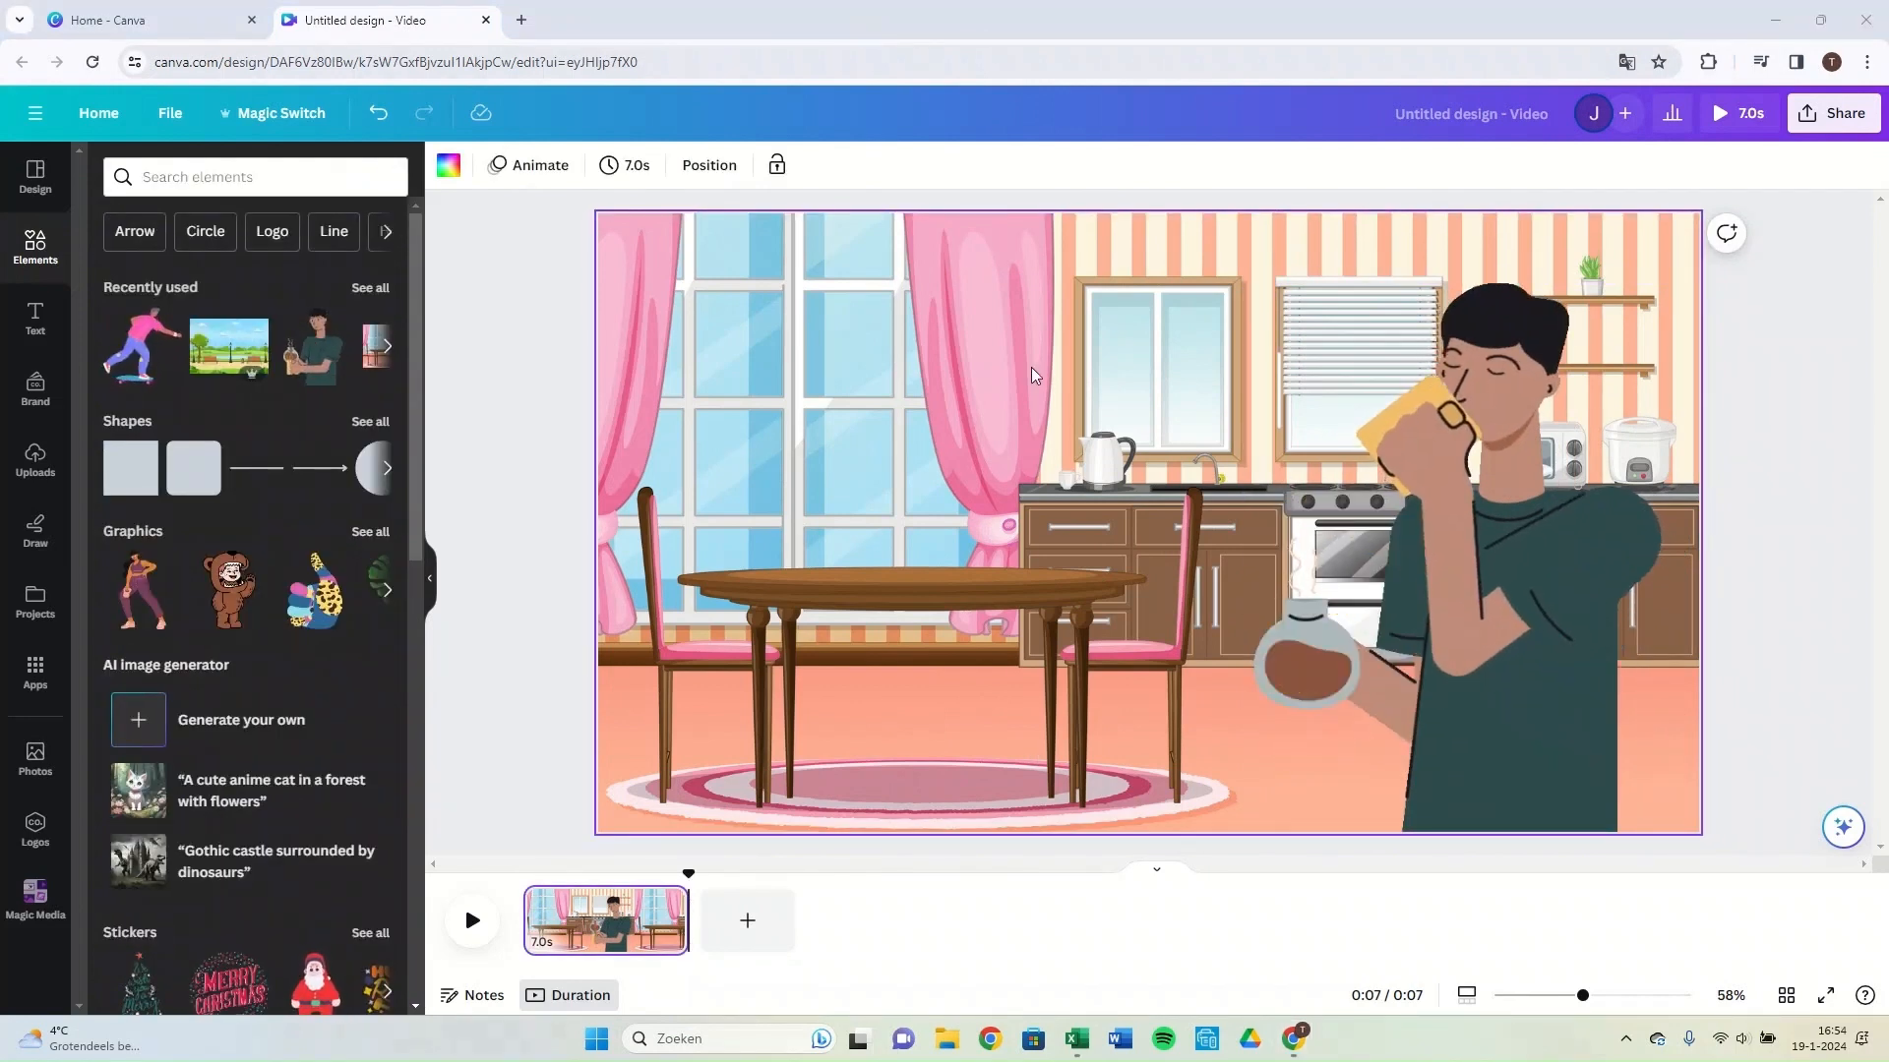
Add a second page to the video and search the elements for "park".
{"action": "left_click", "coordinate": [762, 939]}
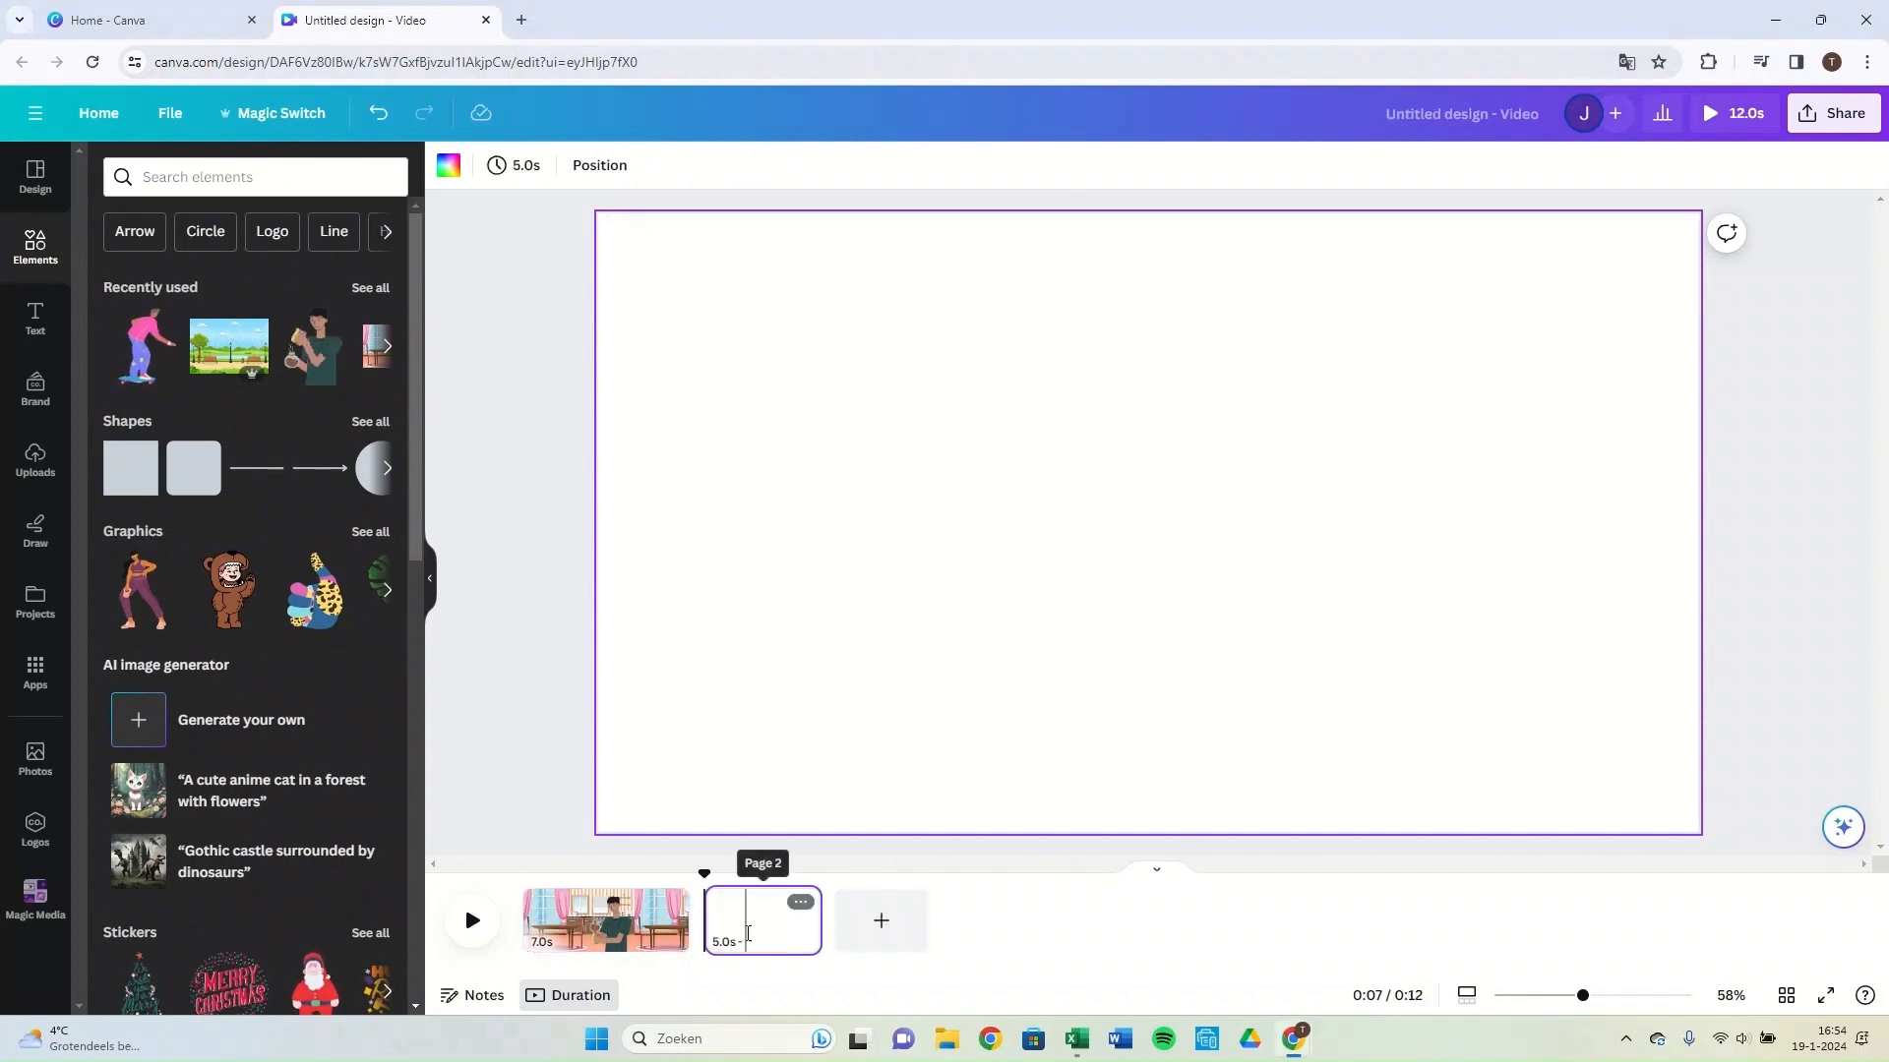
{"action": "left_click", "coordinate": [270, 184]}
{"action": "type", "text": "park"}
{"action": "left_click", "coordinate": [307, 261]}
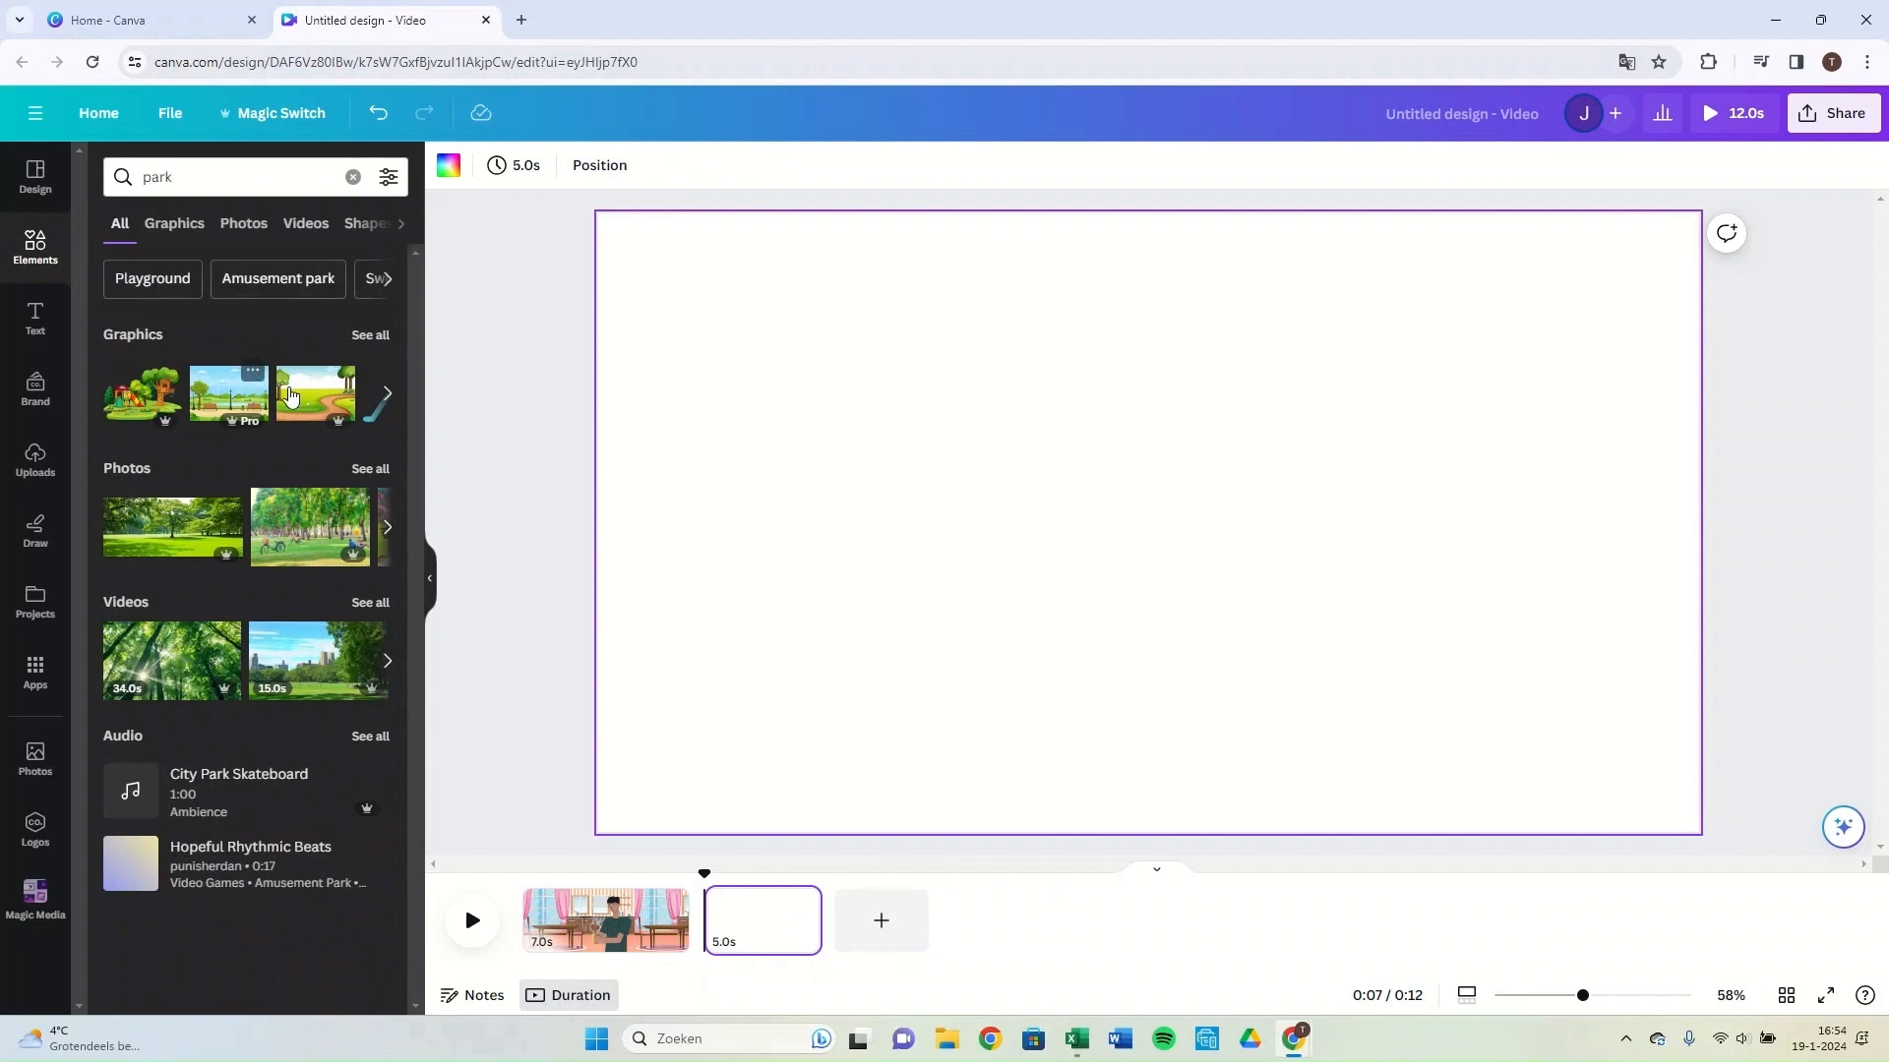
Add the park graphic with benches, lampposts and pond to page 2, stretch it over the full page and reposition its crop.
{"action": "left_click", "coordinate": [260, 395]}
{"action": "left_click_drag", "start_coordinate": [858, 443], "coordinate": [657, 380]}
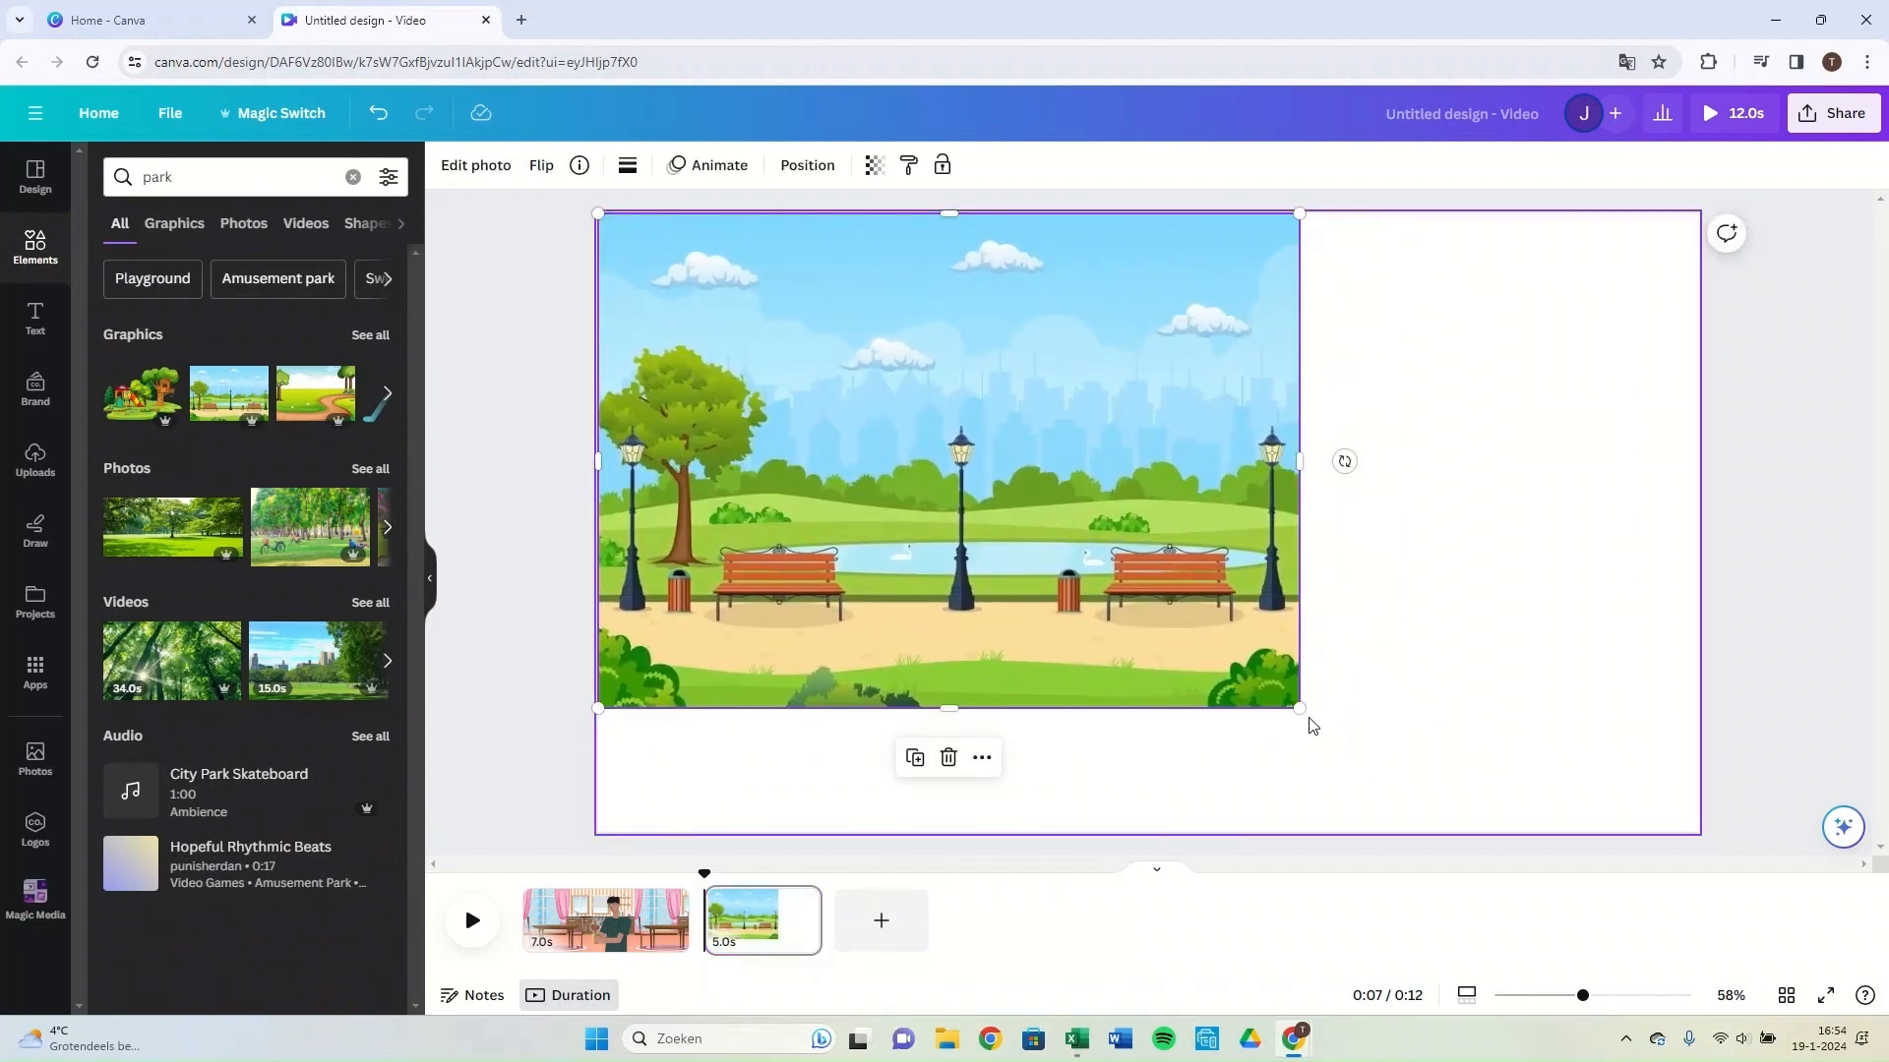
{"action": "left_click_drag", "start_coordinate": [1300, 708], "coordinate": [1482, 838]}
{"action": "left_click_drag", "start_coordinate": [1482, 532], "coordinate": [1697, 538]}
{"action": "double_click", "coordinate": [974, 610]}
{"action": "left_click_drag", "start_coordinate": [974, 610], "coordinate": [973, 539]}
{"action": "left_click", "coordinate": [570, 536]}
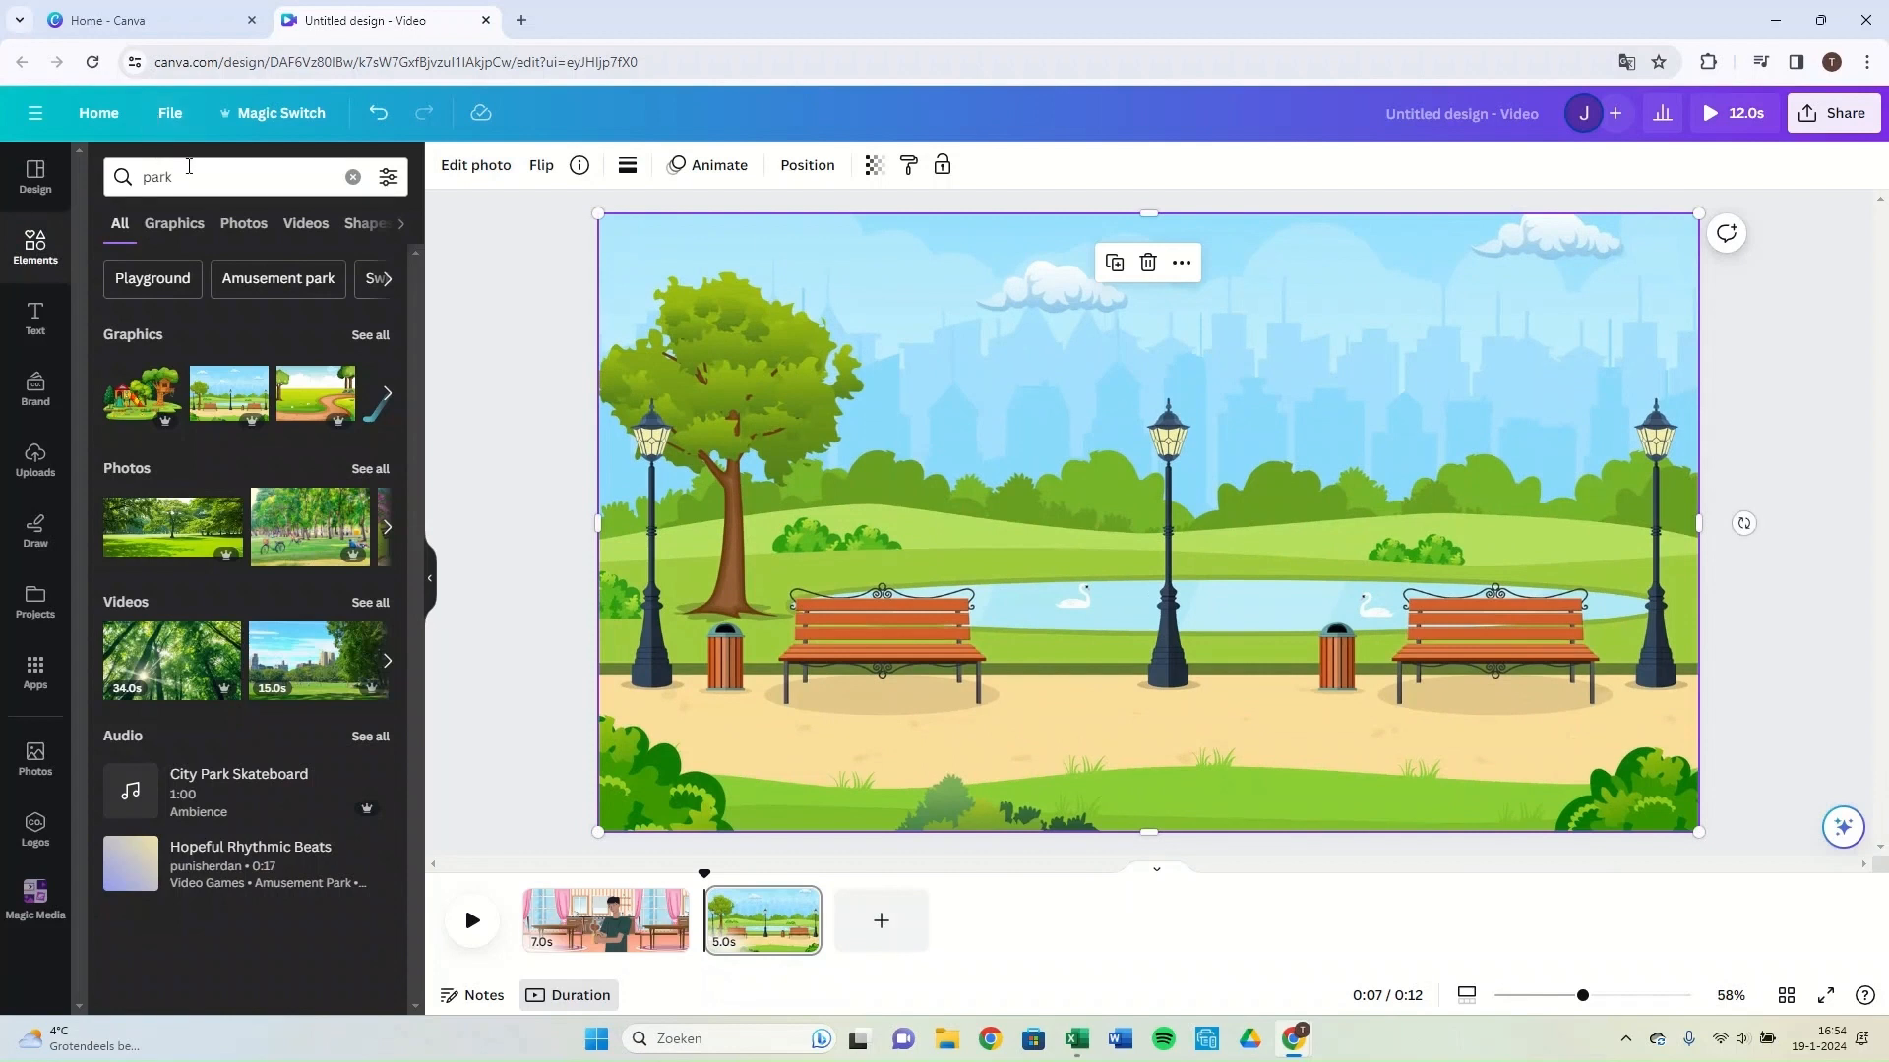
Search the elements for "skater" and show only graphics.
{"action": "triple_click", "coordinate": [188, 176]}
{"action": "type", "text": "skater"}
{"action": "key", "text": "Return"}
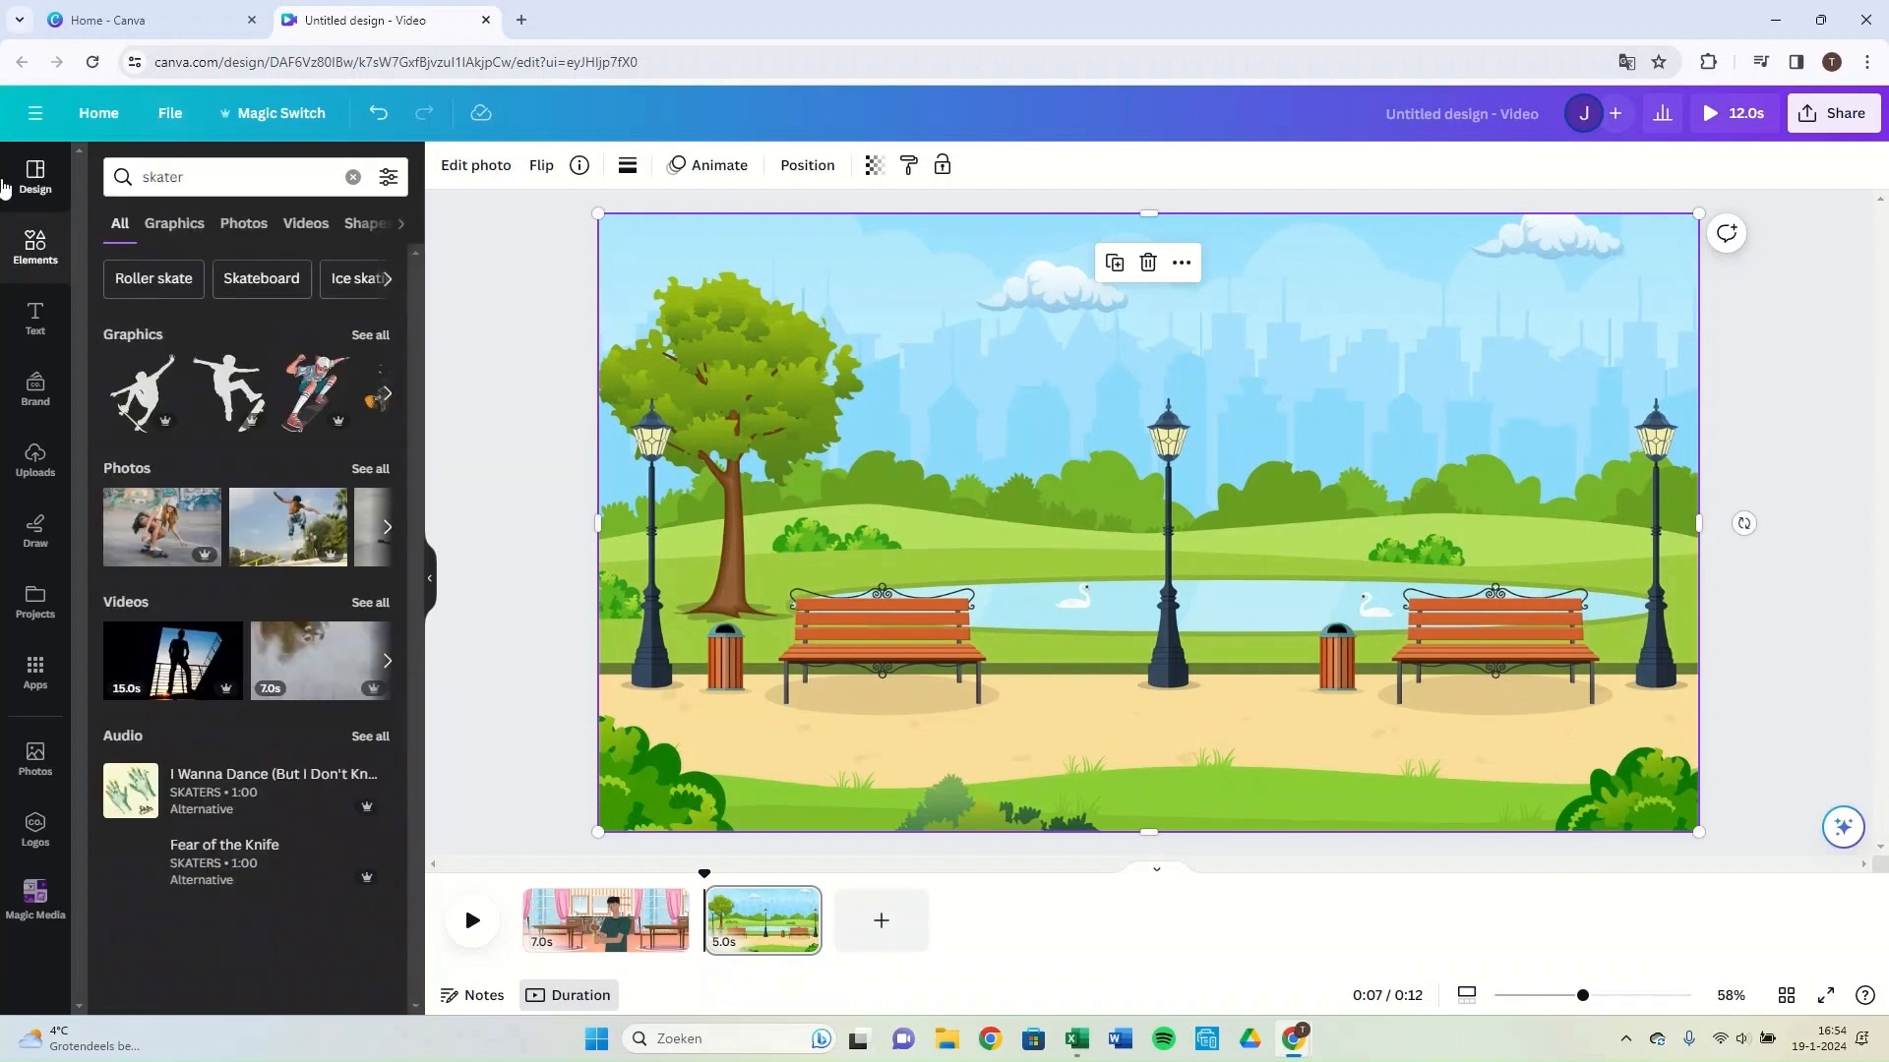
{"action": "left_click", "coordinate": [174, 223]}
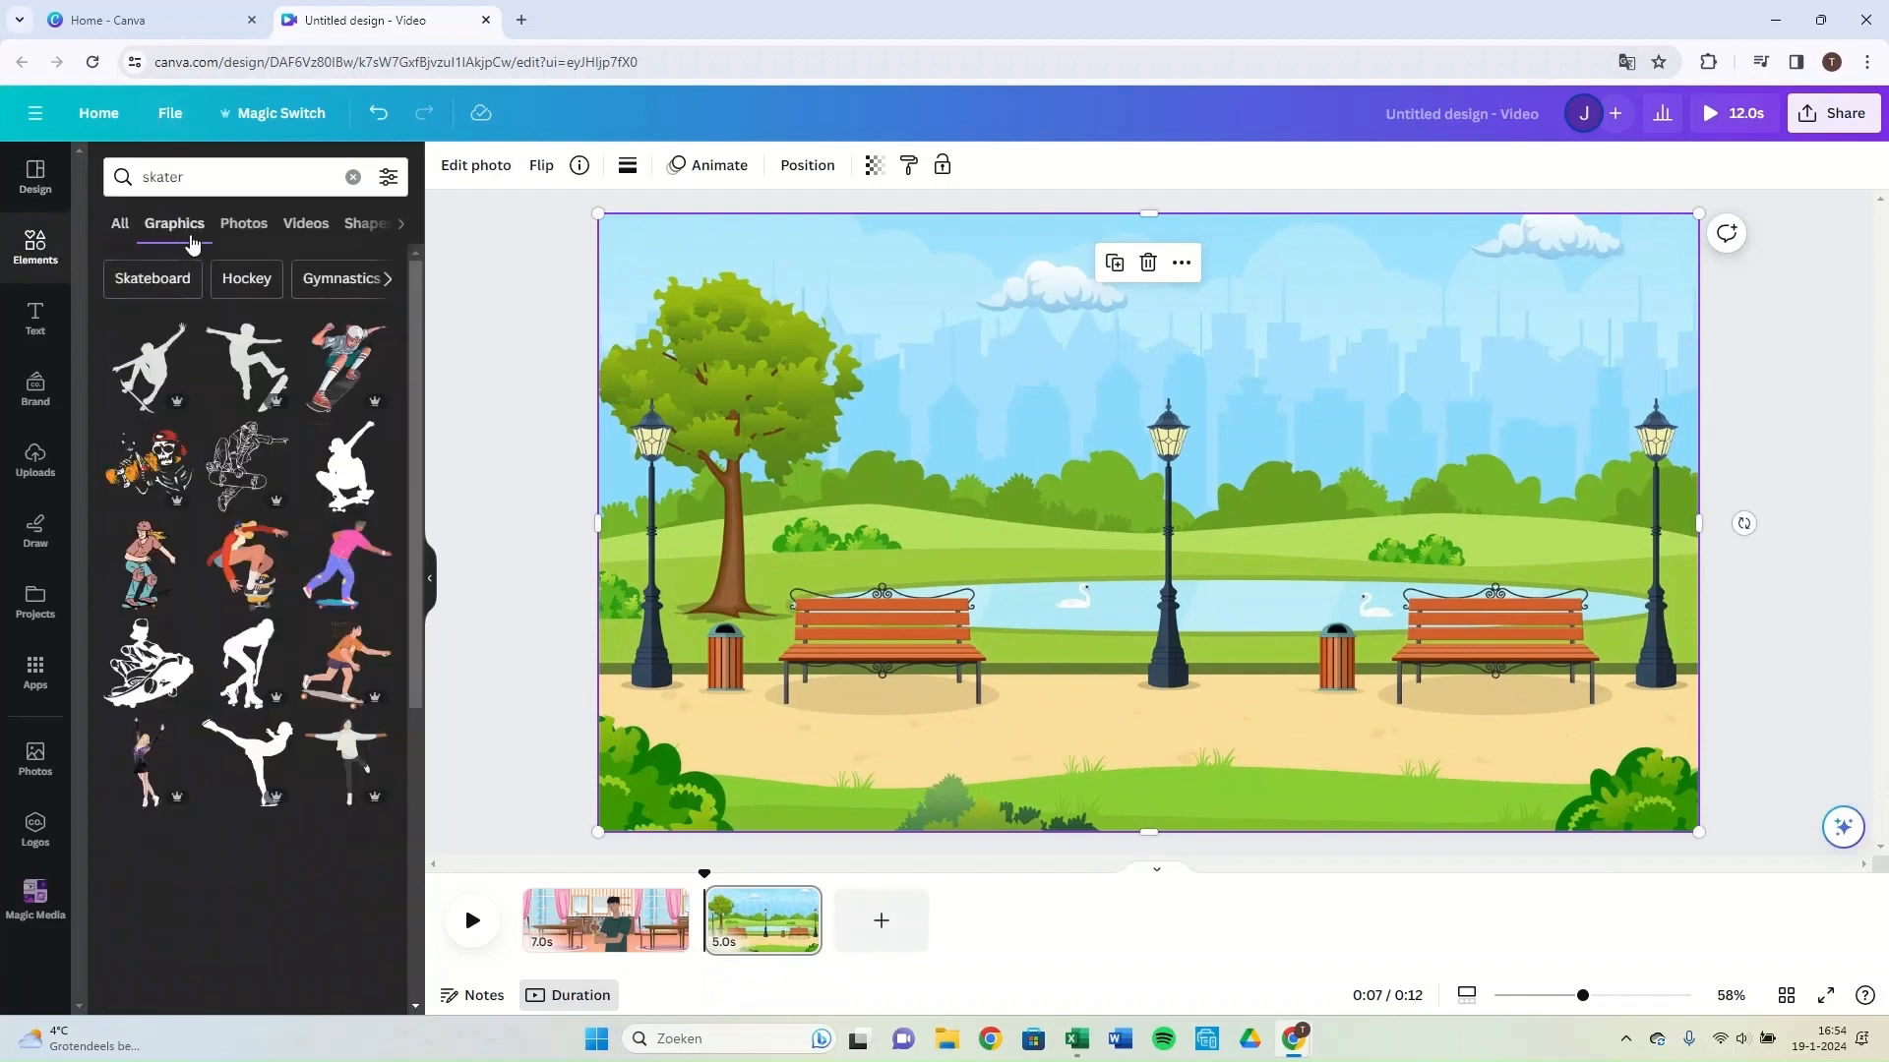
Add the animated skateboarder in the pink shirt, shrink the figure, and place it on the path in front of the left bench.
{"action": "left_click", "coordinate": [346, 582]}
{"action": "left_click_drag", "start_coordinate": [1404, 278], "coordinate": [1215, 398]}
{"action": "left_click_drag", "start_coordinate": [1041, 578], "coordinate": [905, 578]}
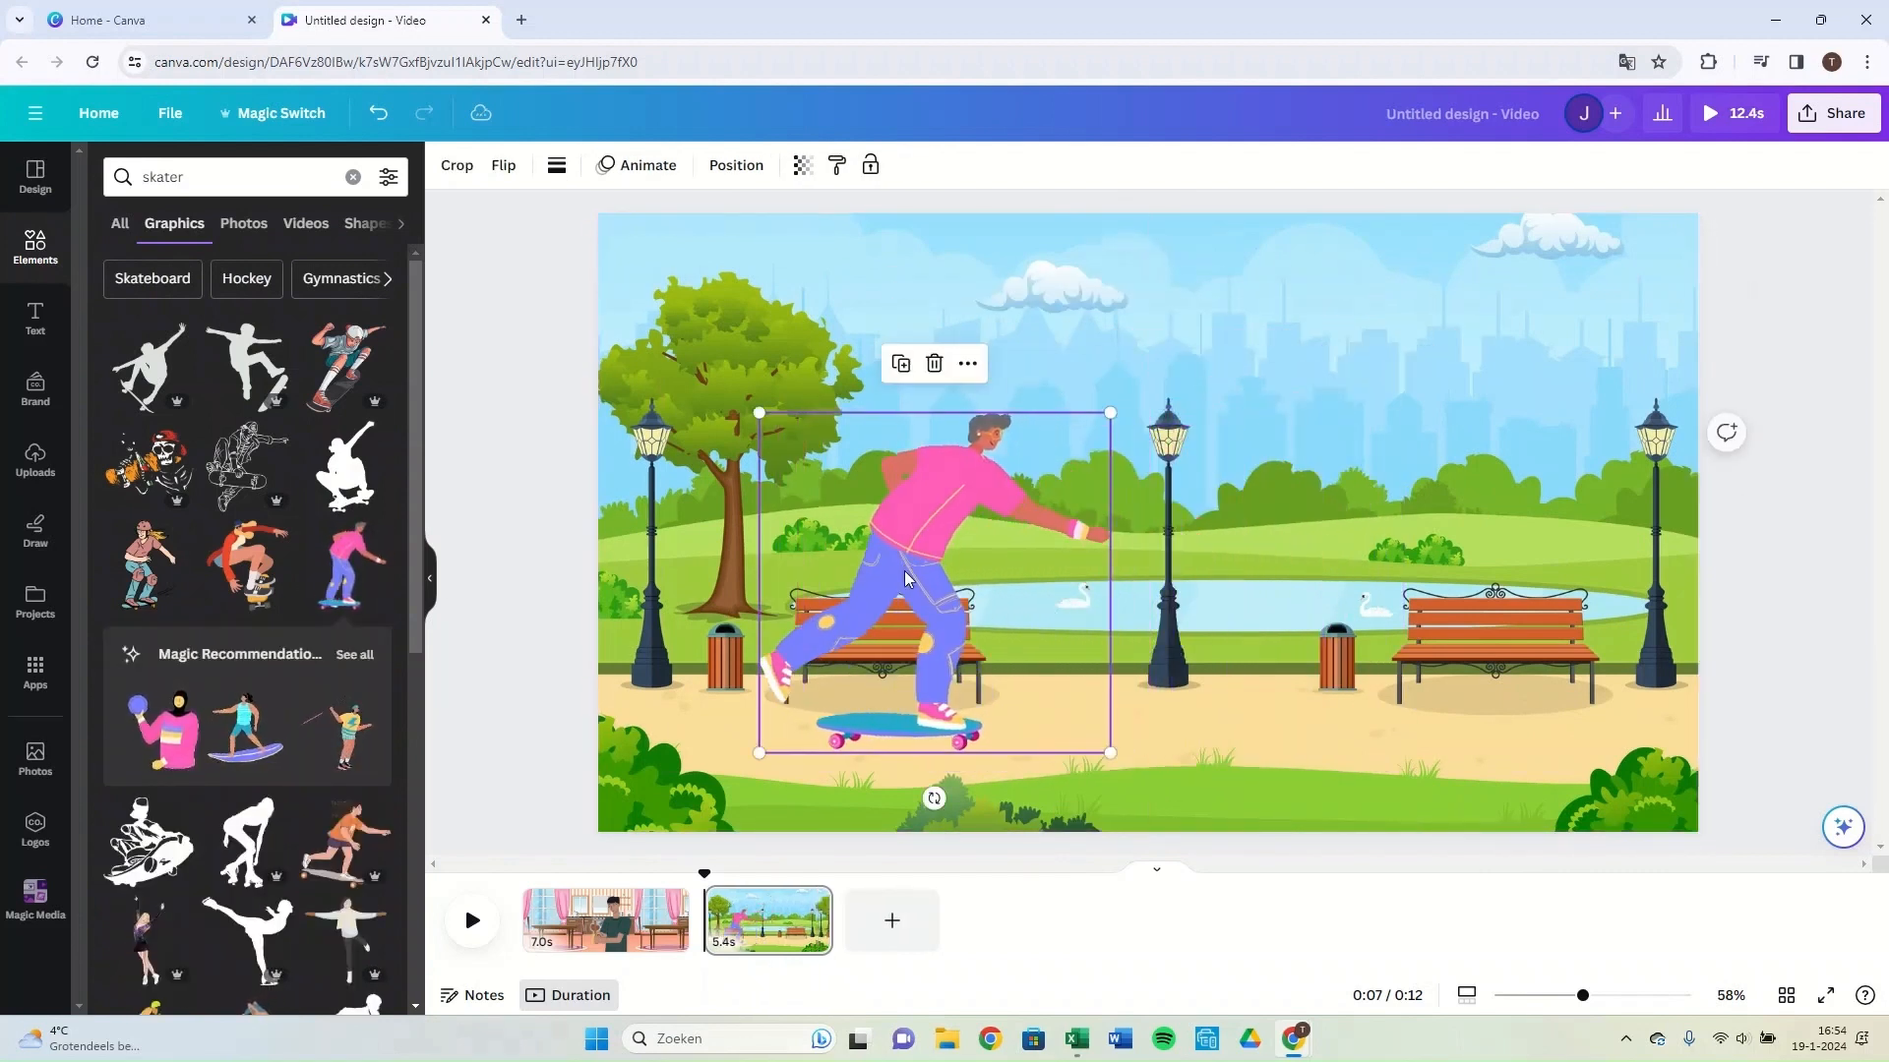
{"action": "left_click", "coordinate": [859, 23]}
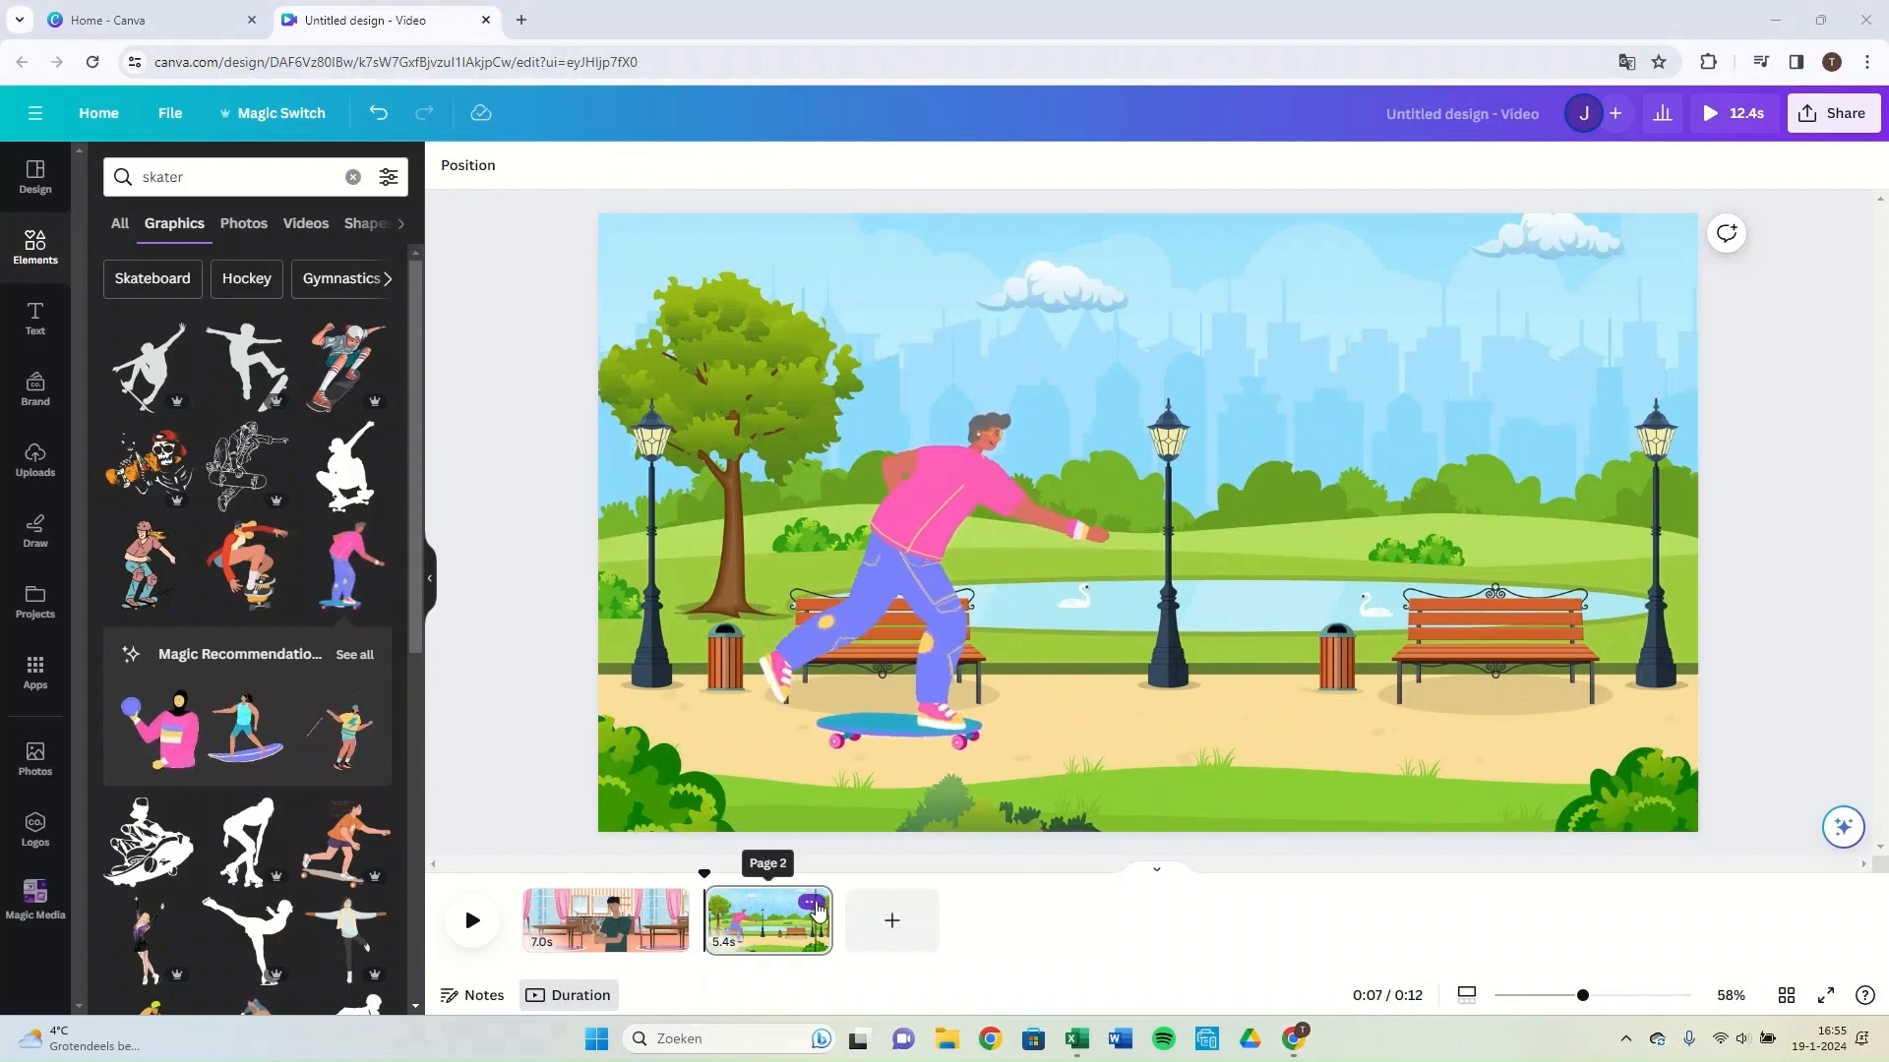
Duplicate page 2 and move the skateboarder on the copy to the right bench.
{"action": "left_click", "coordinate": [811, 903]}
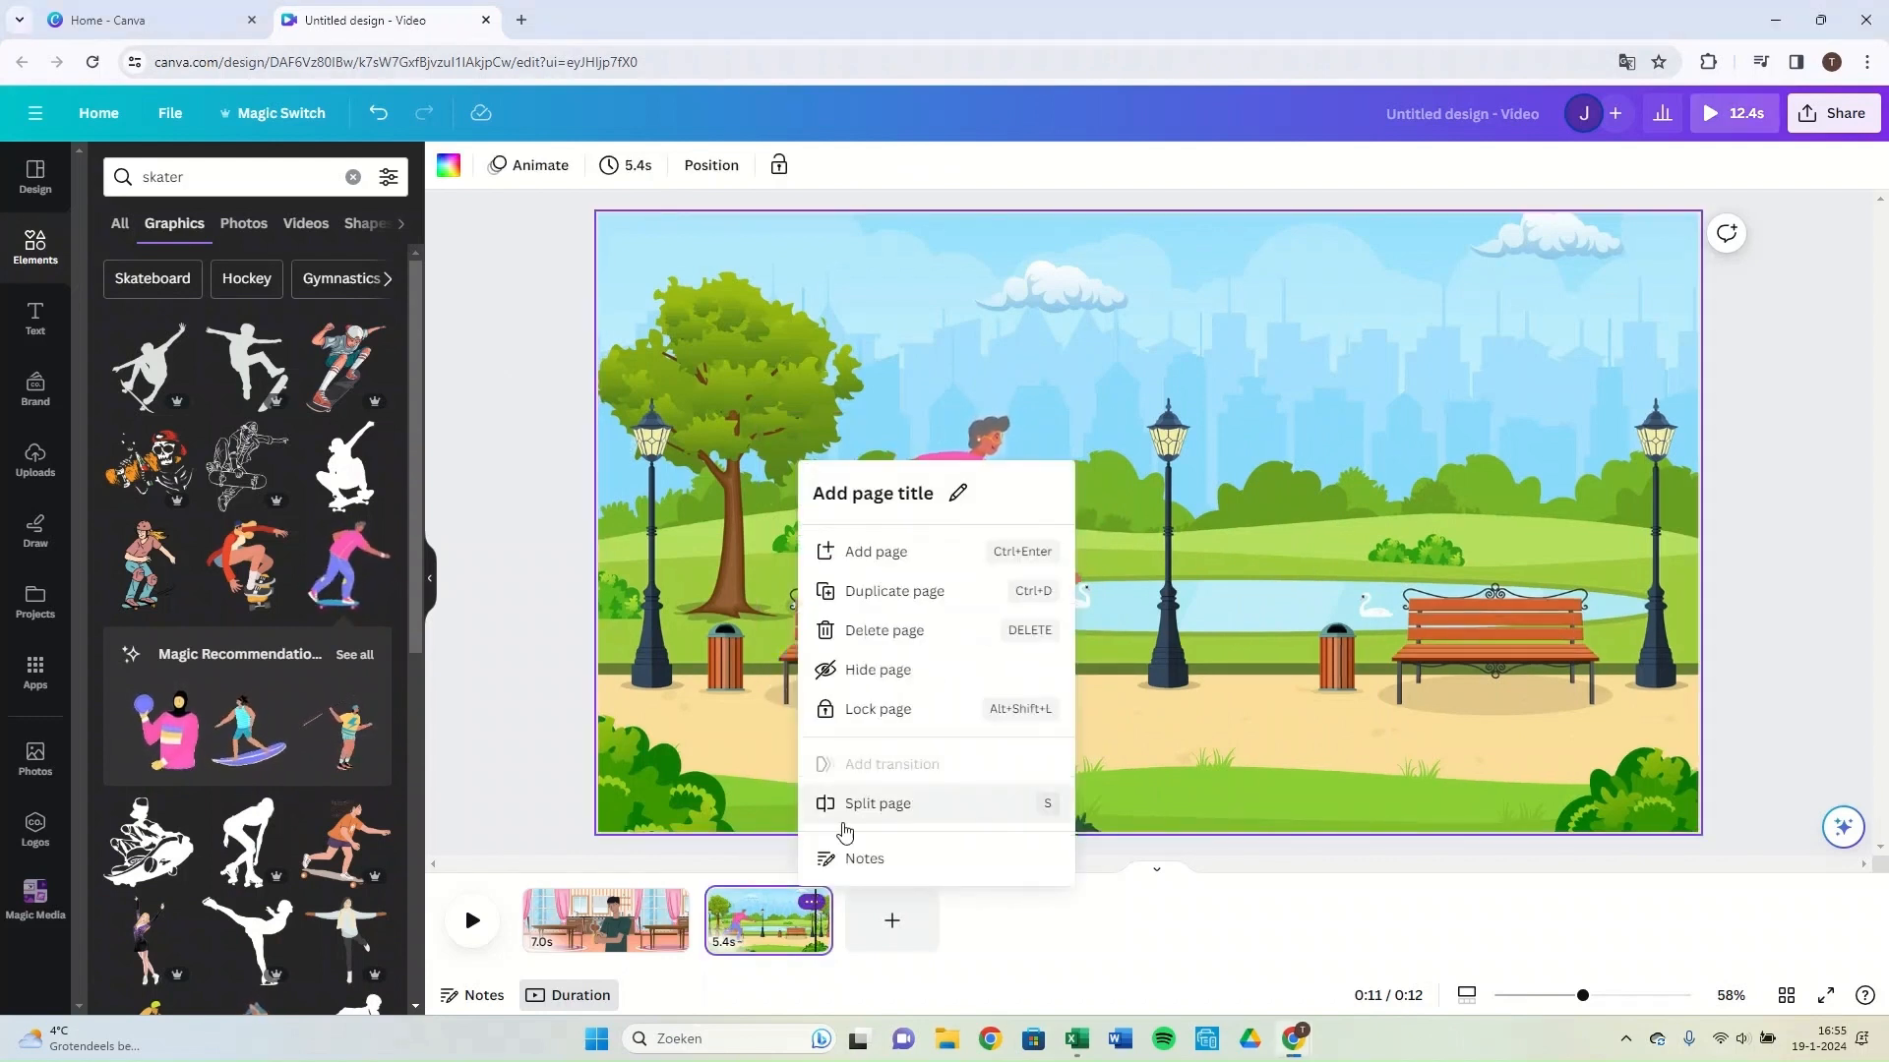
{"action": "left_click", "coordinate": [934, 609]}
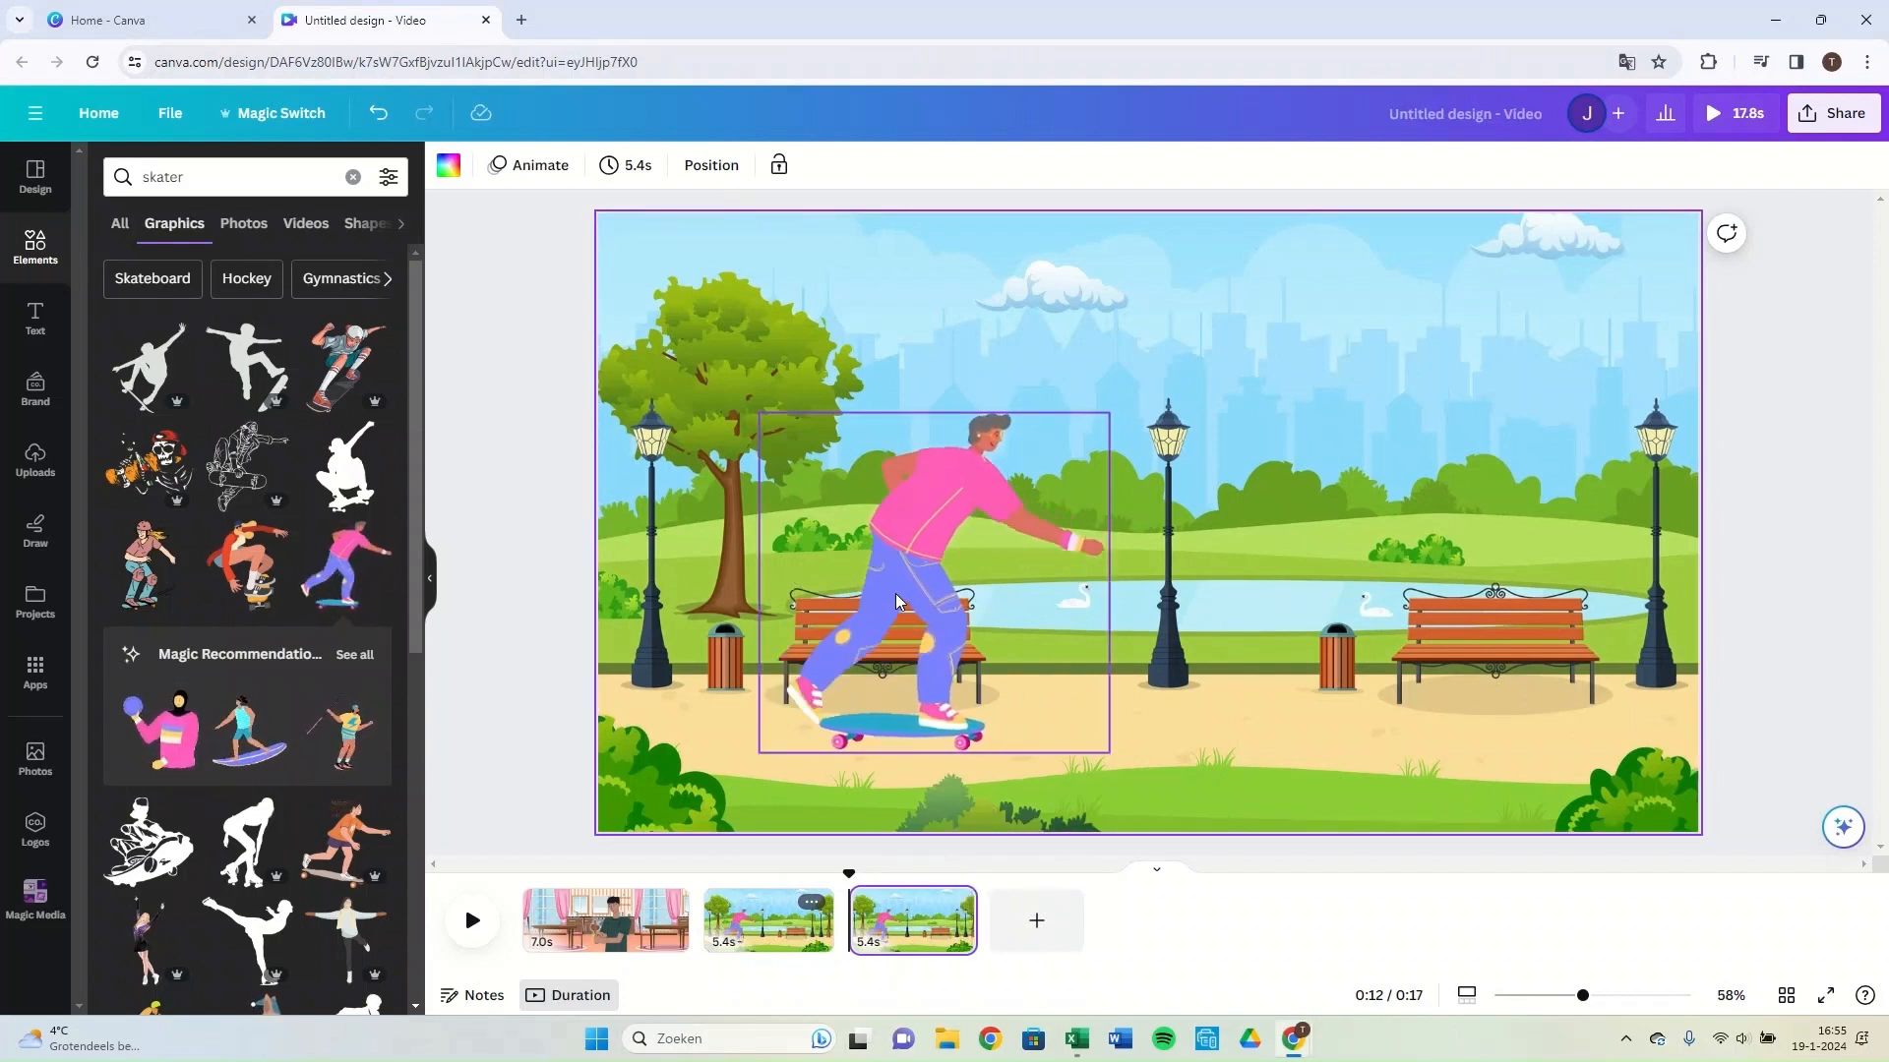
{"action": "left_click_drag", "start_coordinate": [895, 593], "coordinate": [1406, 595]}
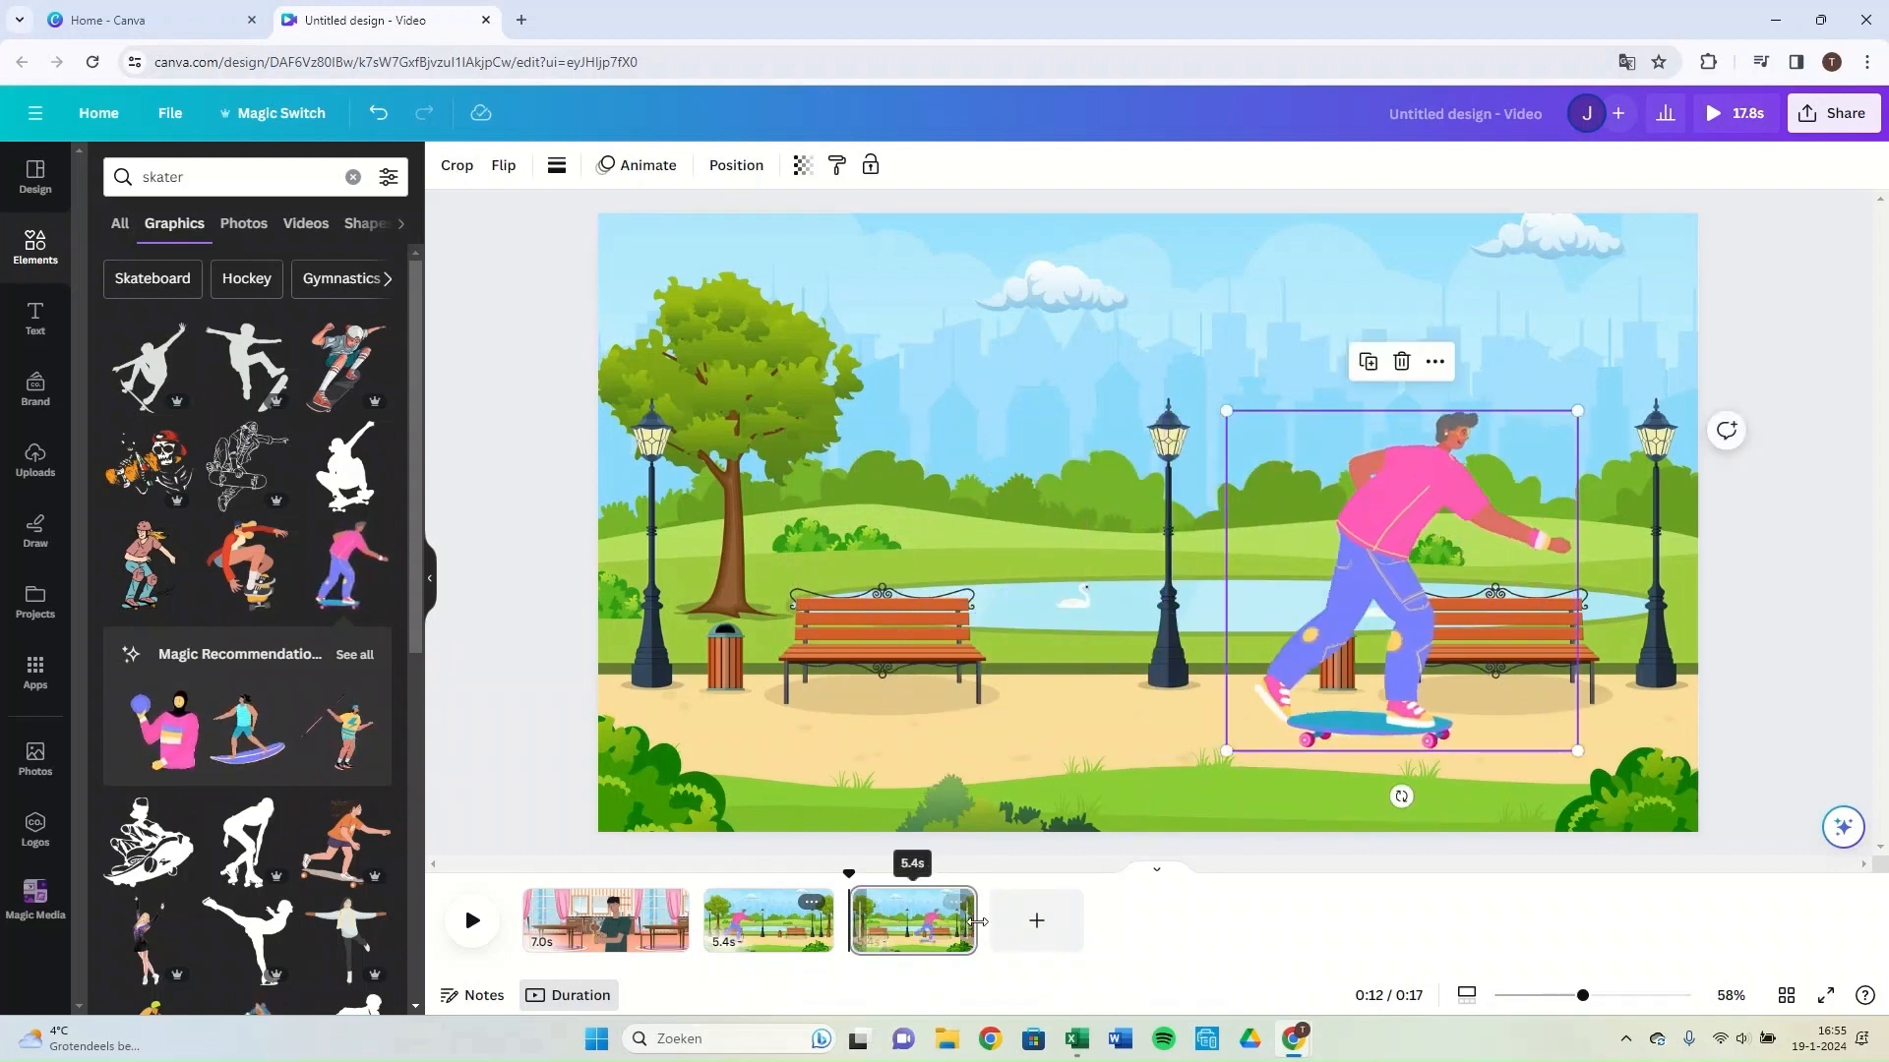
{"action": "left_click", "coordinate": [891, 935]}
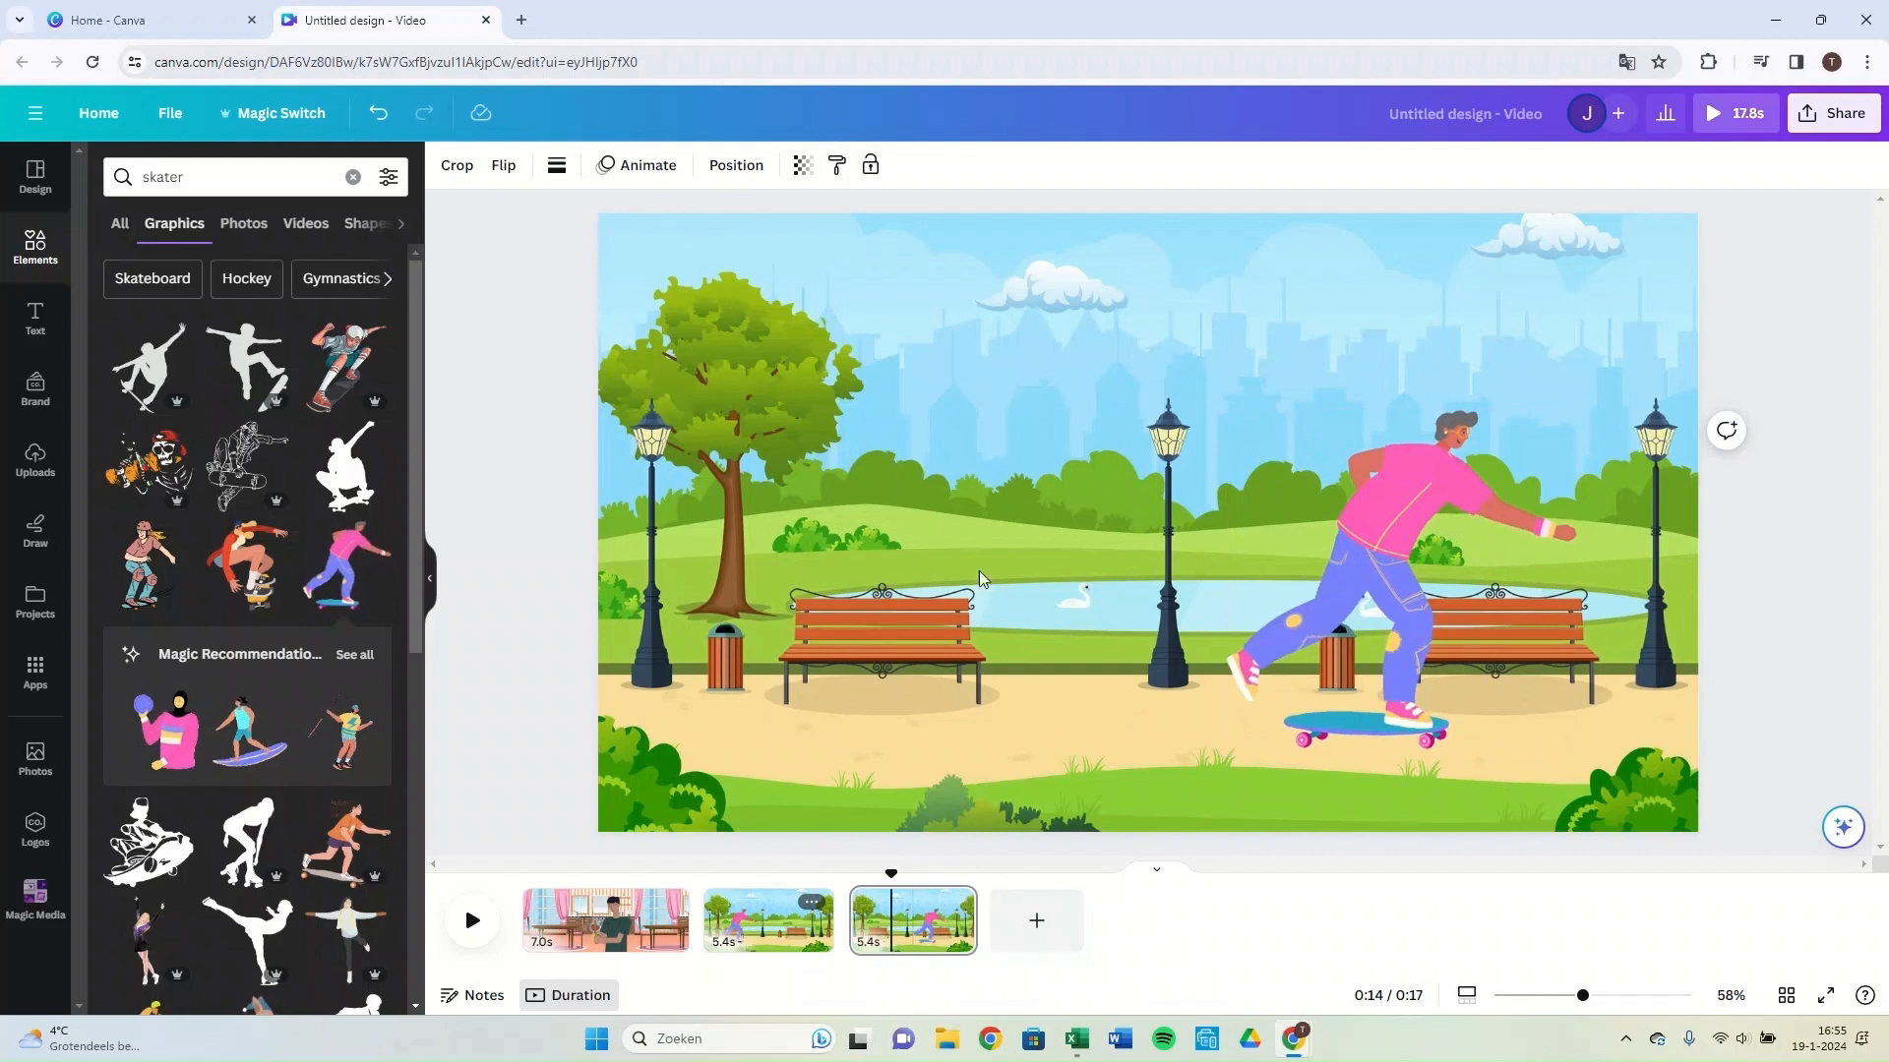
Apply a Match & Move transition between the two park pages and play it back.
{"action": "mouse_move", "coordinate": [852, 920]}
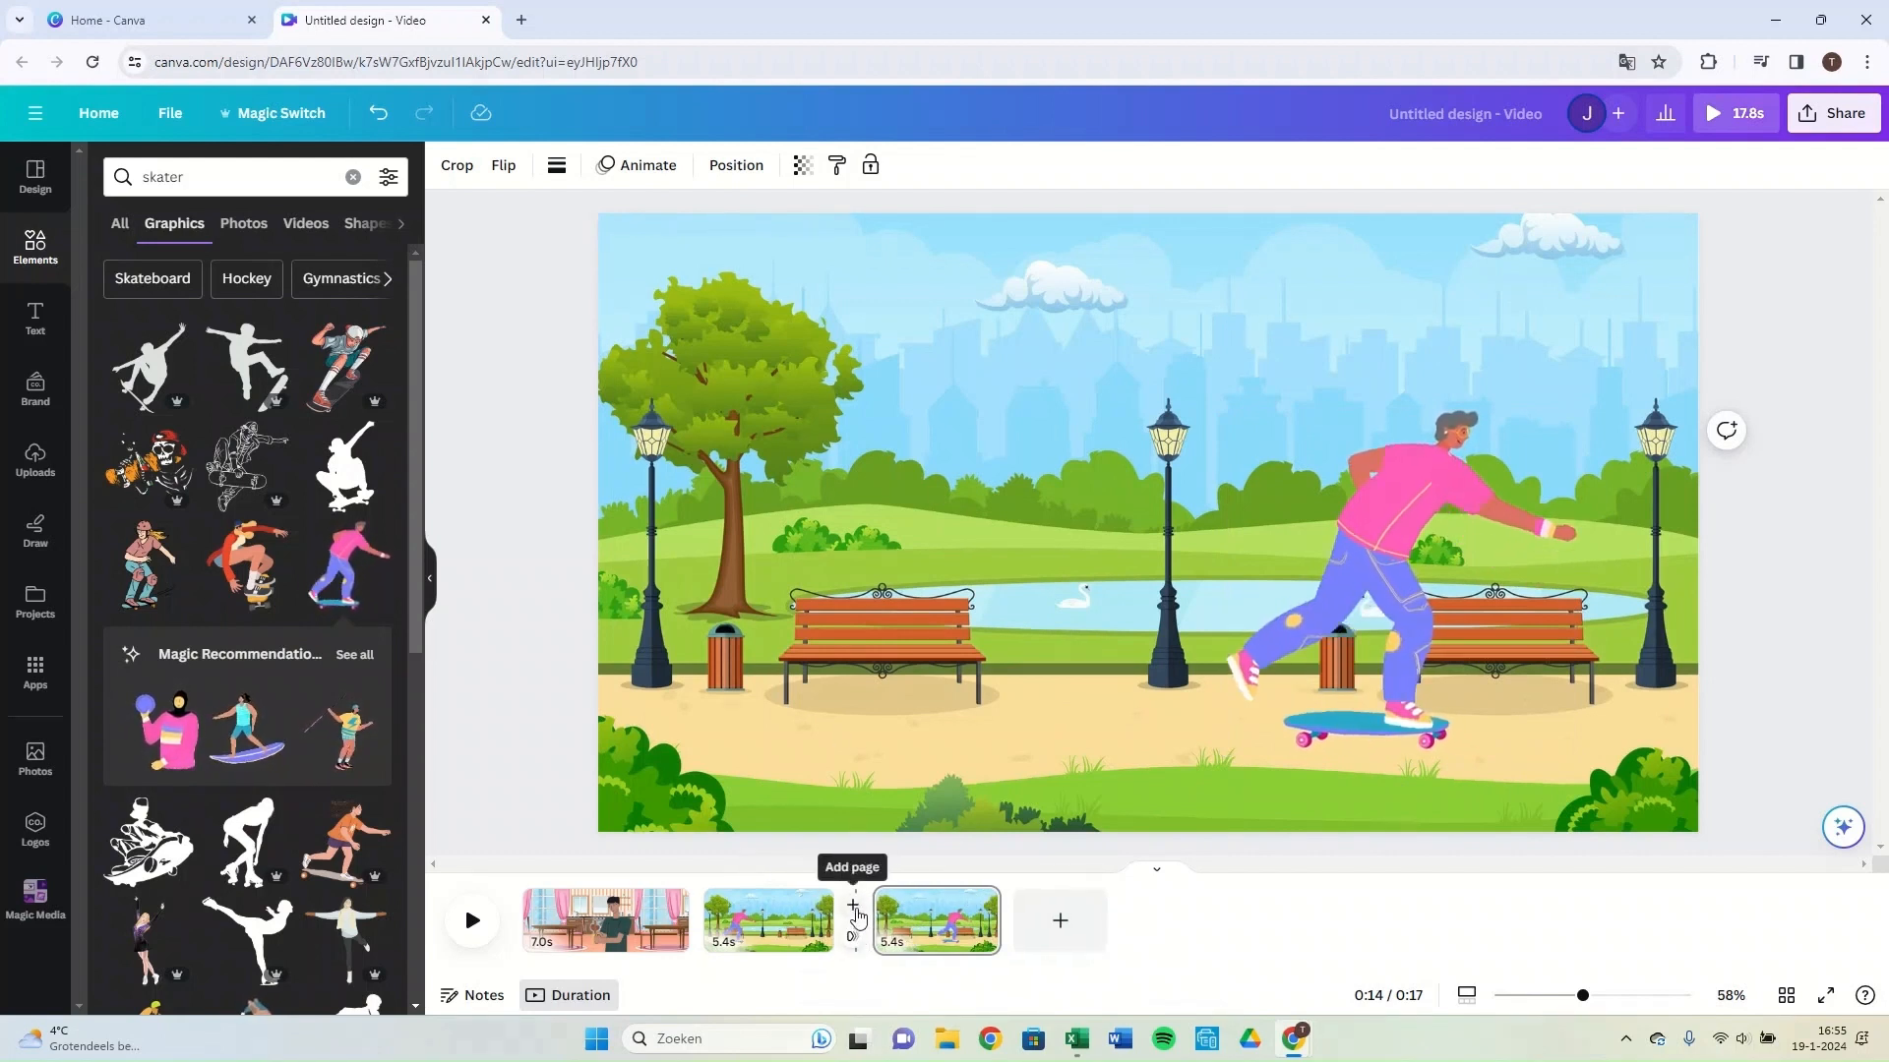
{"action": "left_click", "coordinate": [856, 941]}
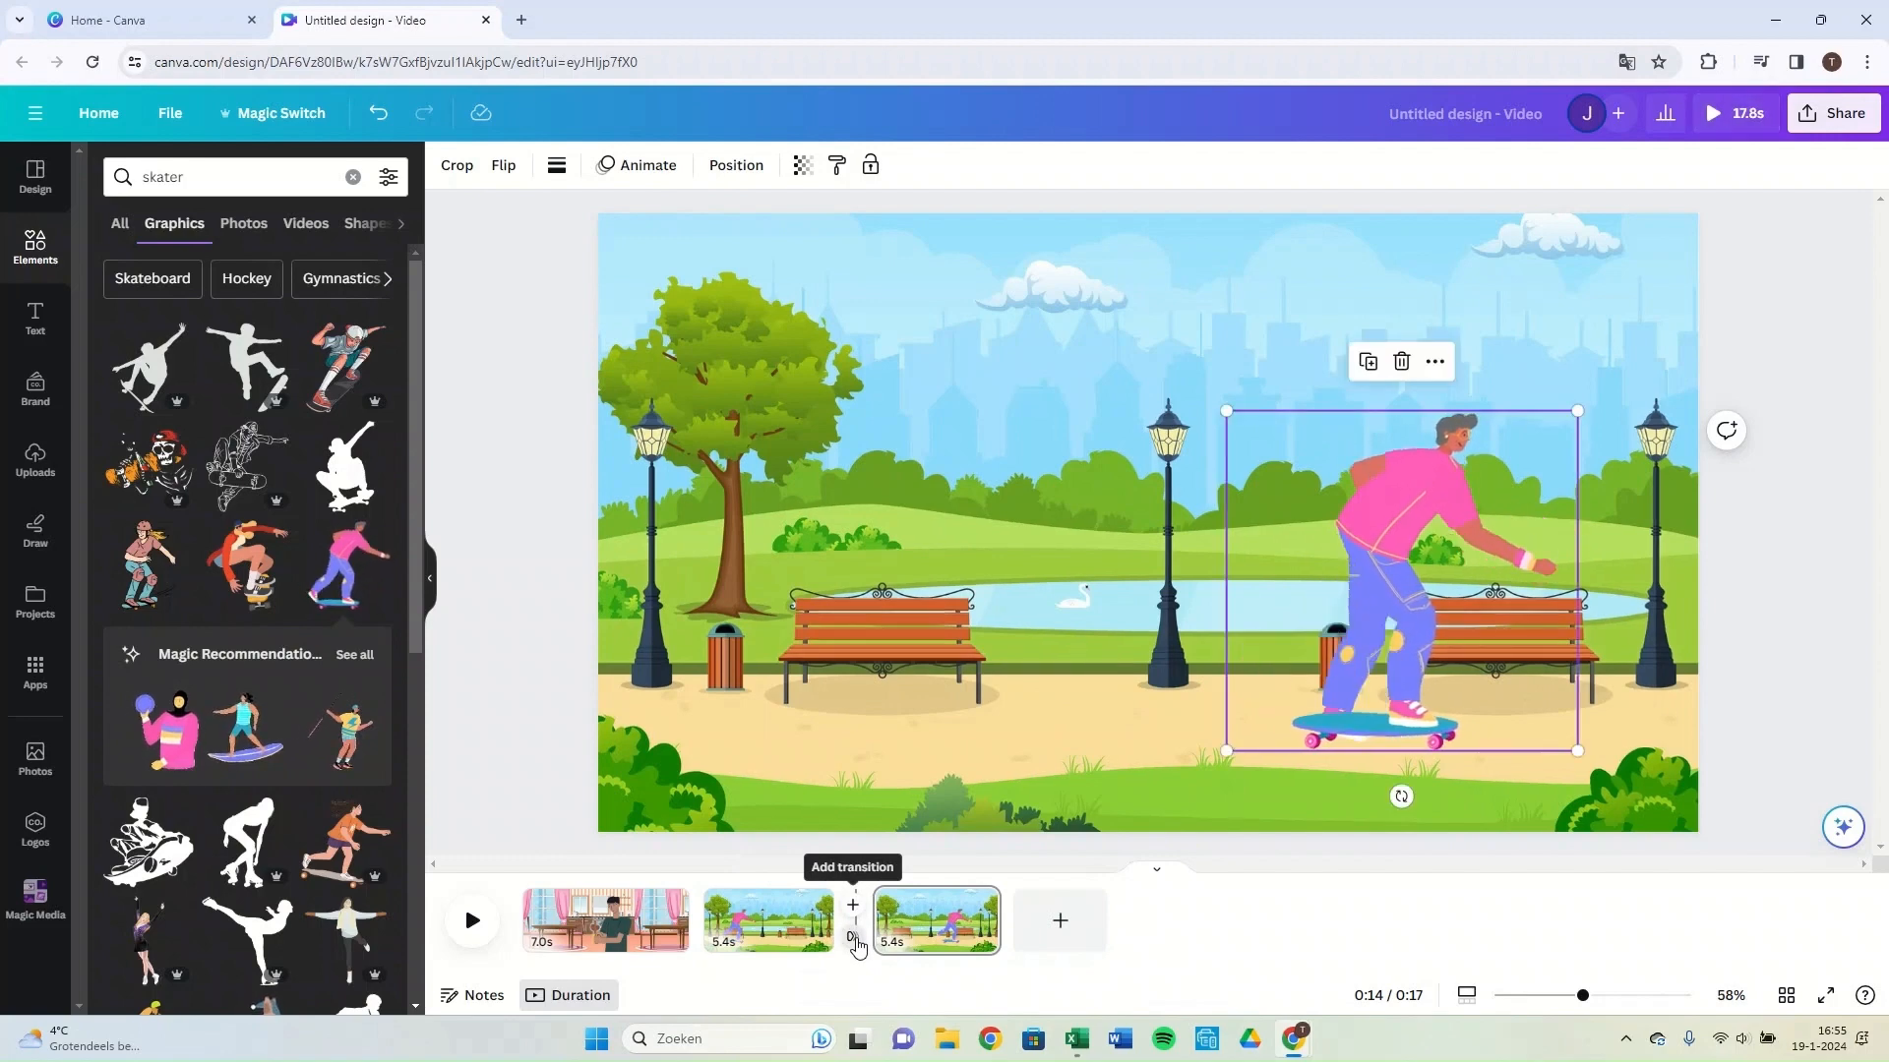
{"action": "left_click", "coordinate": [856, 941]}
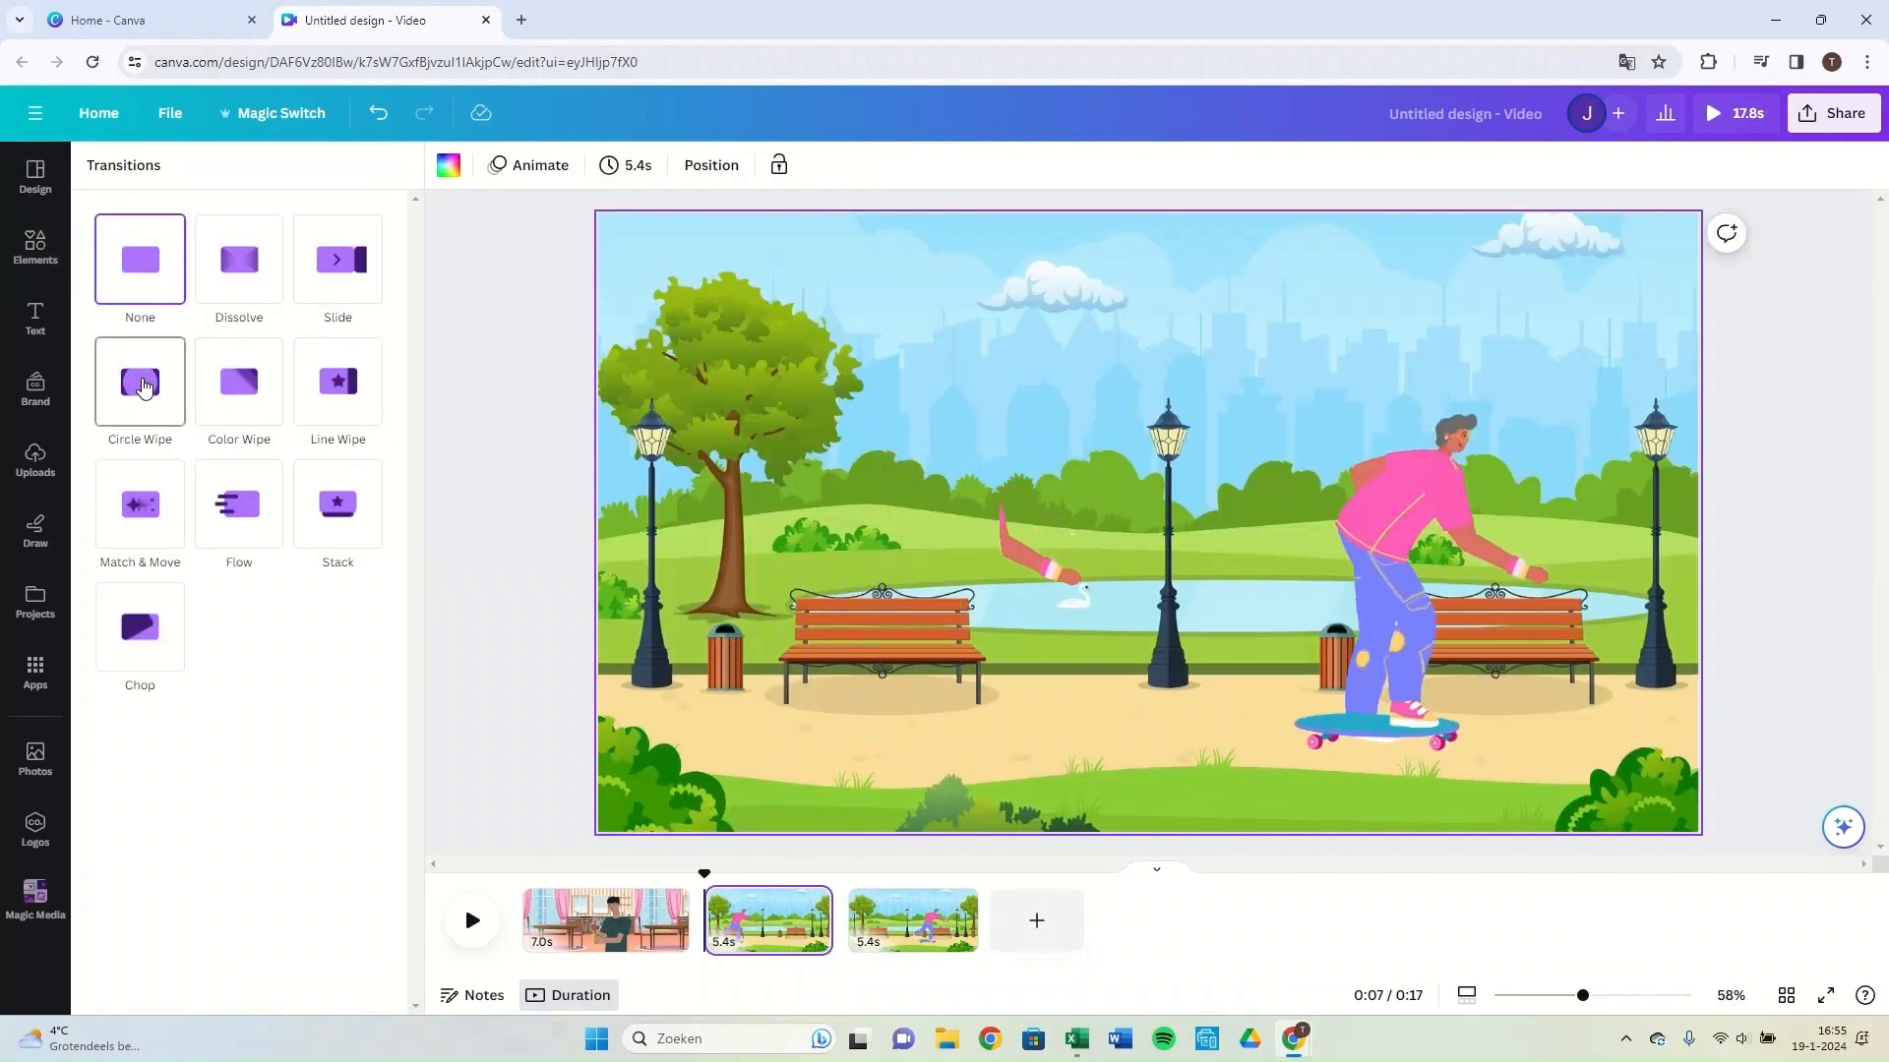
{"action": "left_click", "coordinate": [154, 515]}
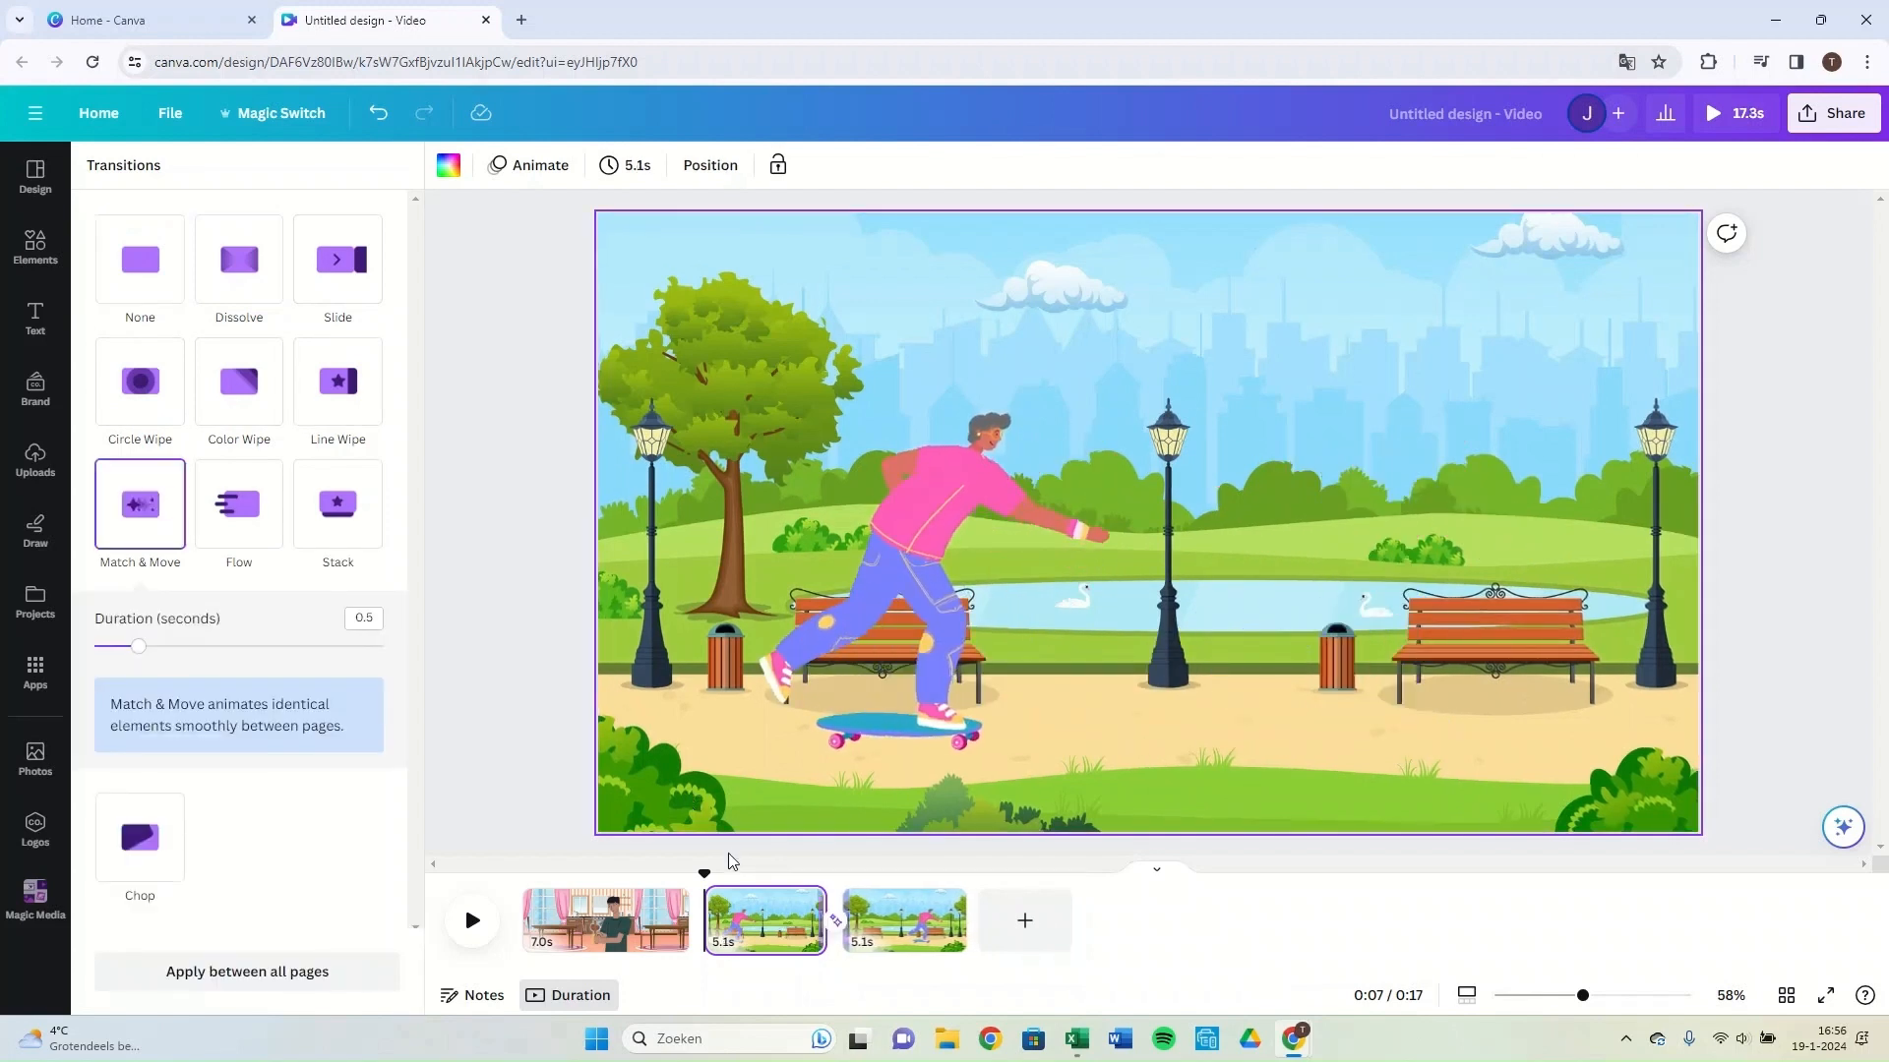
{"action": "left_click", "coordinate": [458, 919]}
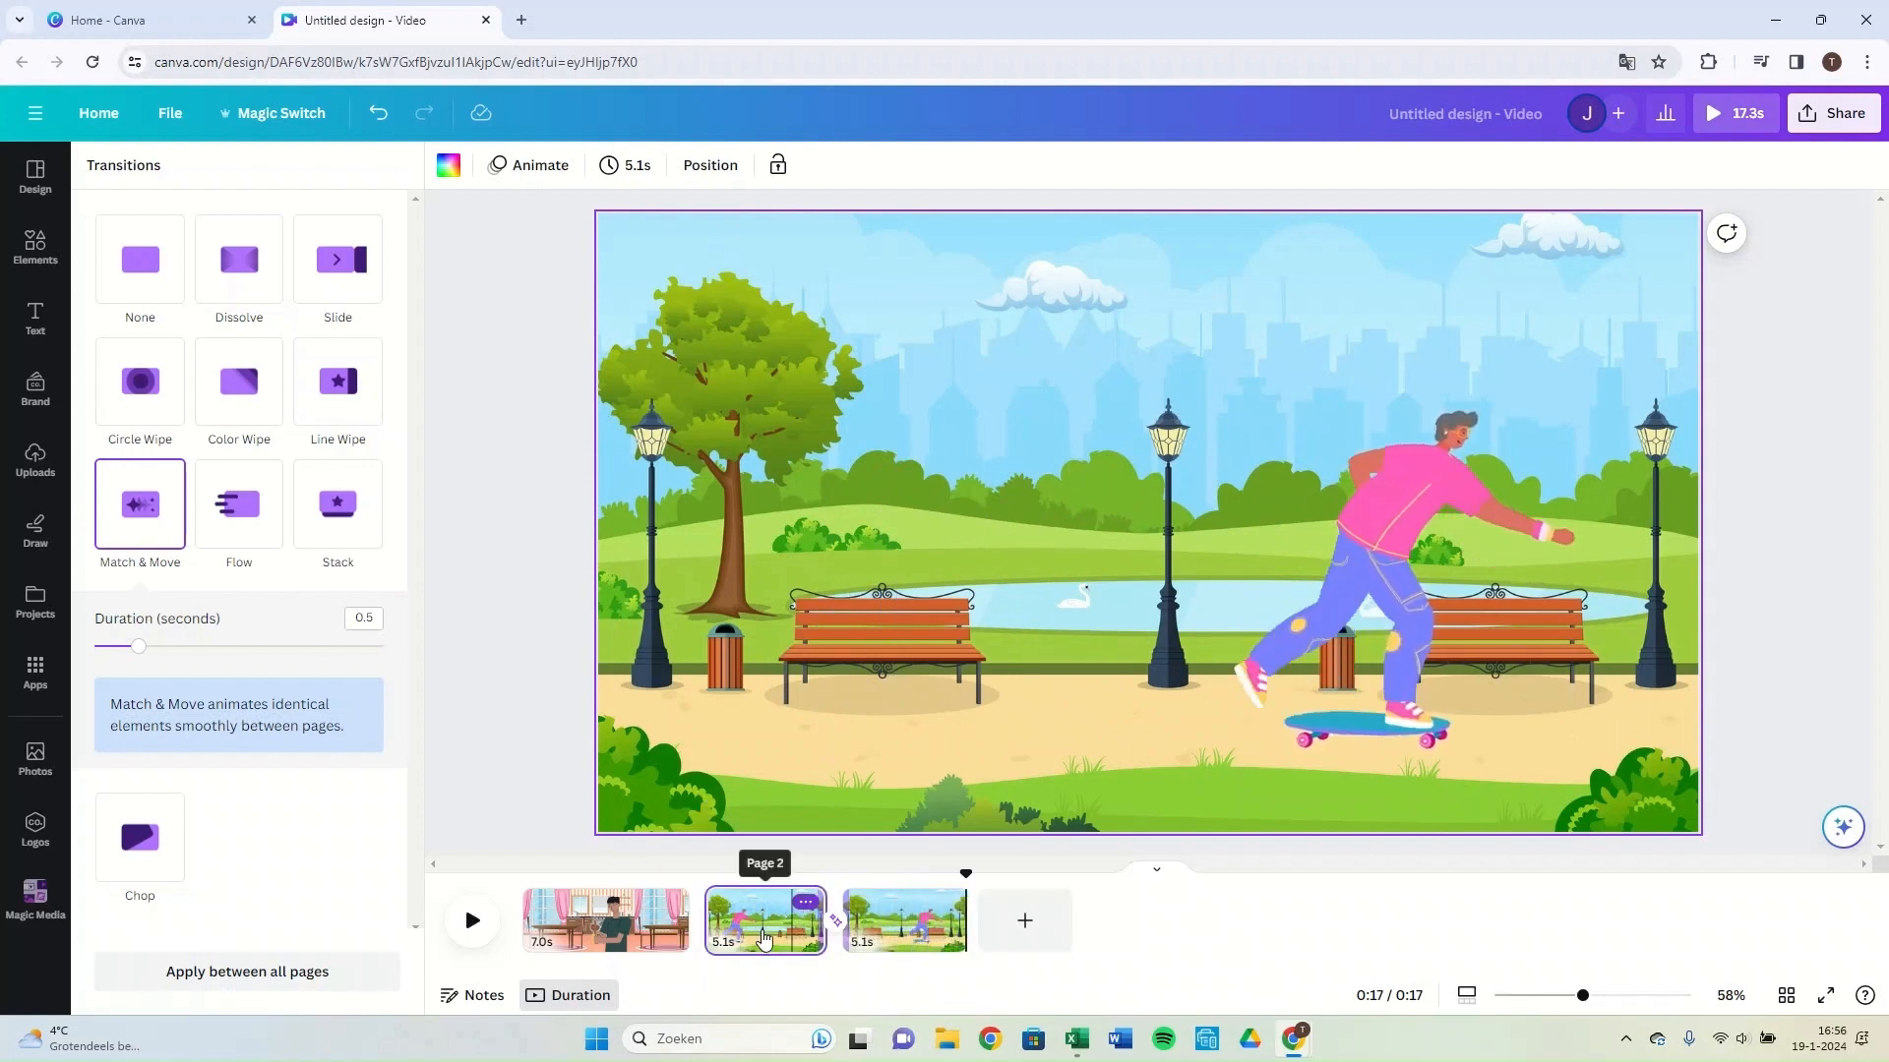
Shorten both park pages to 1.1 seconds each and add a blank page after them.
{"action": "left_click_drag", "start_coordinate": [713, 930], "coordinate": [810, 952]}
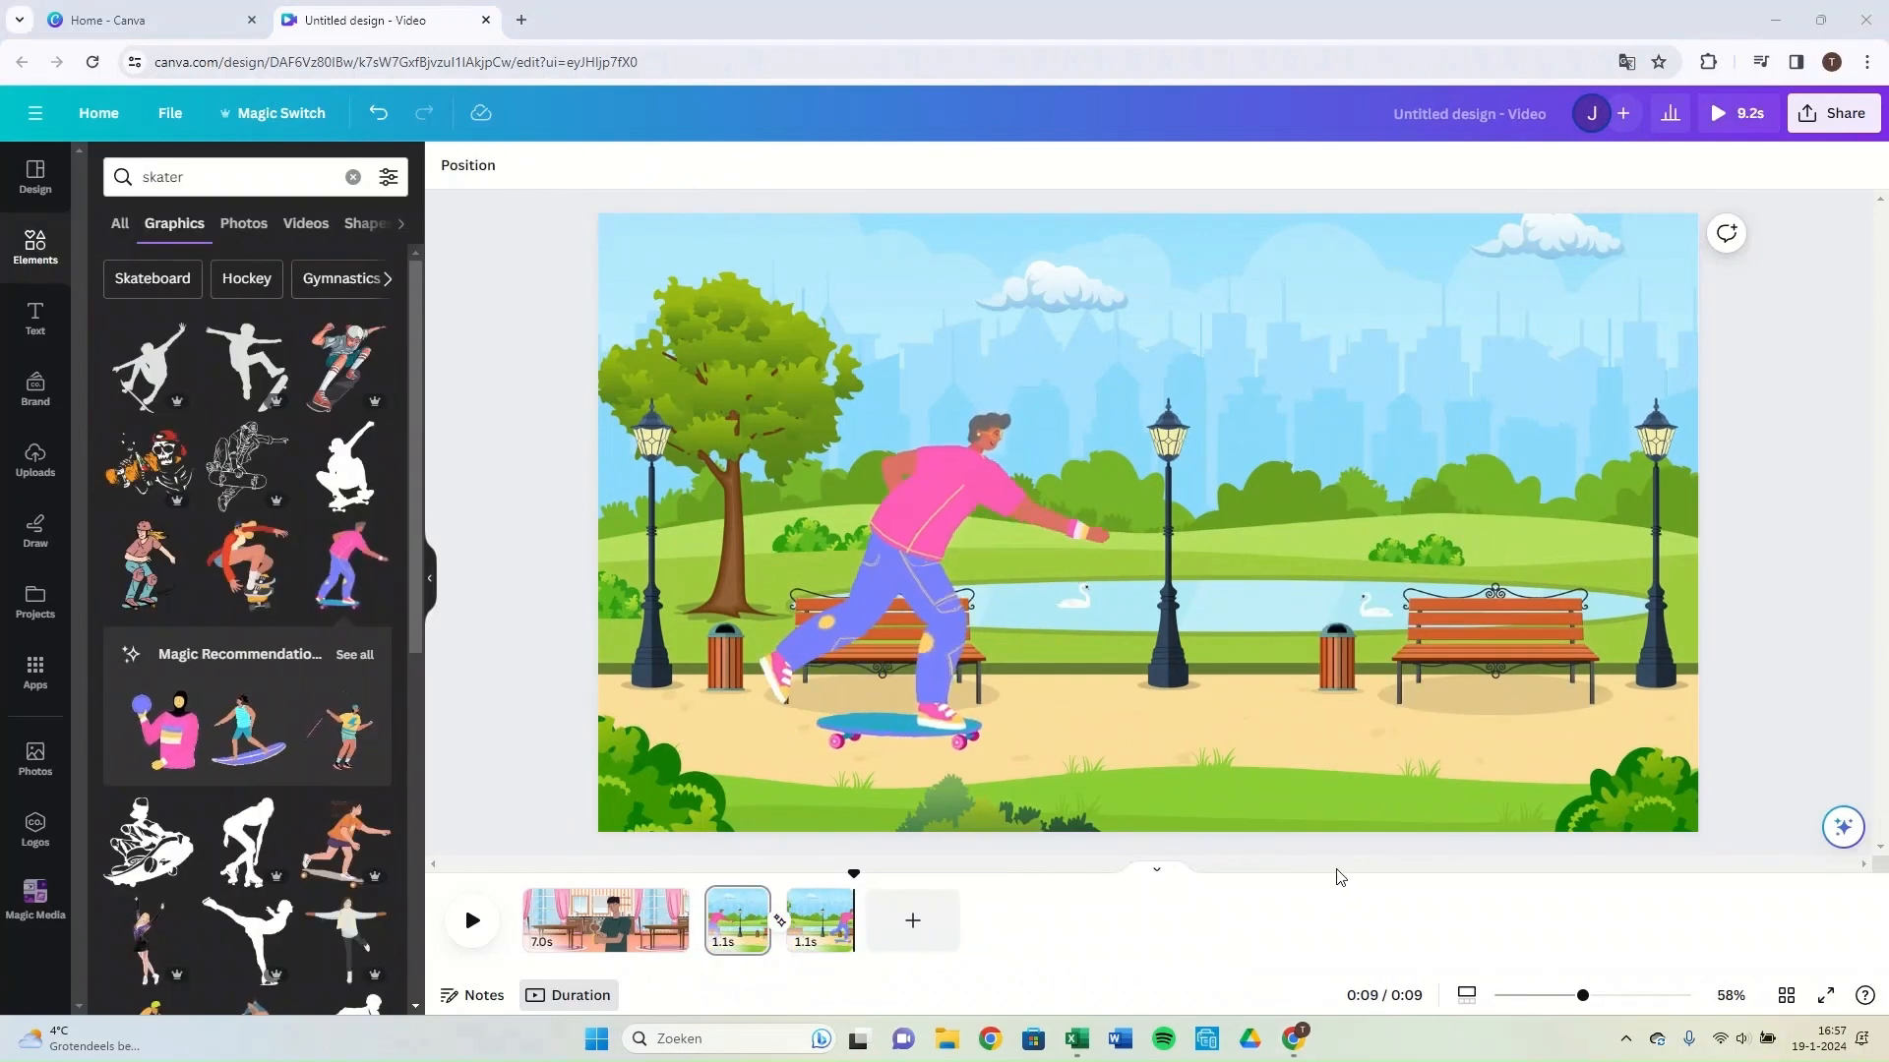
{"action": "left_click", "coordinate": [914, 927]}
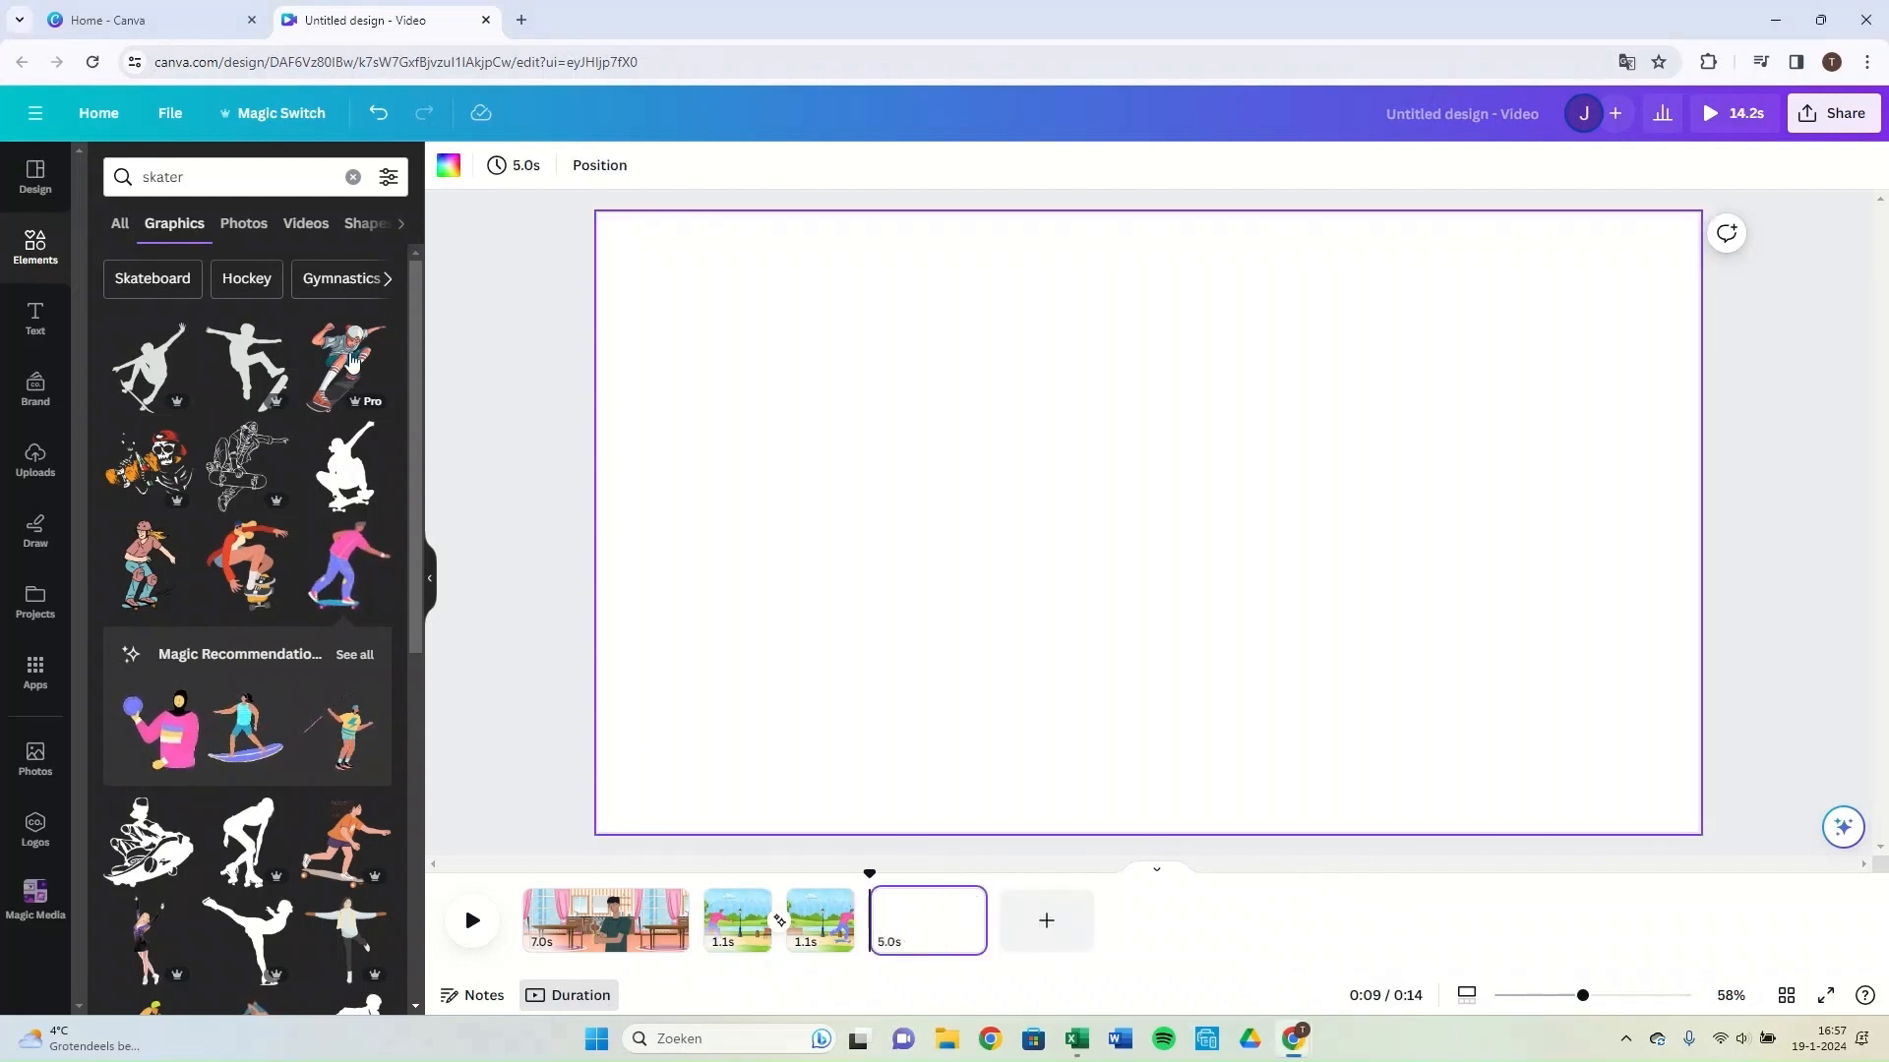
Search the graphics for "living room background".
{"action": "left_click_drag", "start_coordinate": [224, 171], "coordinate": [135, 179]}
{"action": "type", "text": "living"}
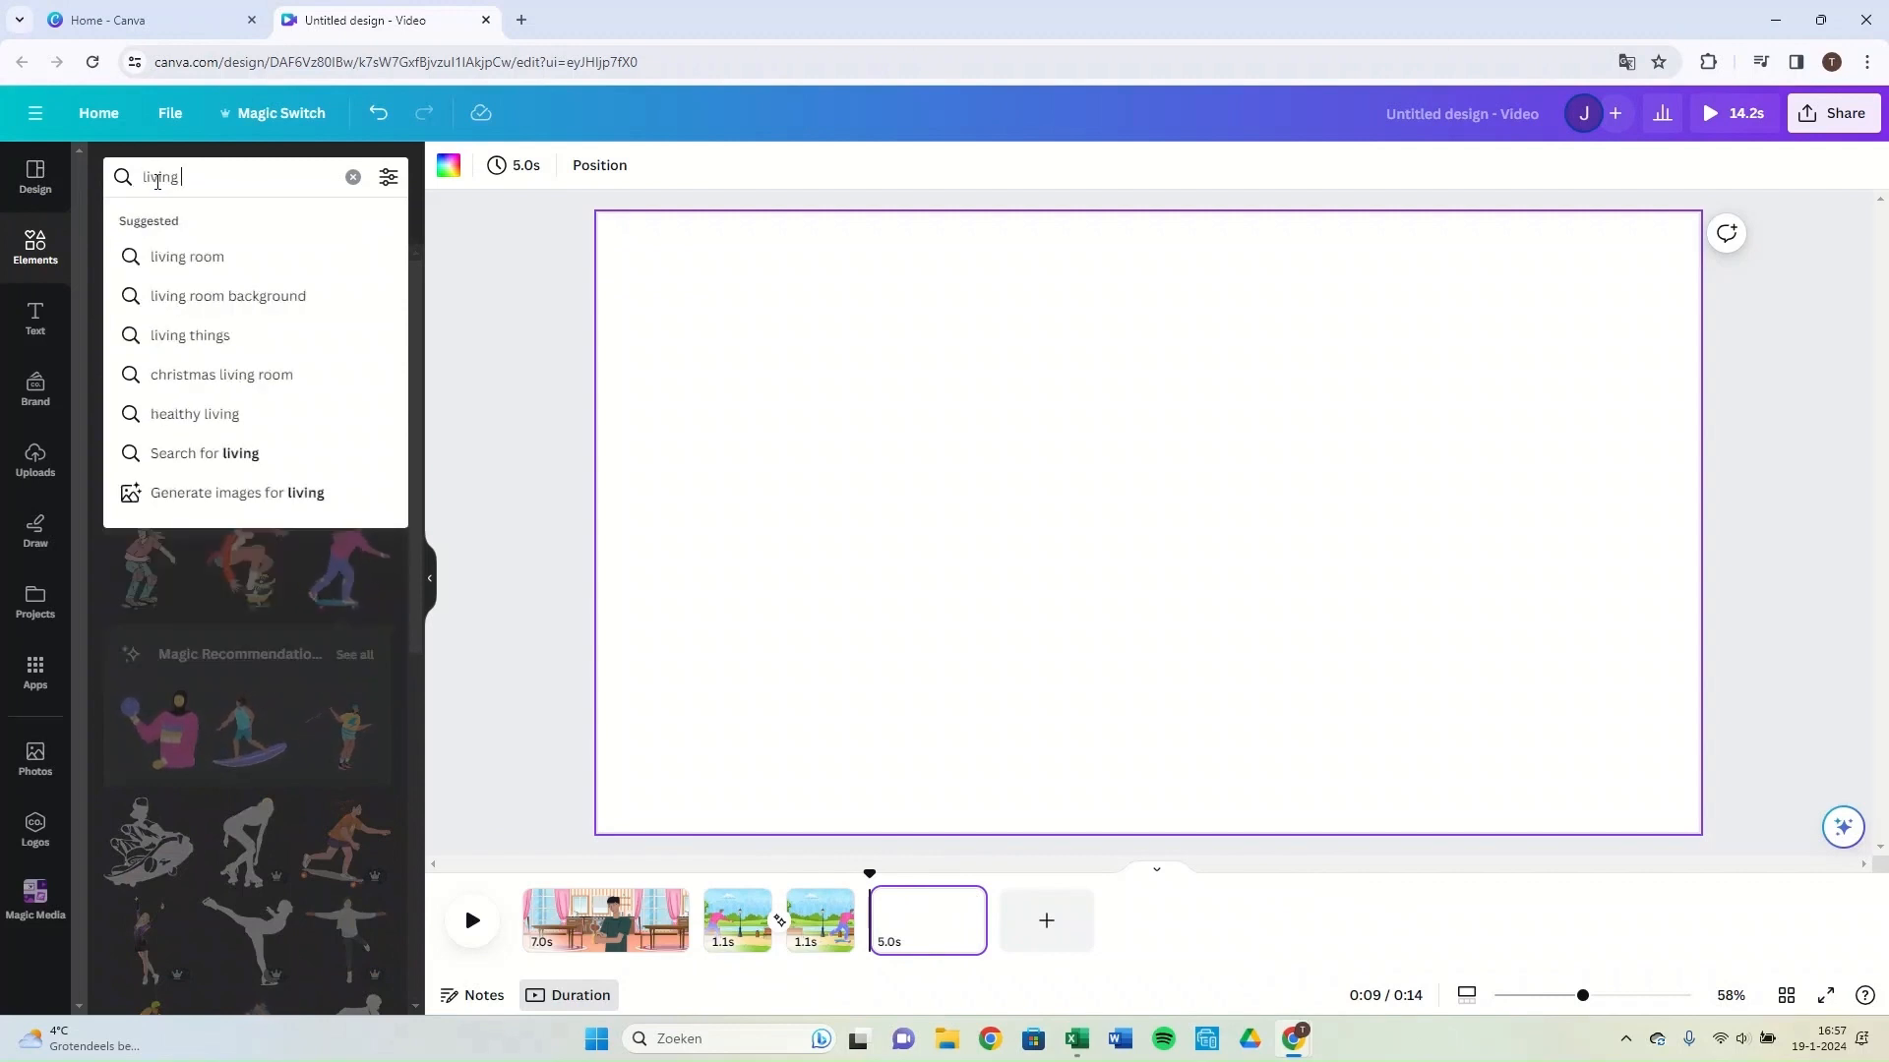
{"action": "left_click", "coordinate": [206, 294]}
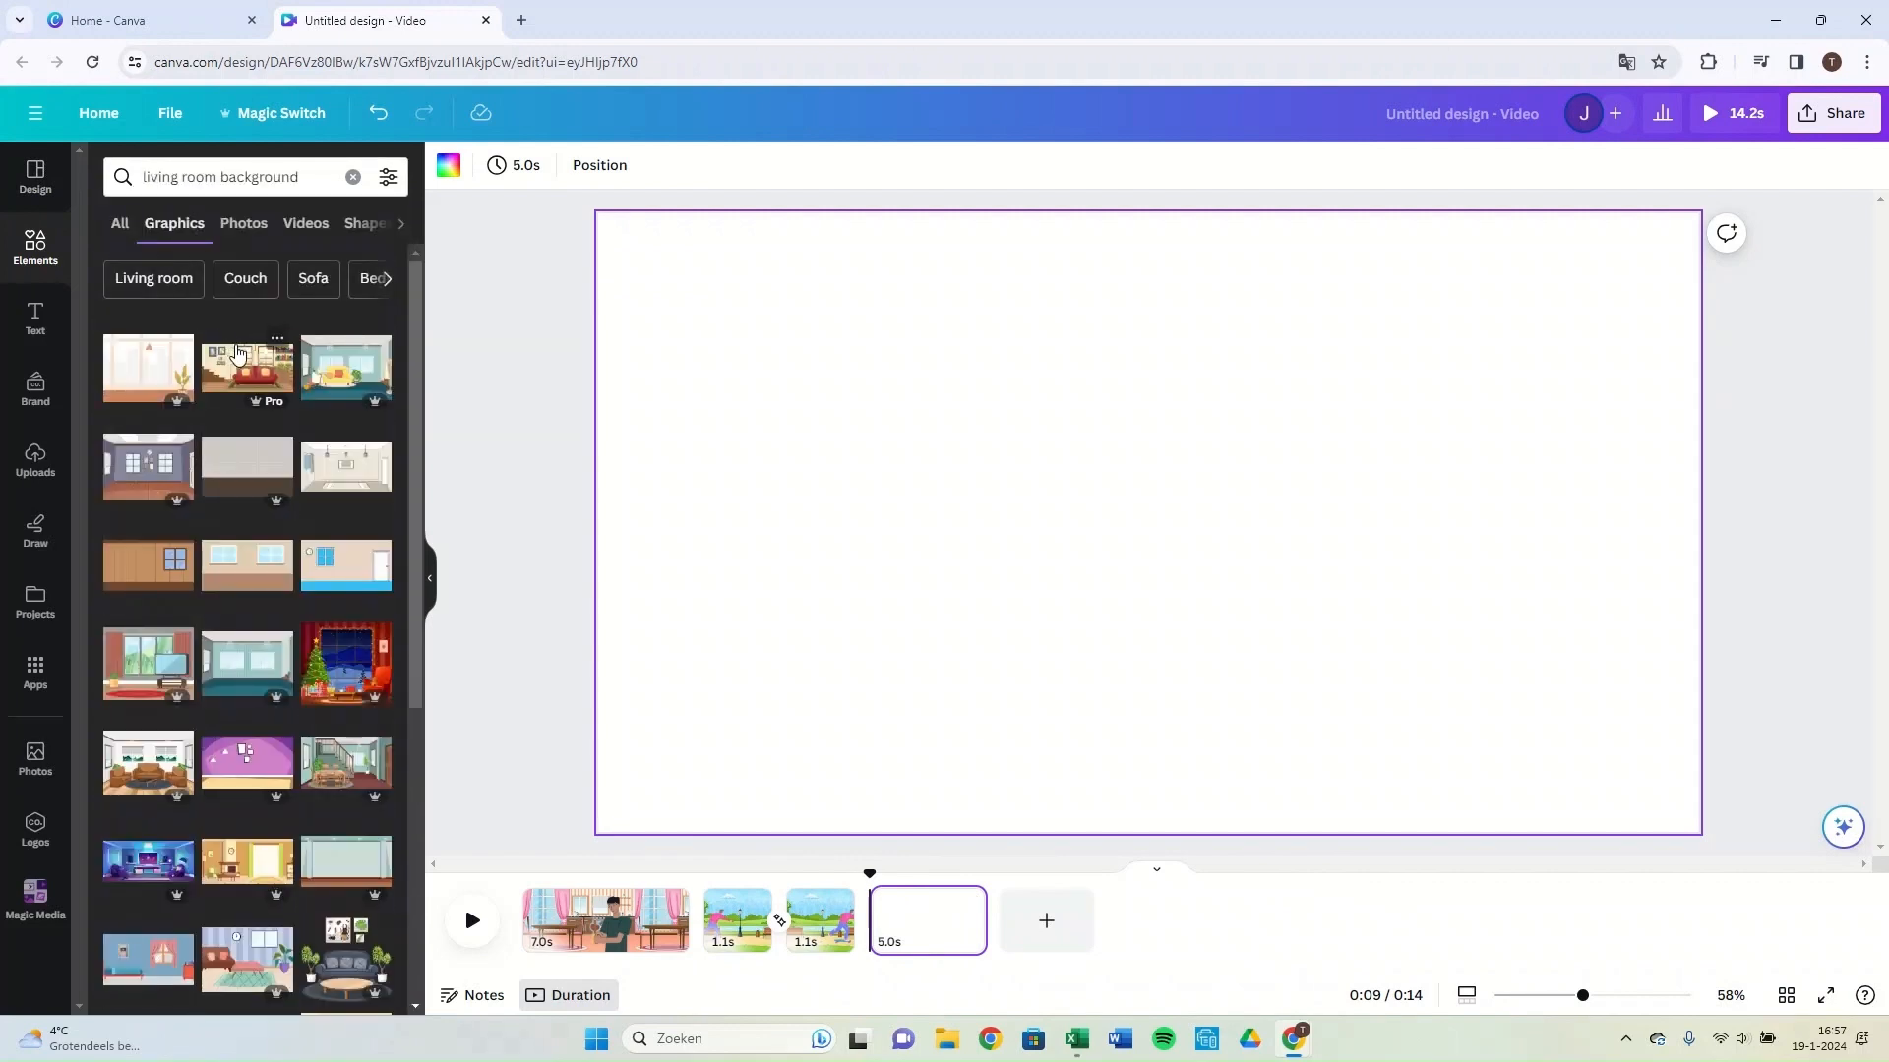
Add the living room graphic with the red sofa and staircase, and enlarge it to cover the whole blank page.
{"action": "left_click", "coordinate": [273, 386]}
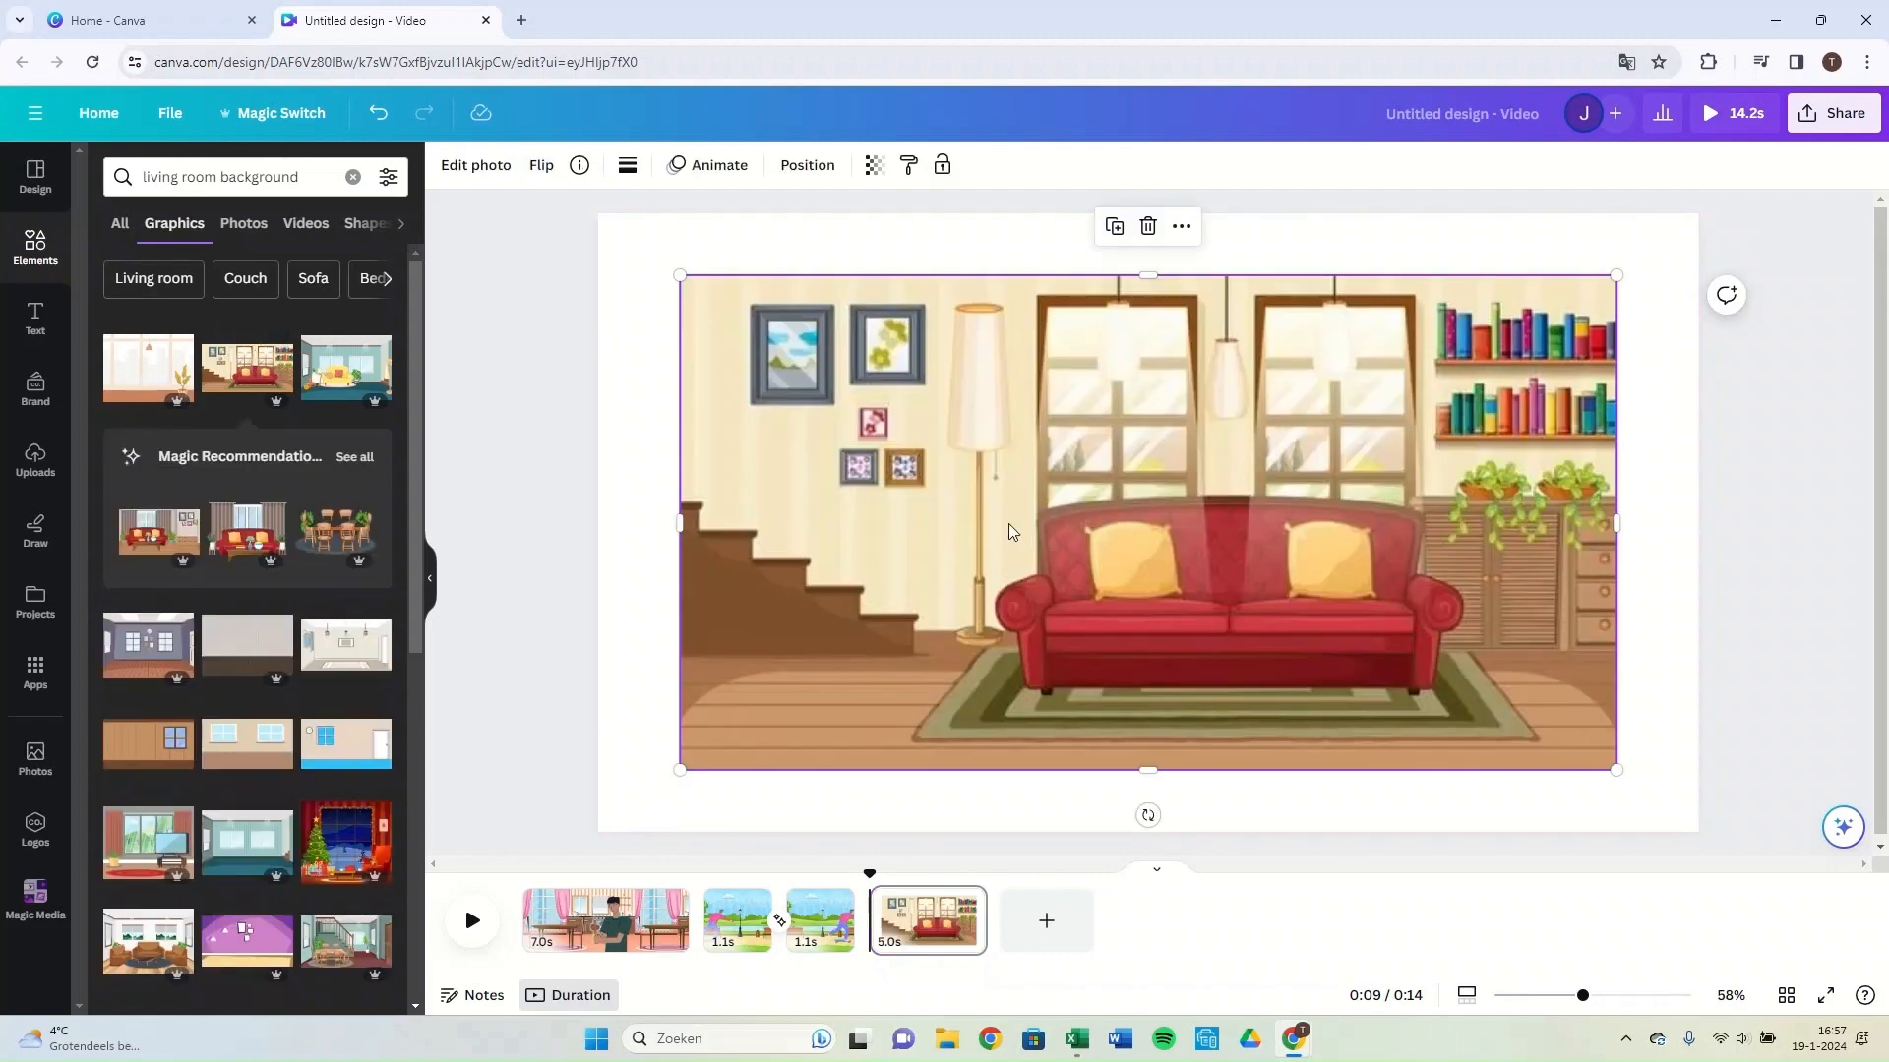
{"action": "left_click_drag", "start_coordinate": [1007, 527], "coordinate": [923, 463]}
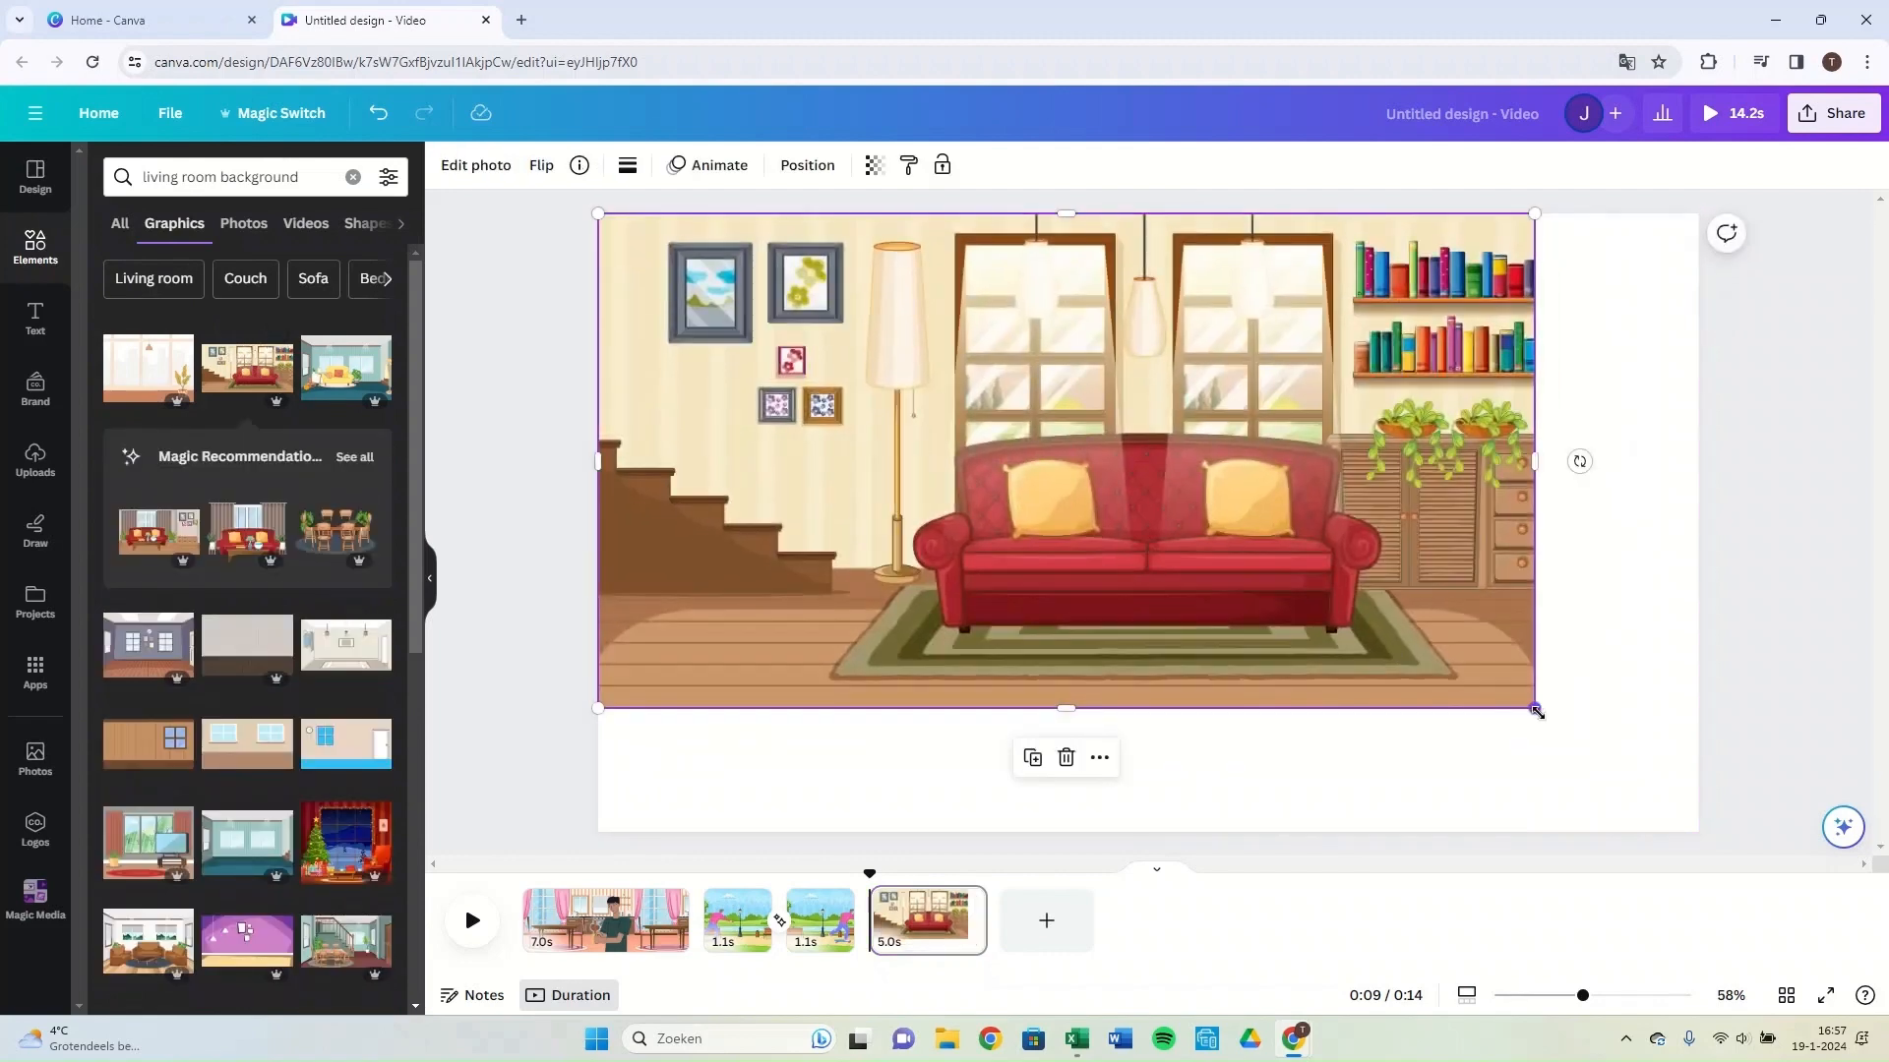
{"action": "left_click_drag", "start_coordinate": [1535, 707], "coordinate": [1789, 832]}
{"action": "left_click", "coordinate": [572, 616]}
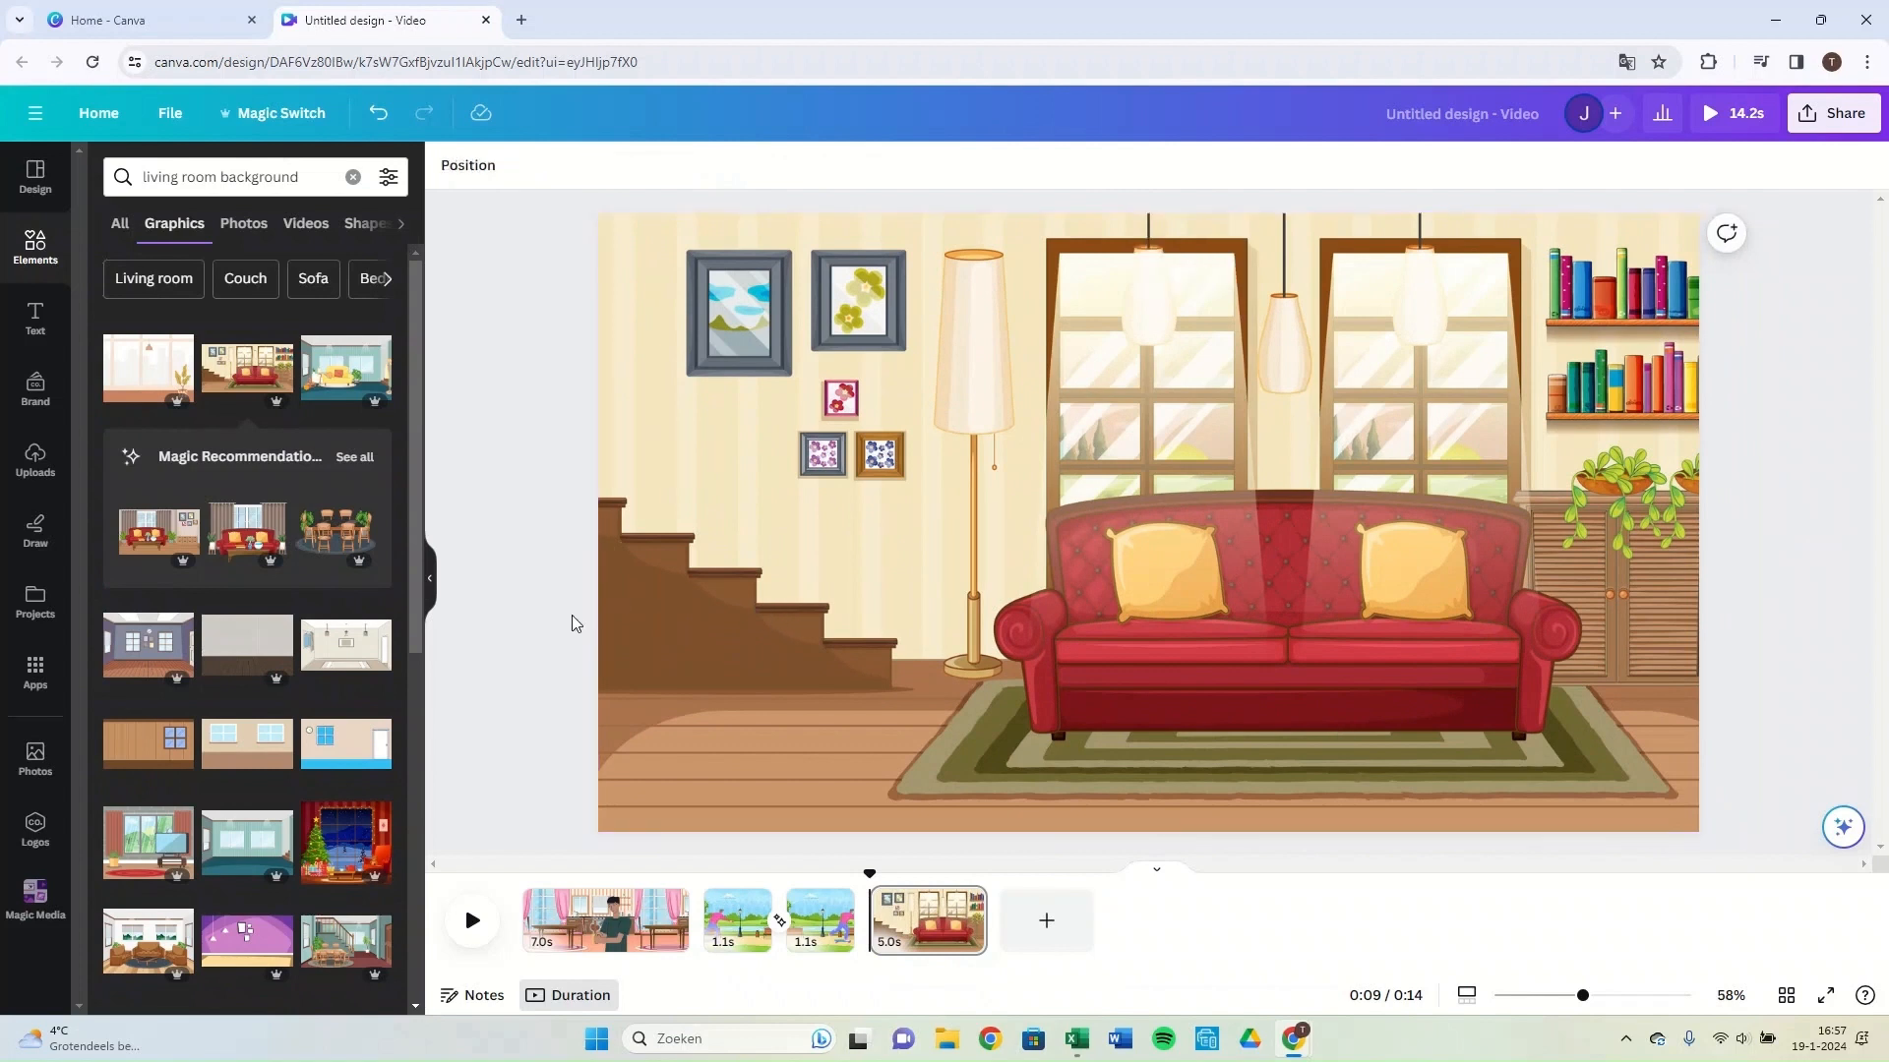
Search the elements for "sitting" and show only graphics.
{"action": "left_click", "coordinate": [124, 178]}
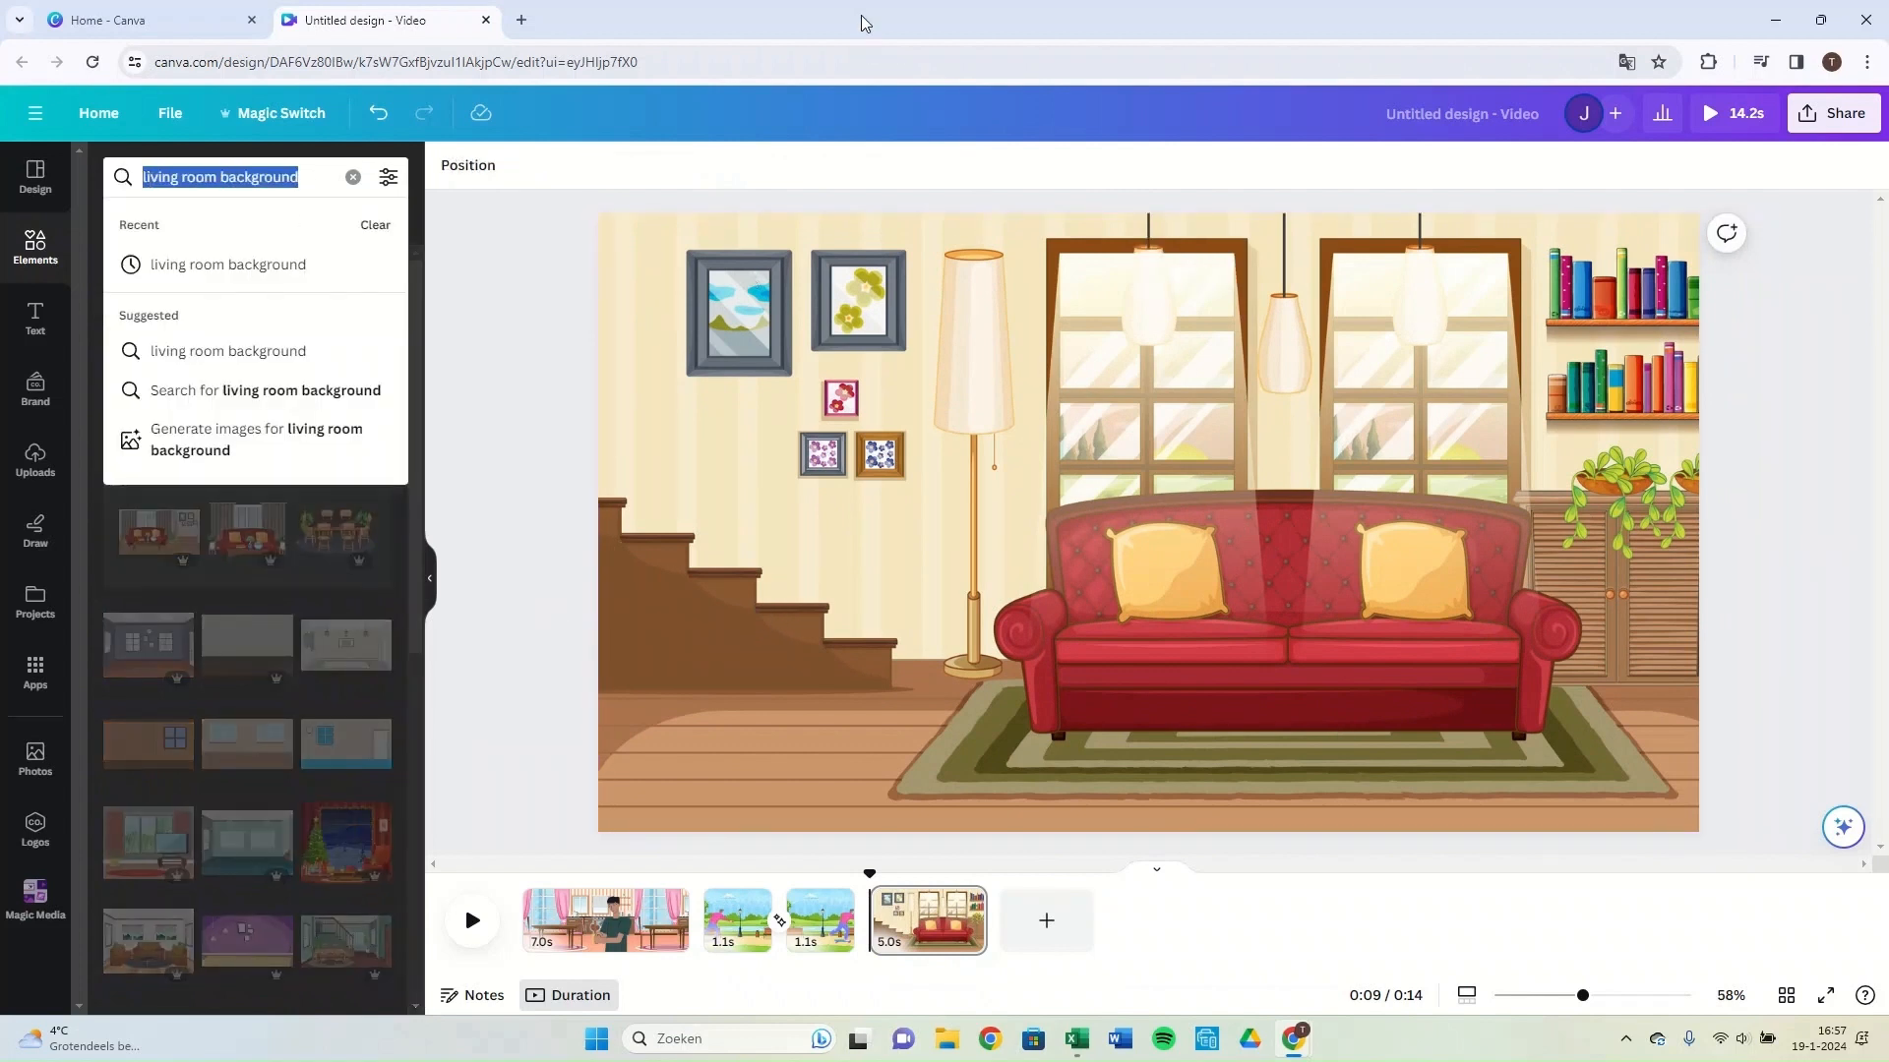
{"action": "key", "text": "BackSpace"}
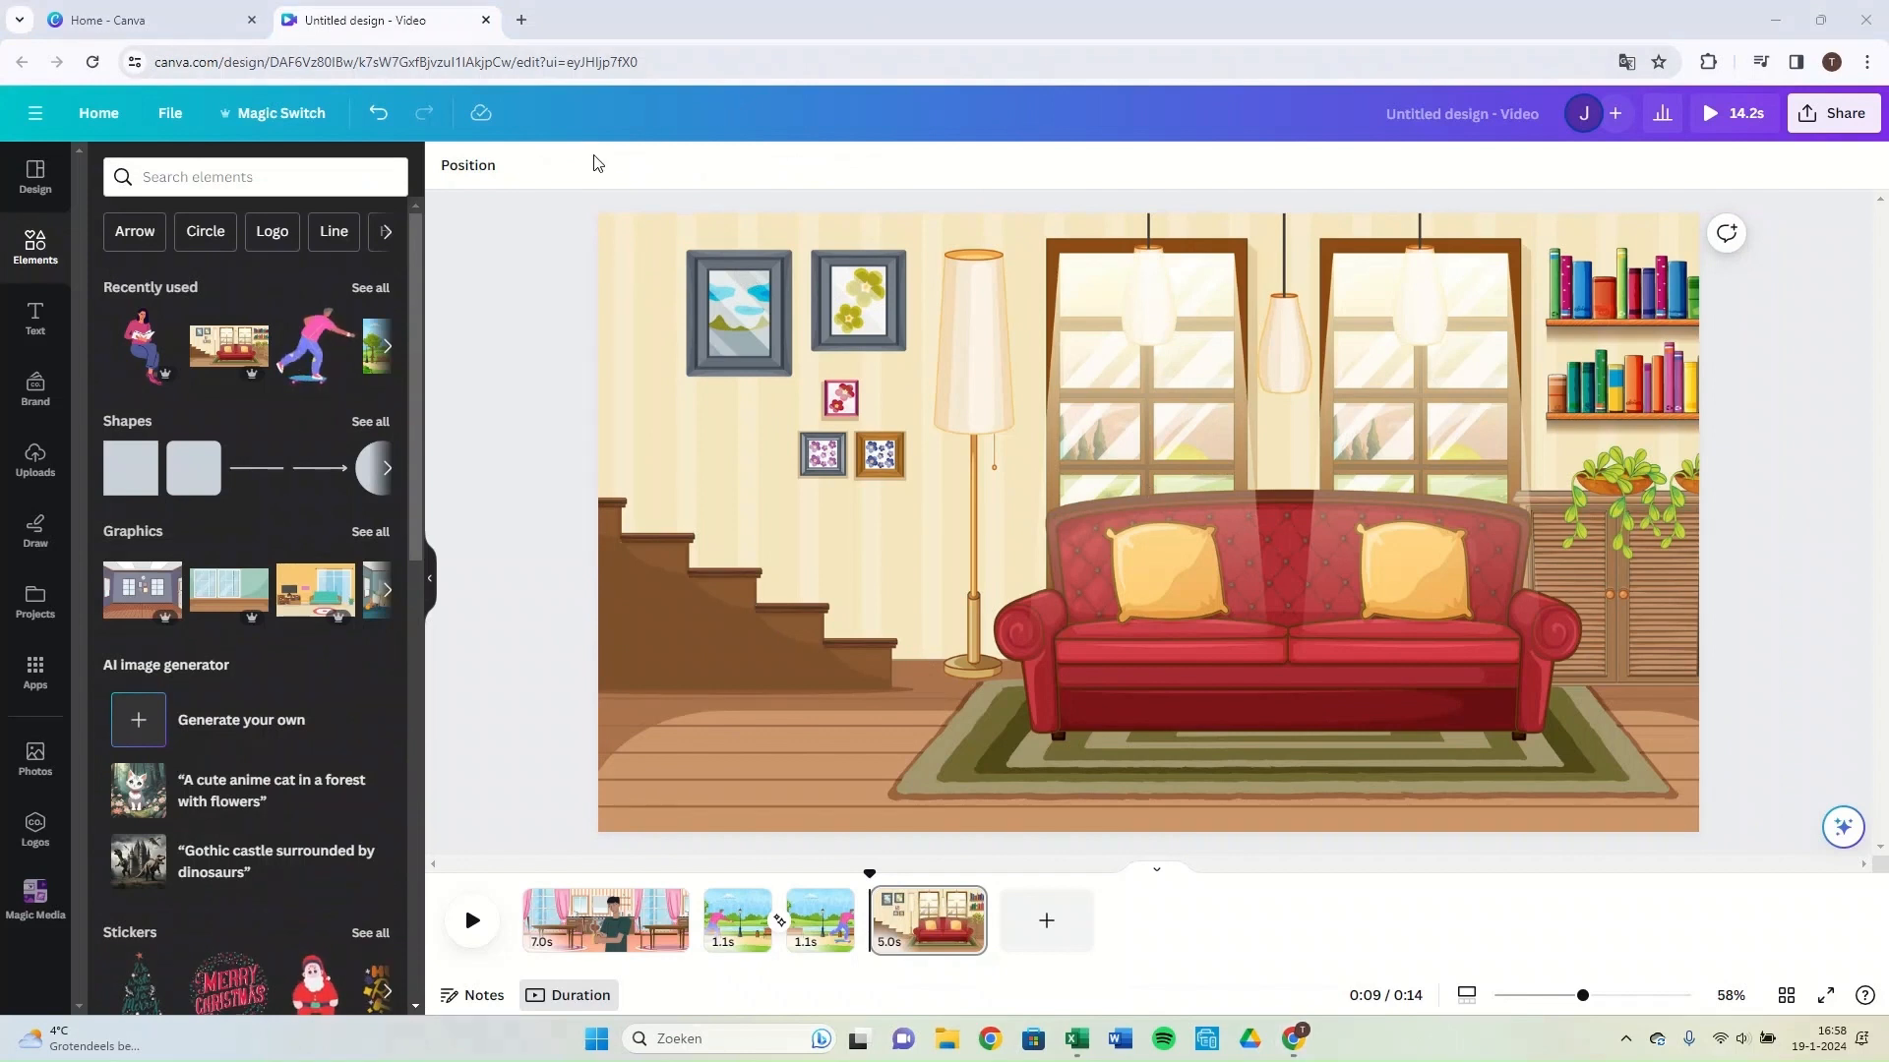
{"action": "left_click", "coordinate": [257, 176]}
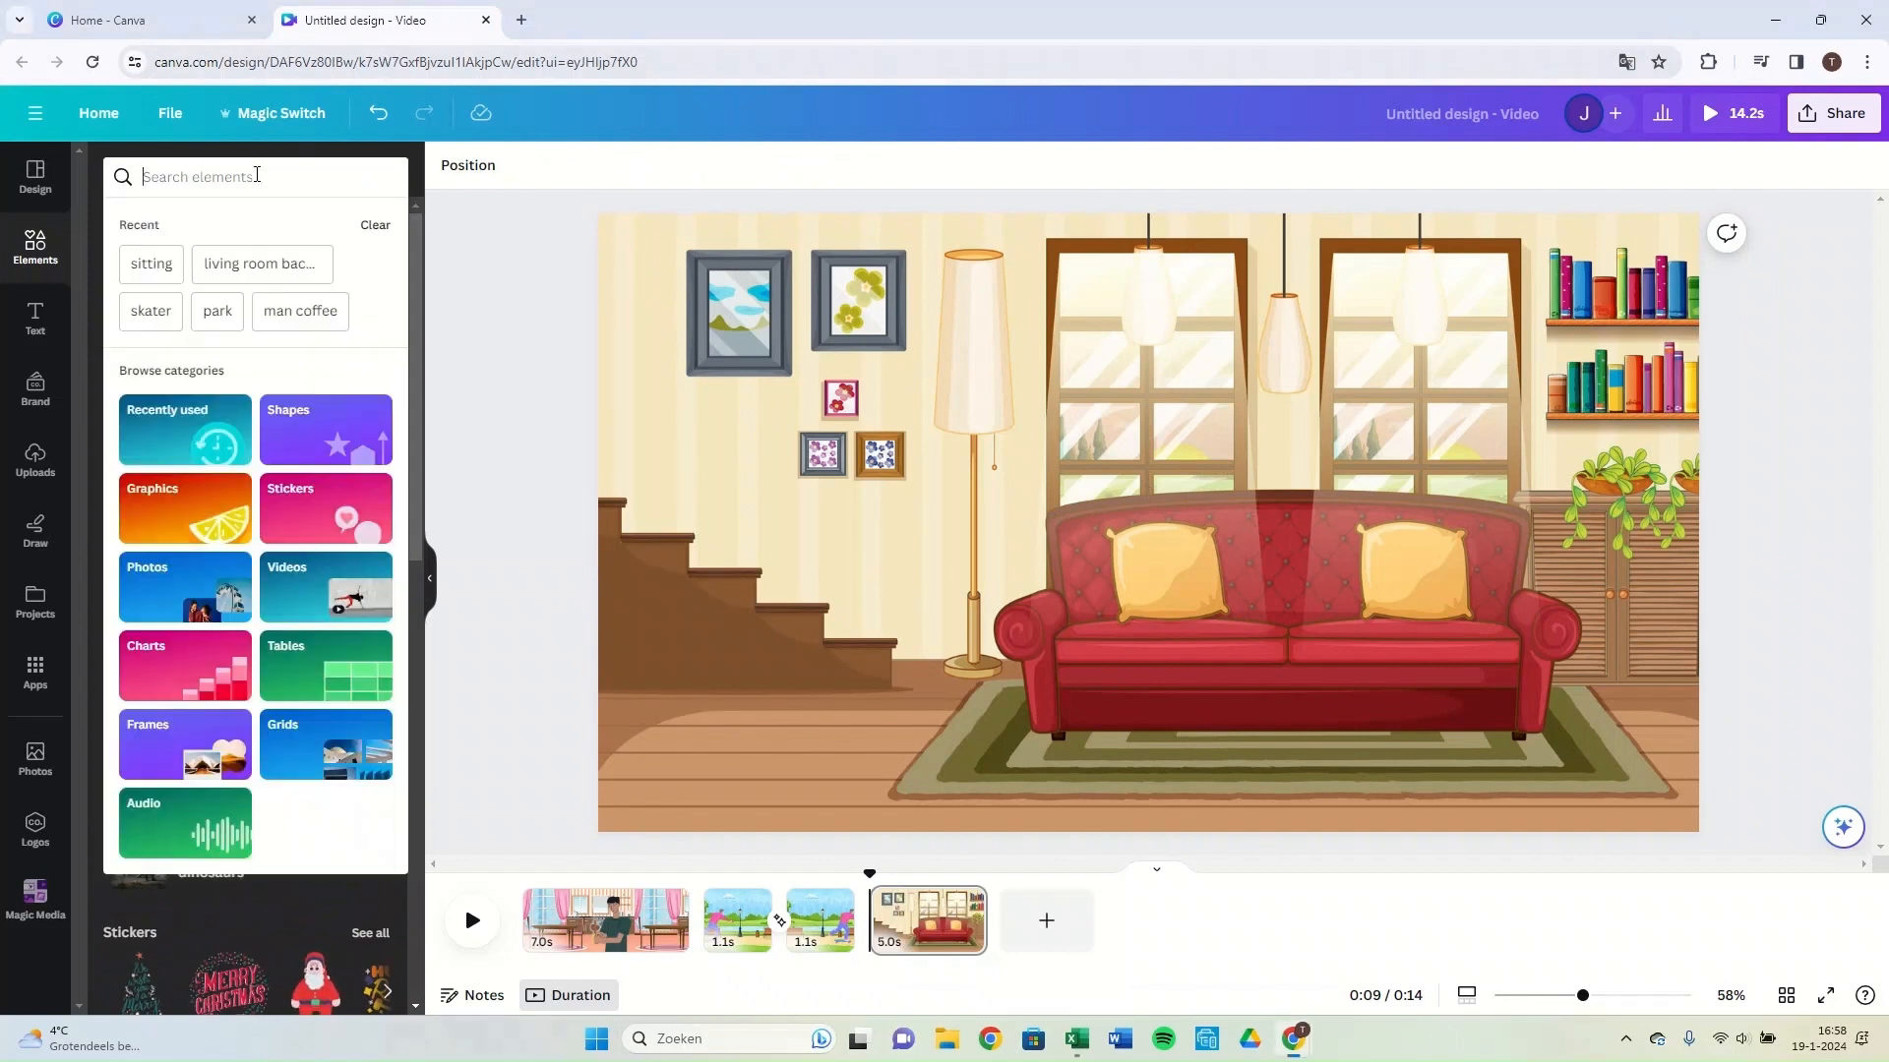
{"action": "type", "text": "sitt"}
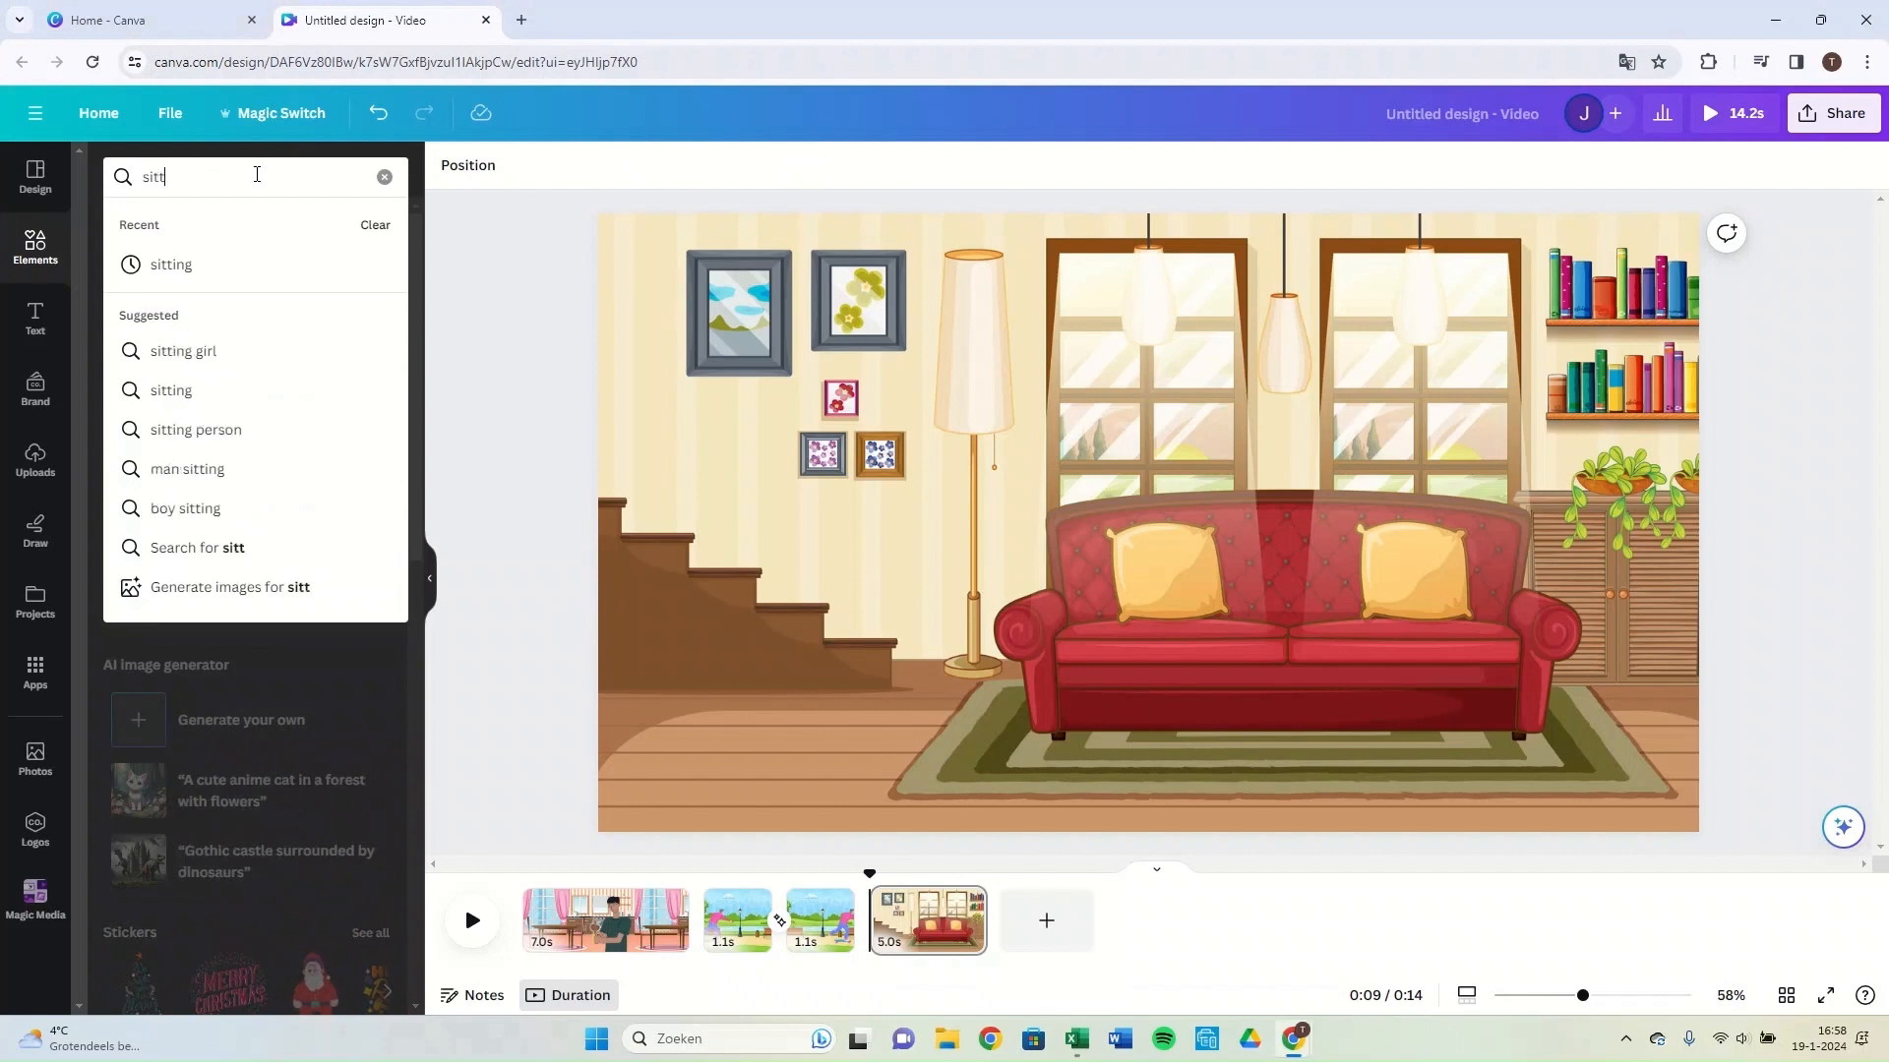
{"action": "type", "text": "ing"}
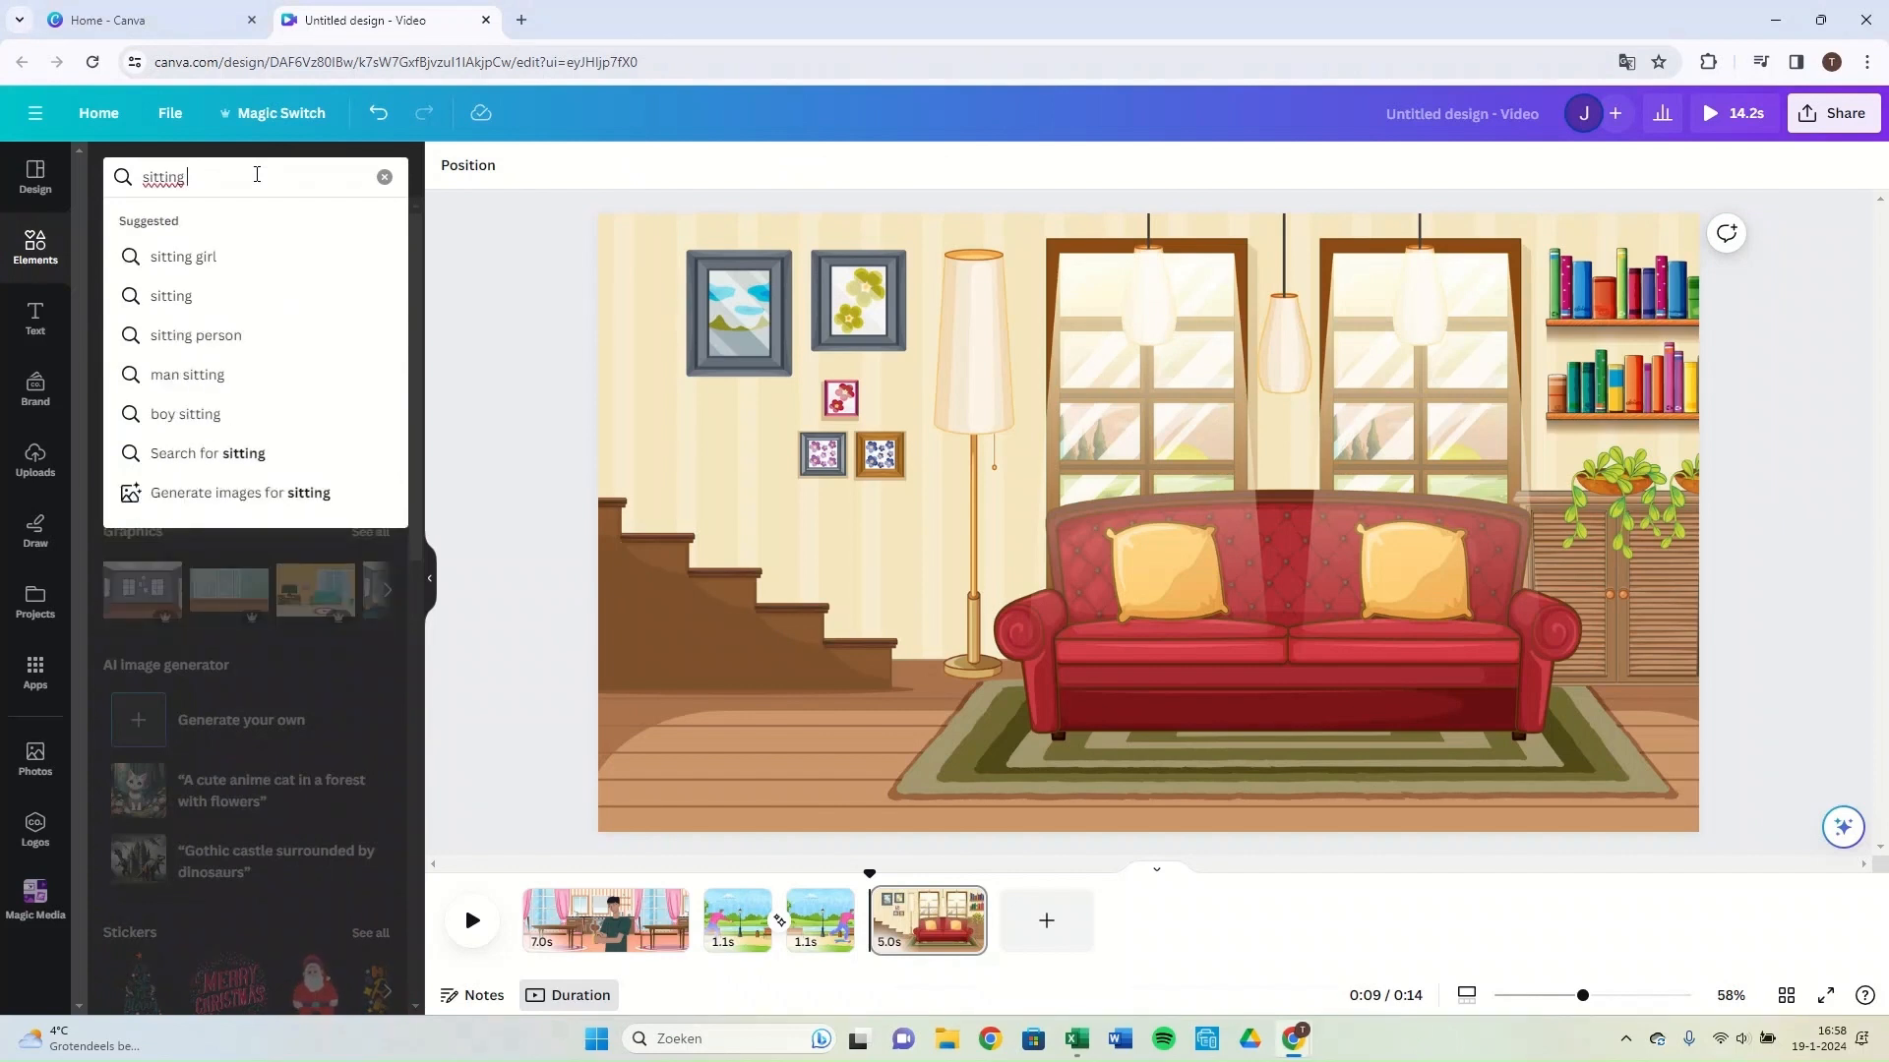
{"action": "key", "text": "Return"}
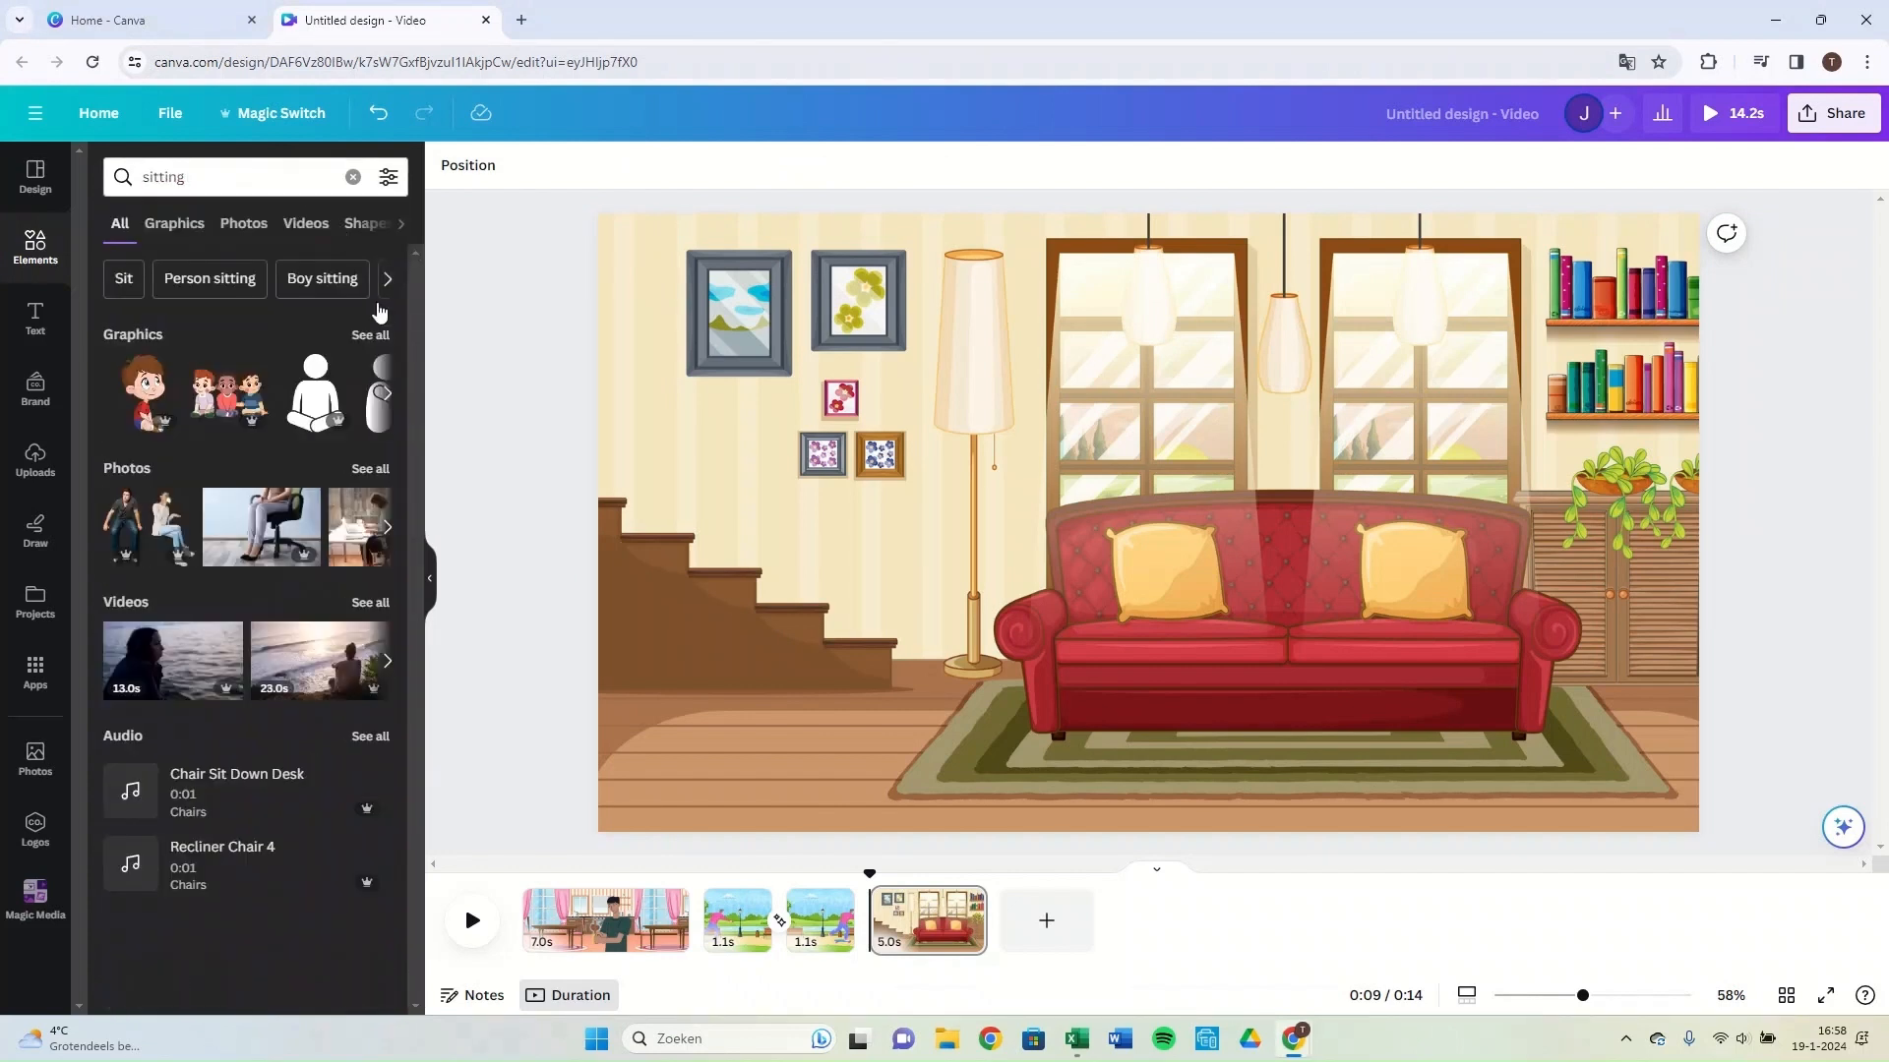
{"action": "left_click", "coordinate": [370, 335]}
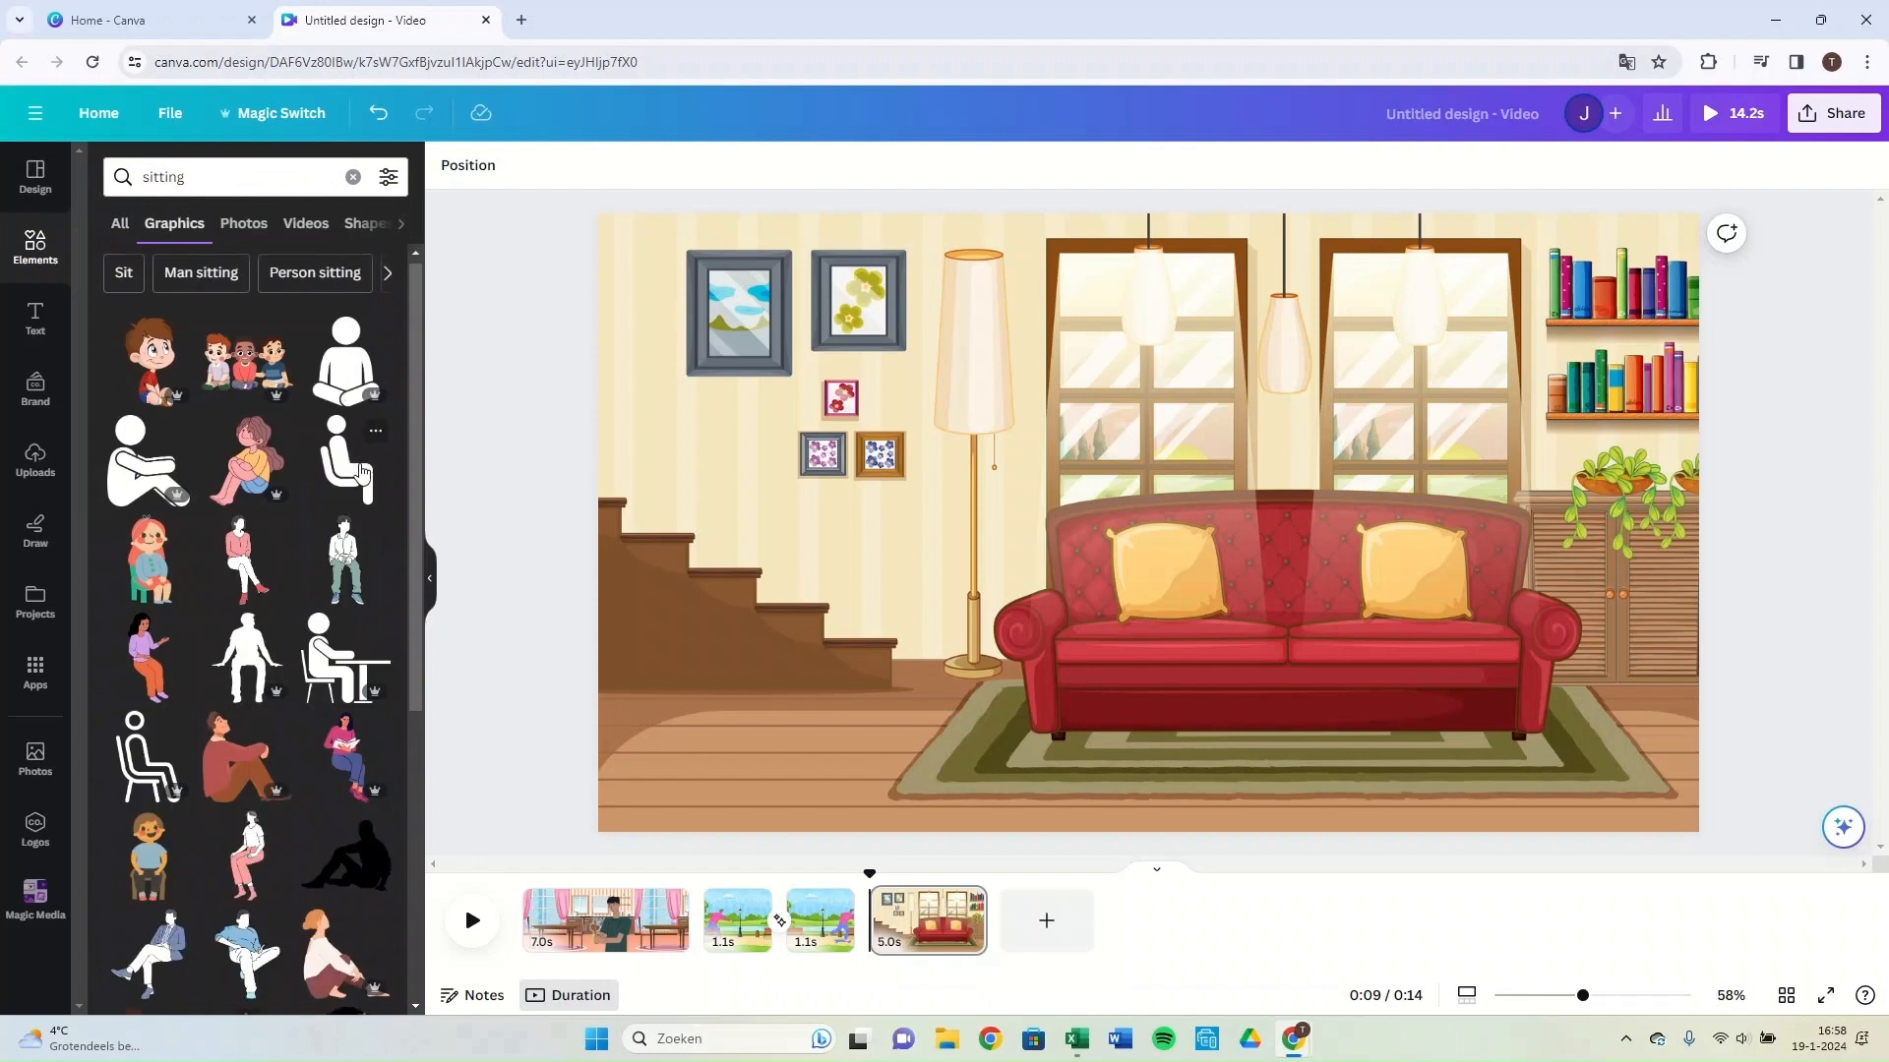
Add the woman in the pink sweater reading a book, enlarge her, and seat her on the left half of the sofa.
{"action": "scroll", "coordinate": [380, 465], "scroll_direction": "down", "scroll_amount": 1}
{"action": "scroll", "coordinate": [380, 466], "scroll_direction": "down", "scroll_amount": 1}
{"action": "scroll", "coordinate": [377, 482], "scroll_direction": "down", "scroll_amount": 1}
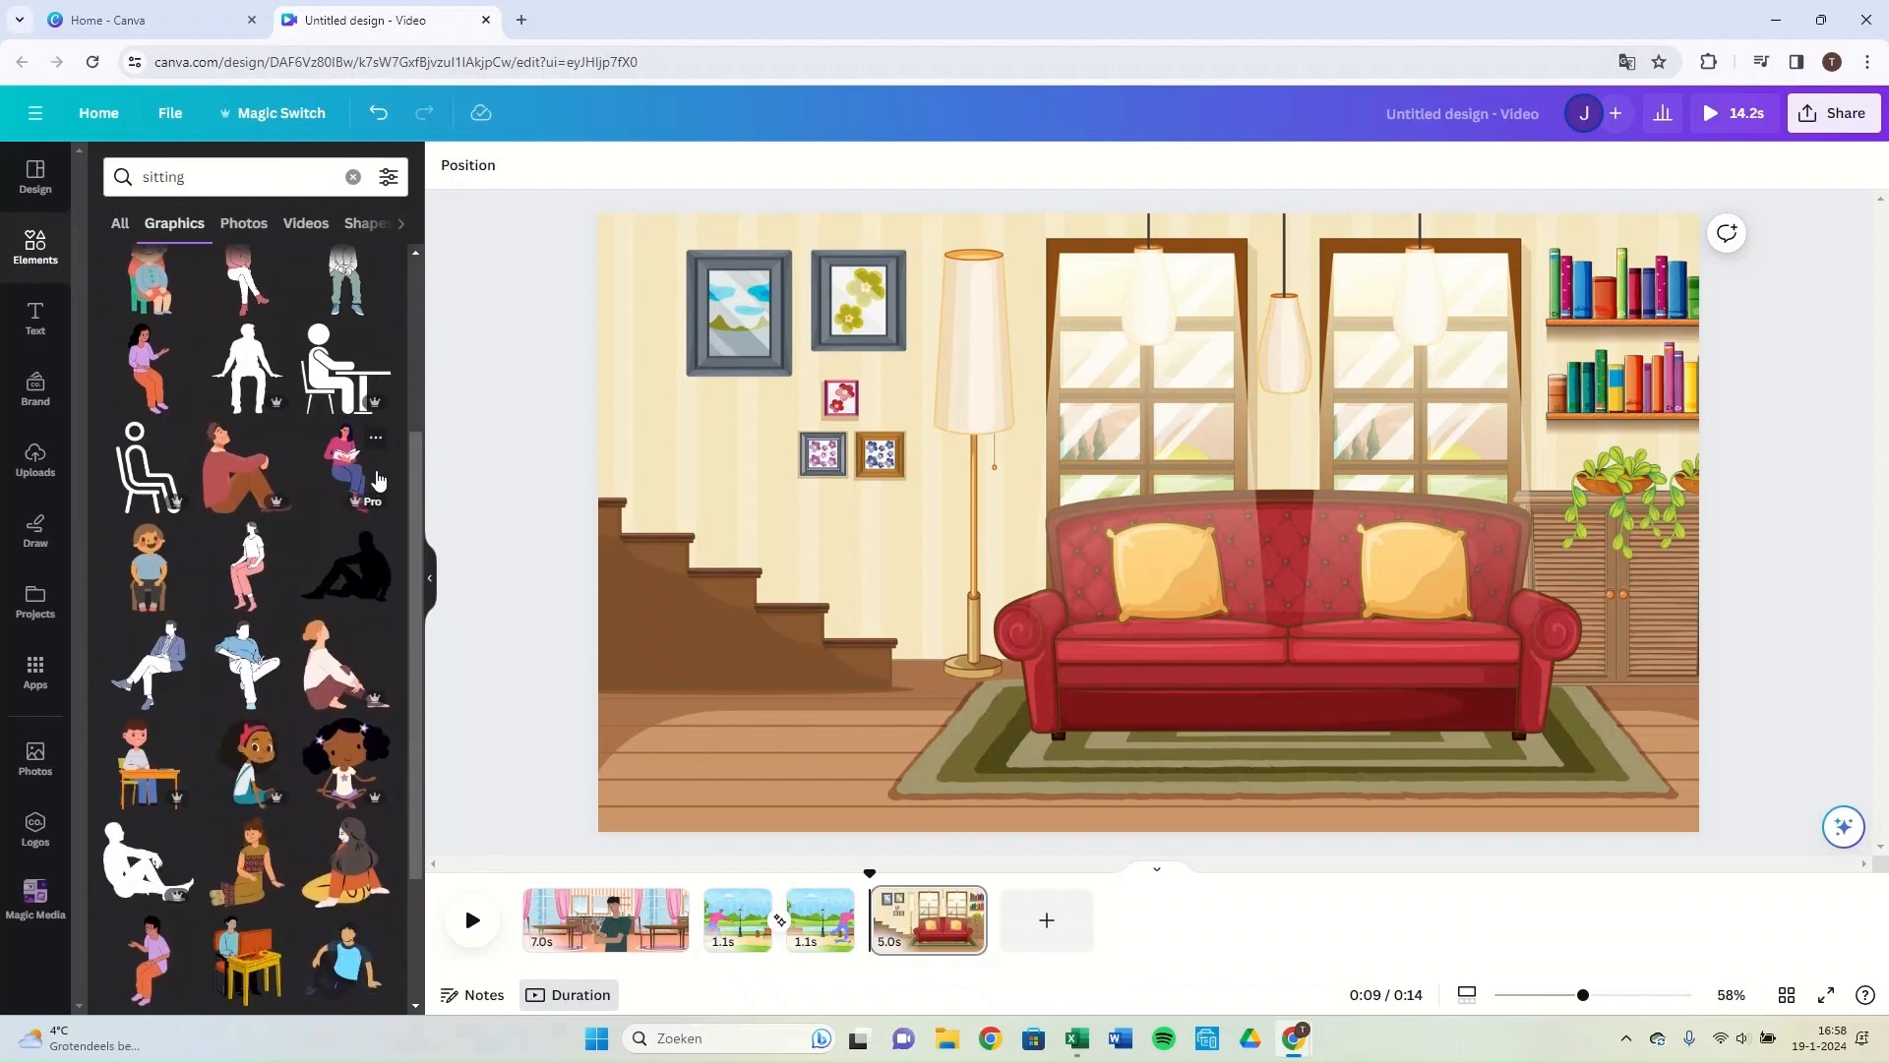
{"action": "left_click", "coordinate": [381, 499]}
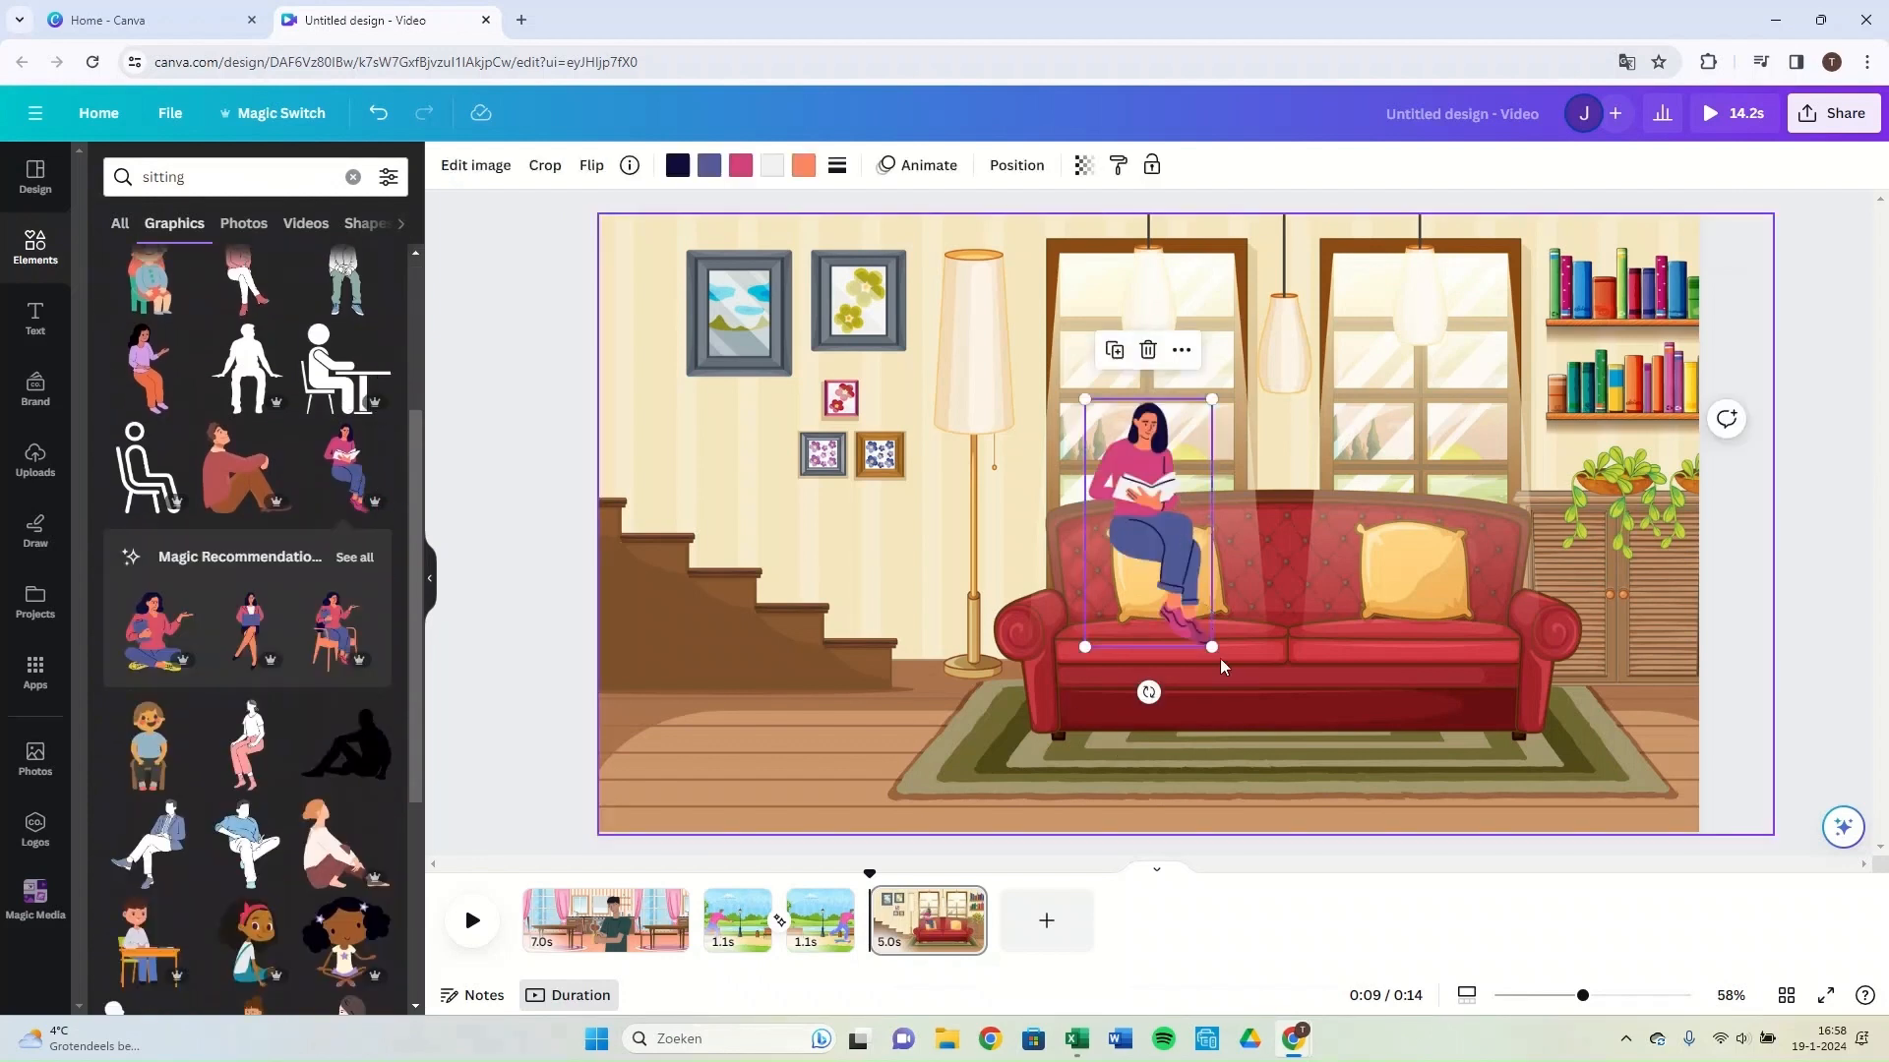
{"action": "mouse_move", "coordinate": [1198, 666]}
{"action": "left_mouse_down"}
{"action": "mouse_move", "coordinate": [1269, 804]}
{"action": "mouse_move", "coordinate": [1123, 655]}
{"action": "mouse_move", "coordinate": [1163, 665]}
{"action": "left_mouse_up"}
{"action": "left_click", "coordinate": [795, 664]}
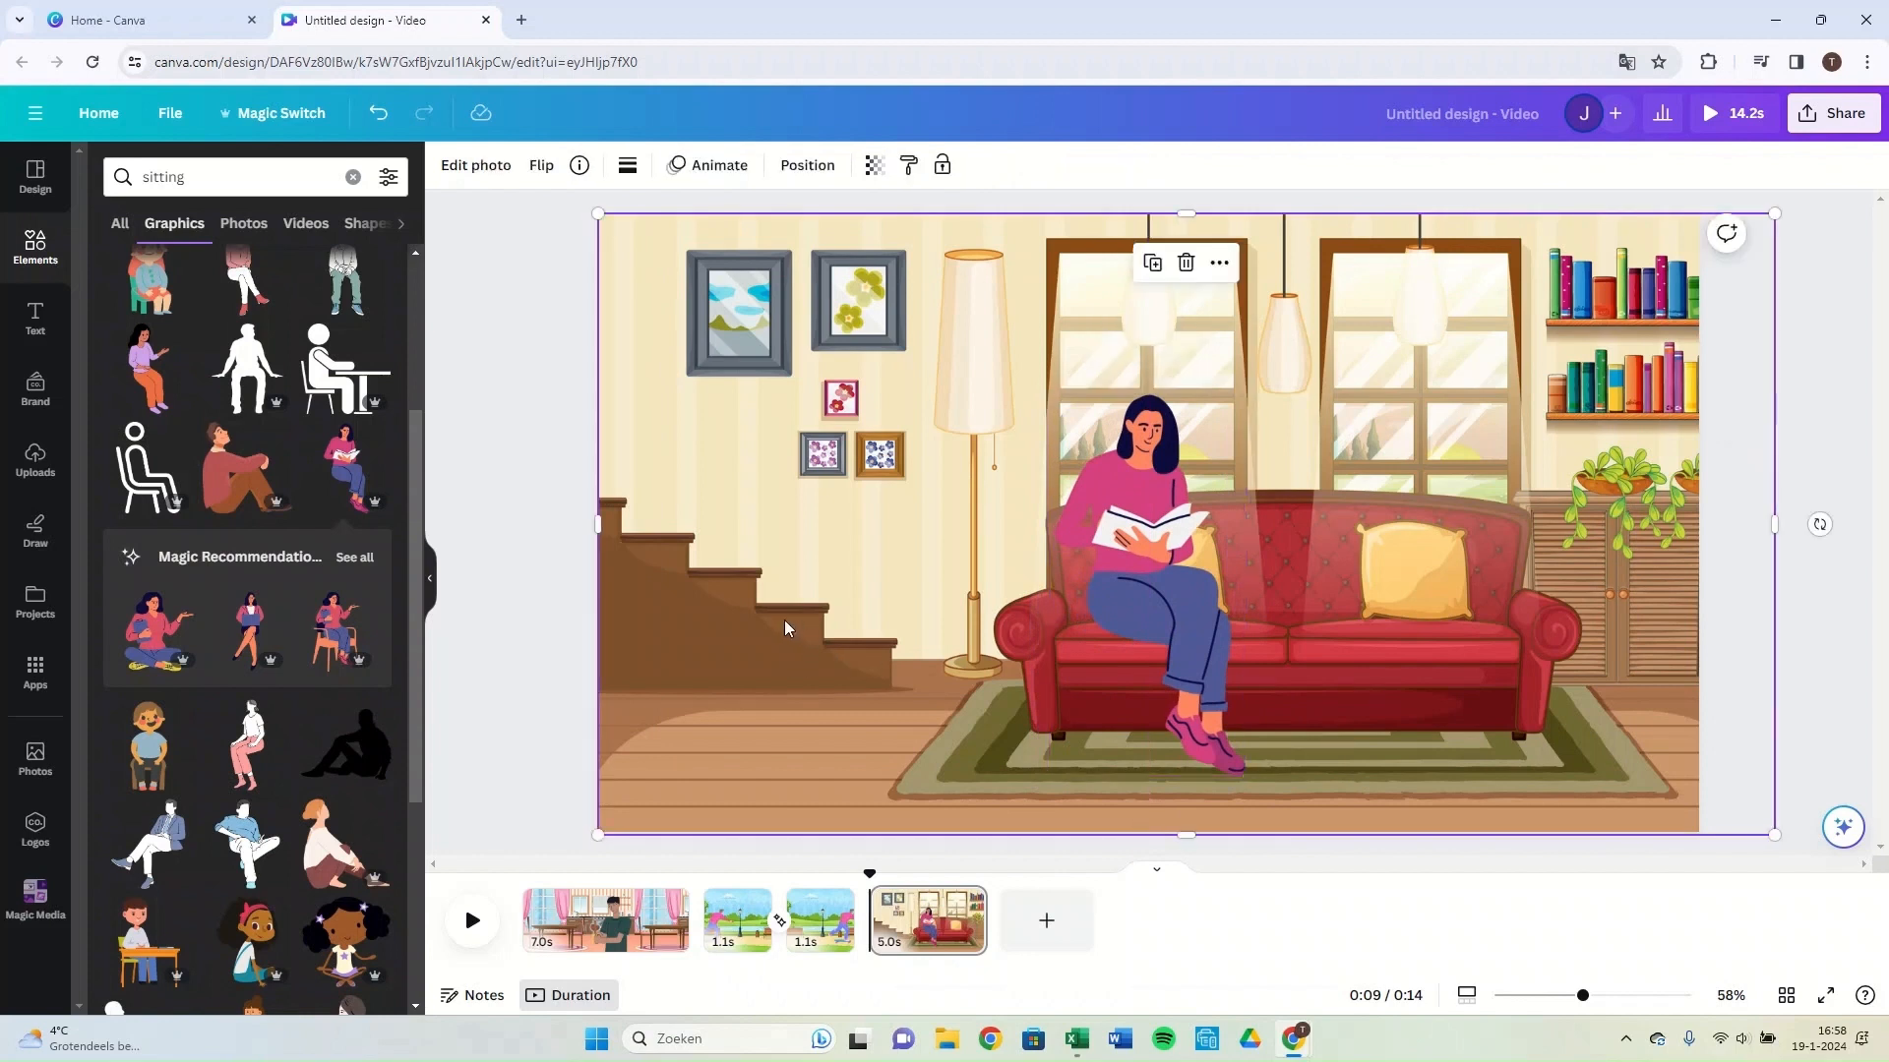
Search the graphics for "dog" and filter the results to animated ones.
{"action": "left_click", "coordinate": [214, 169]}
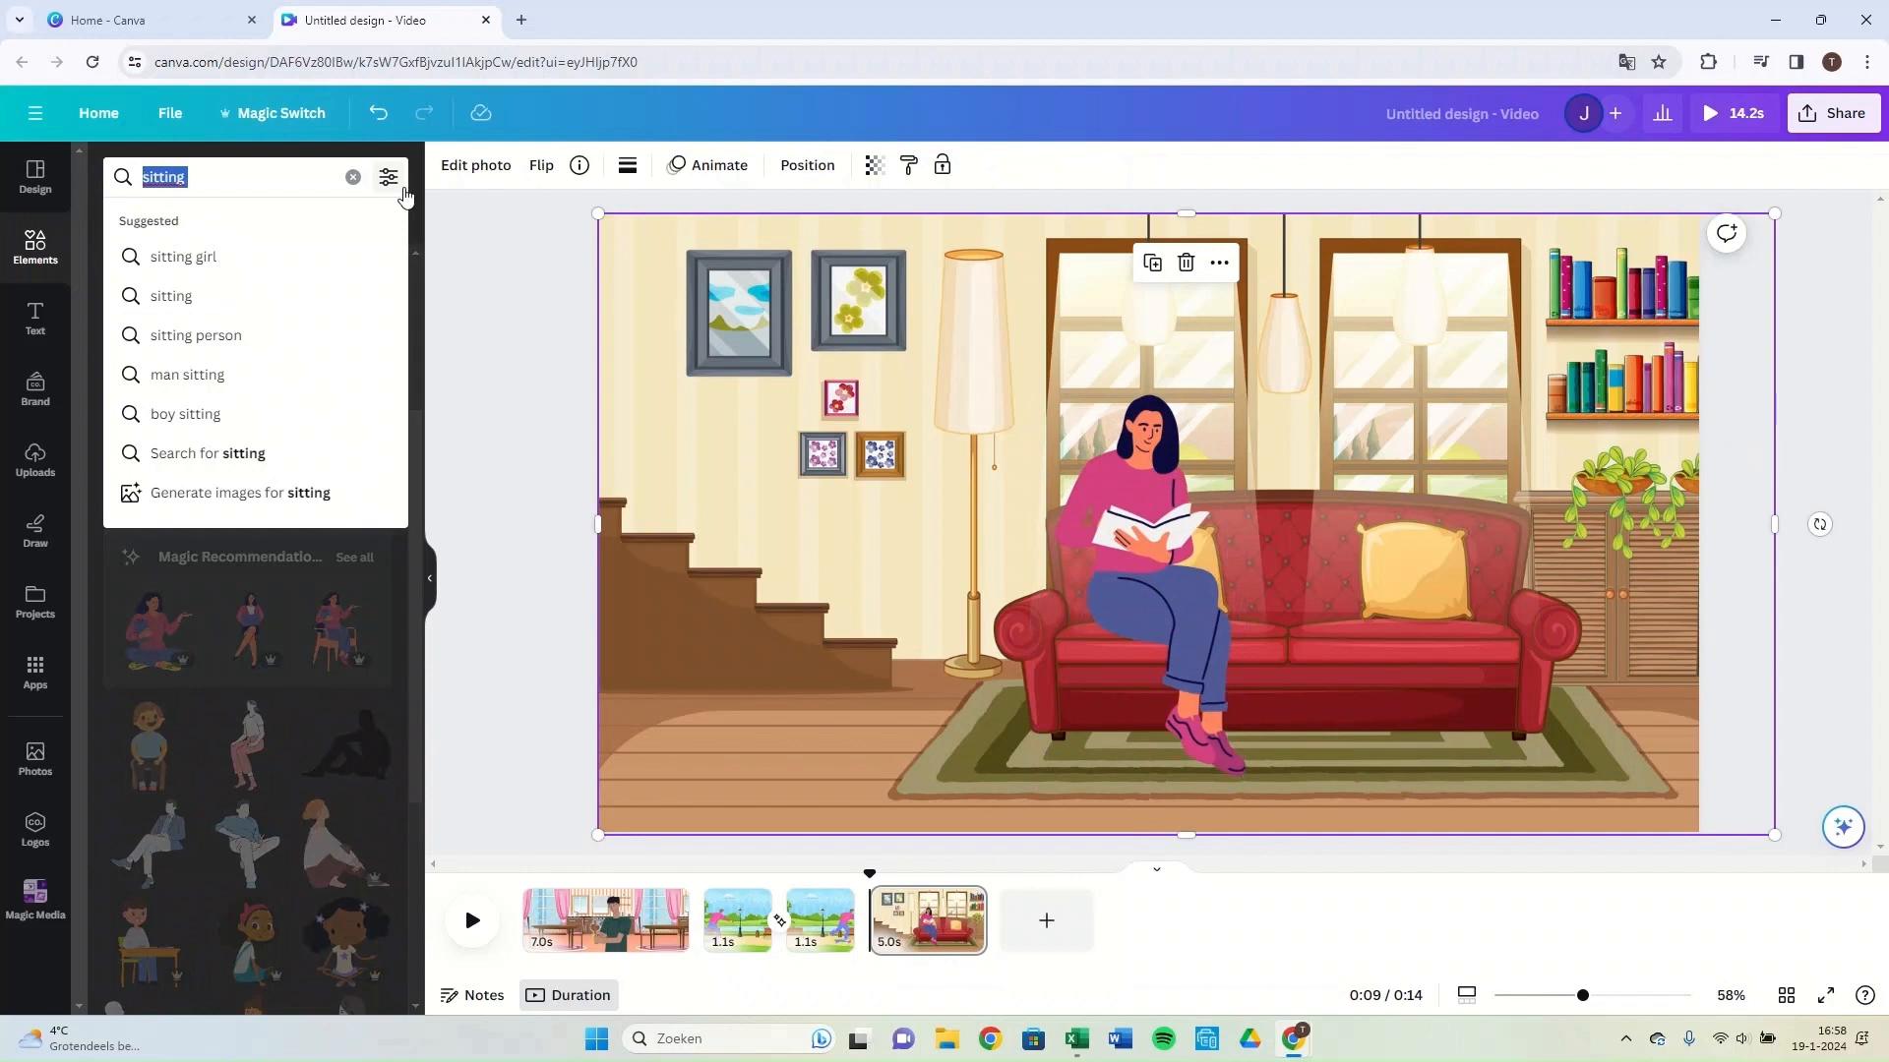
{"action": "type", "text": "dog"}
{"action": "key", "text": "Return"}
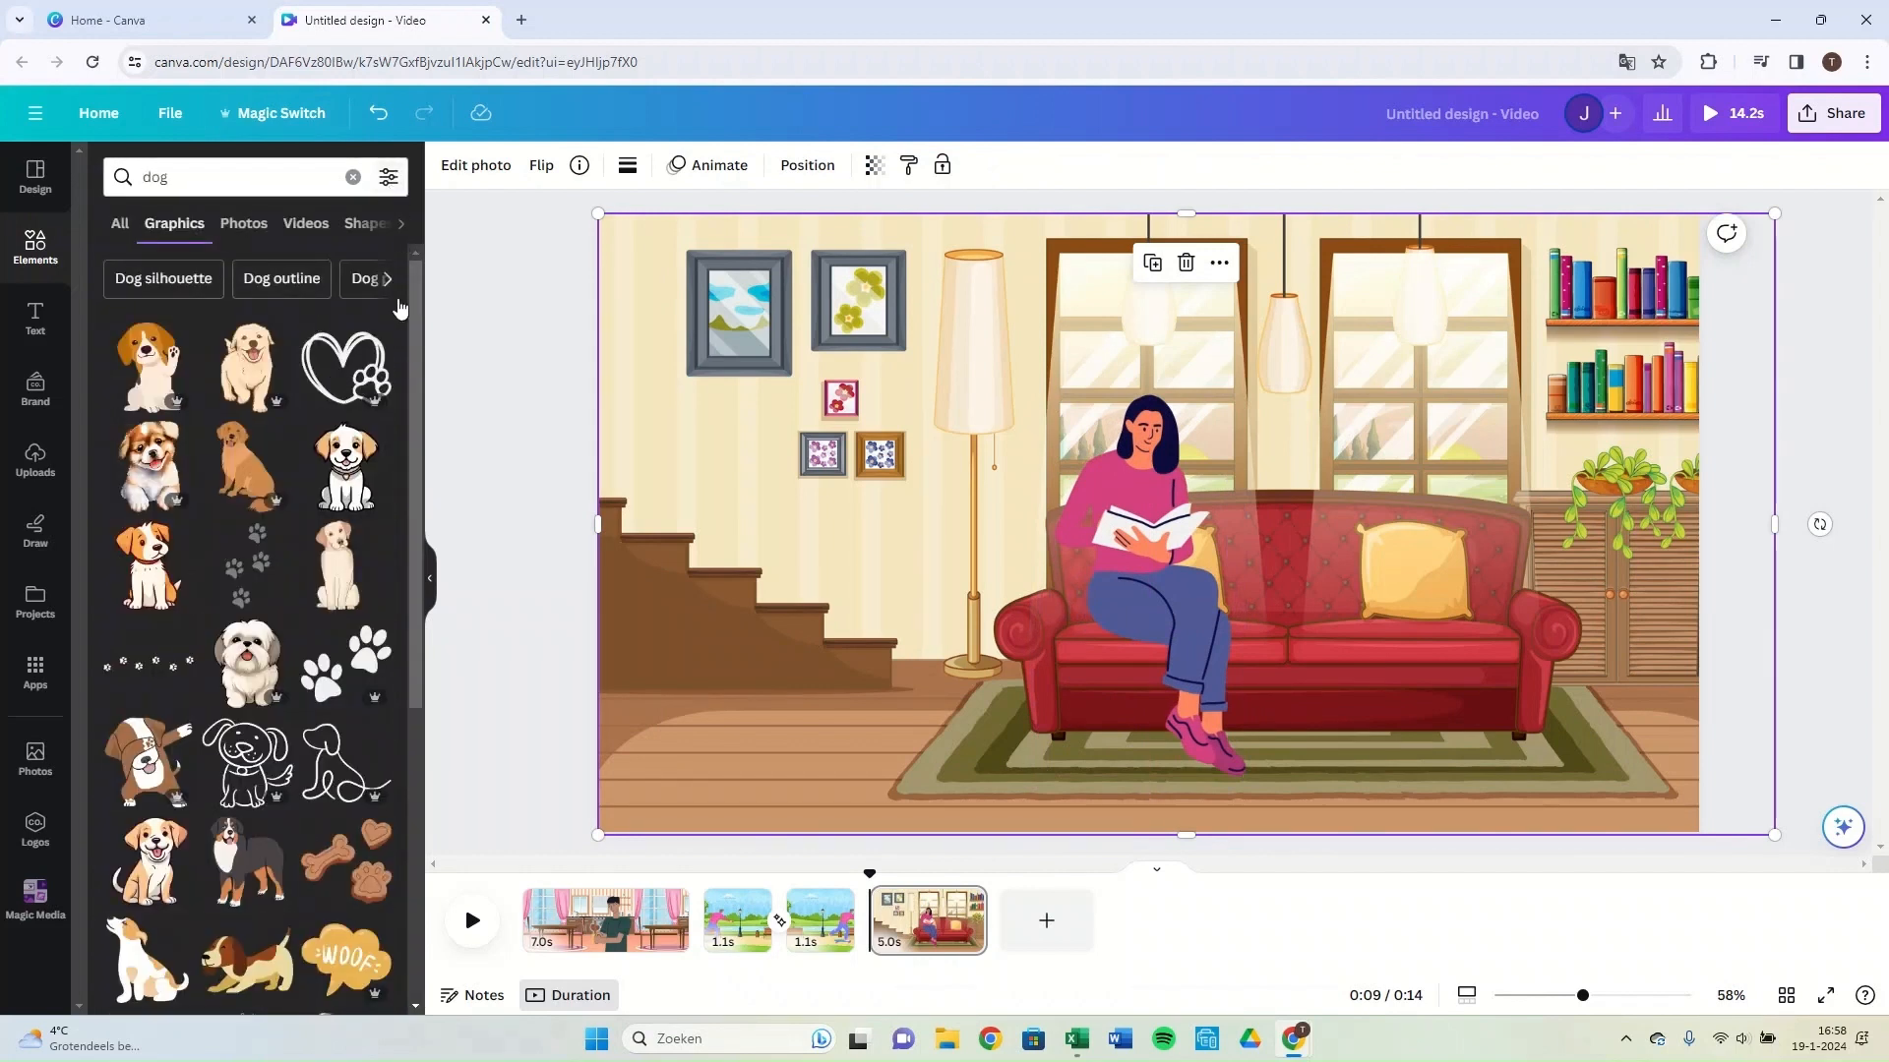
{"action": "scroll", "coordinate": [356, 320], "scroll_direction": "down", "scroll_amount": 3}
{"action": "scroll", "coordinate": [356, 320], "scroll_direction": "up", "scroll_amount": 1}
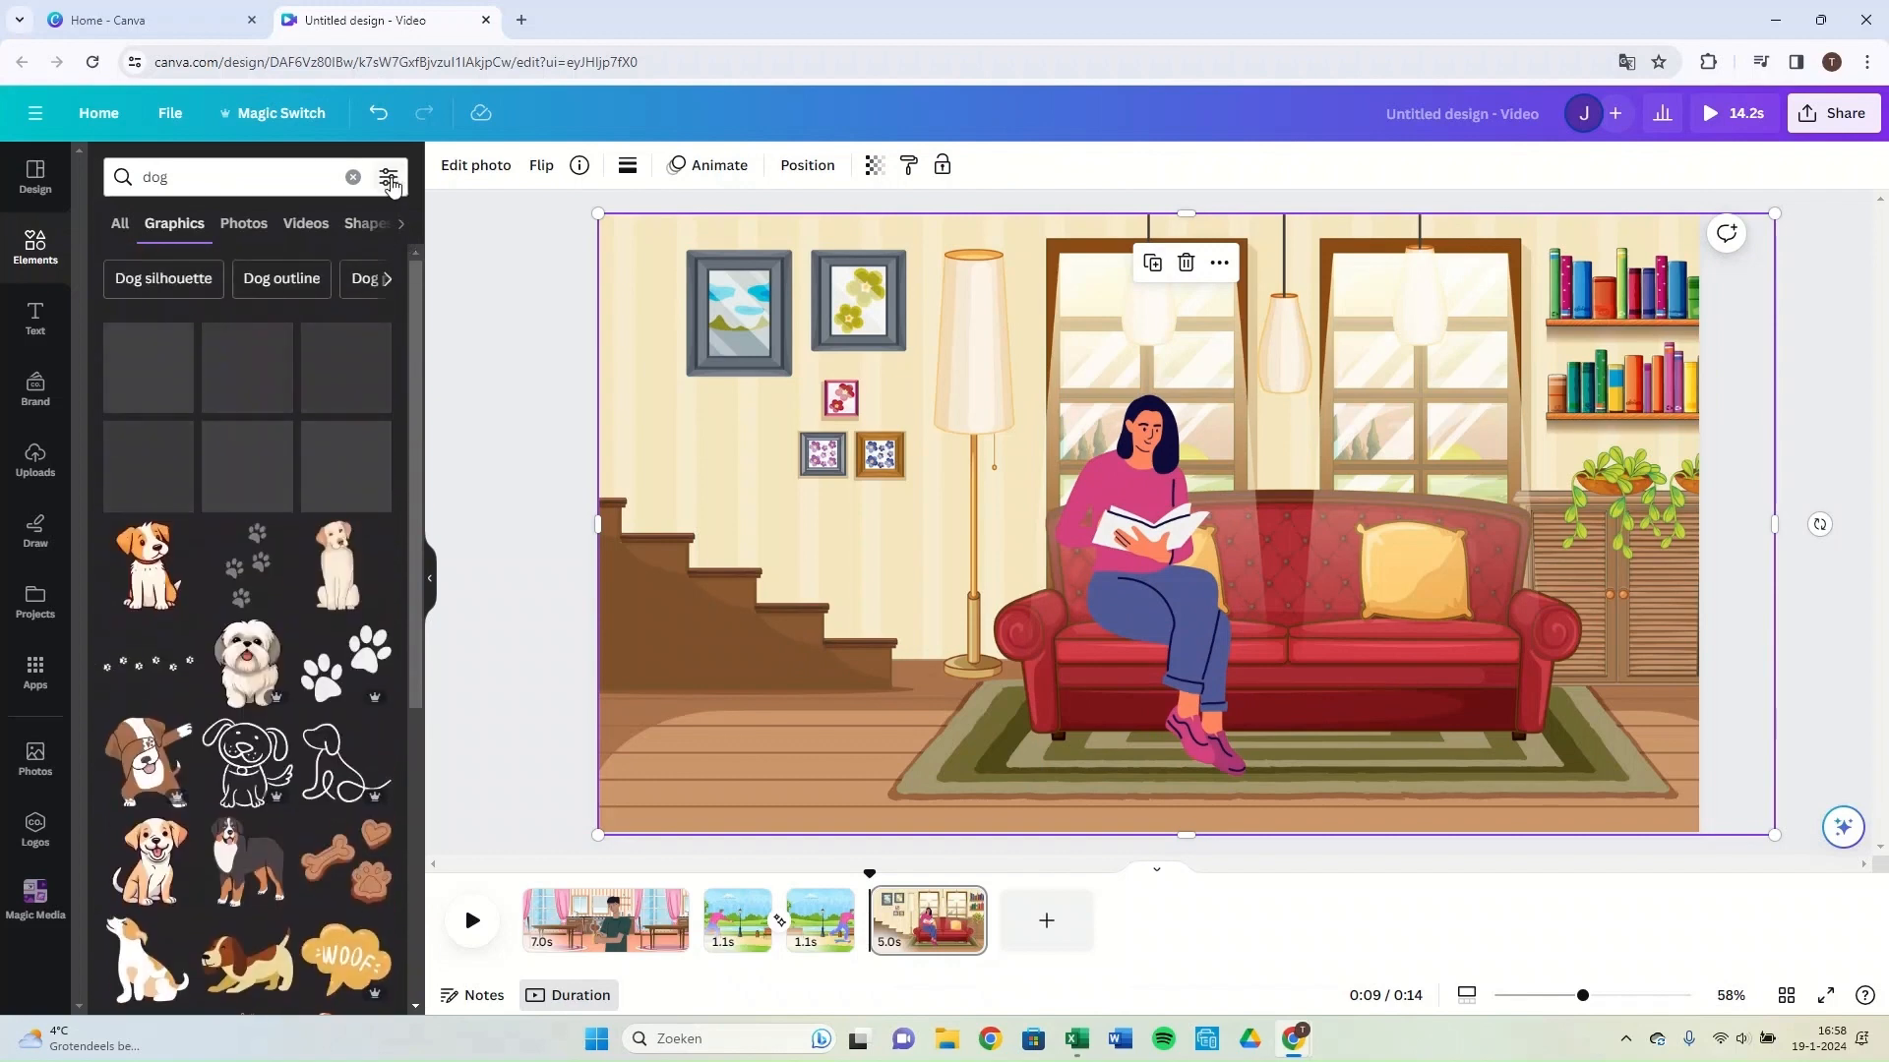
{"action": "left_click", "coordinate": [388, 177]}
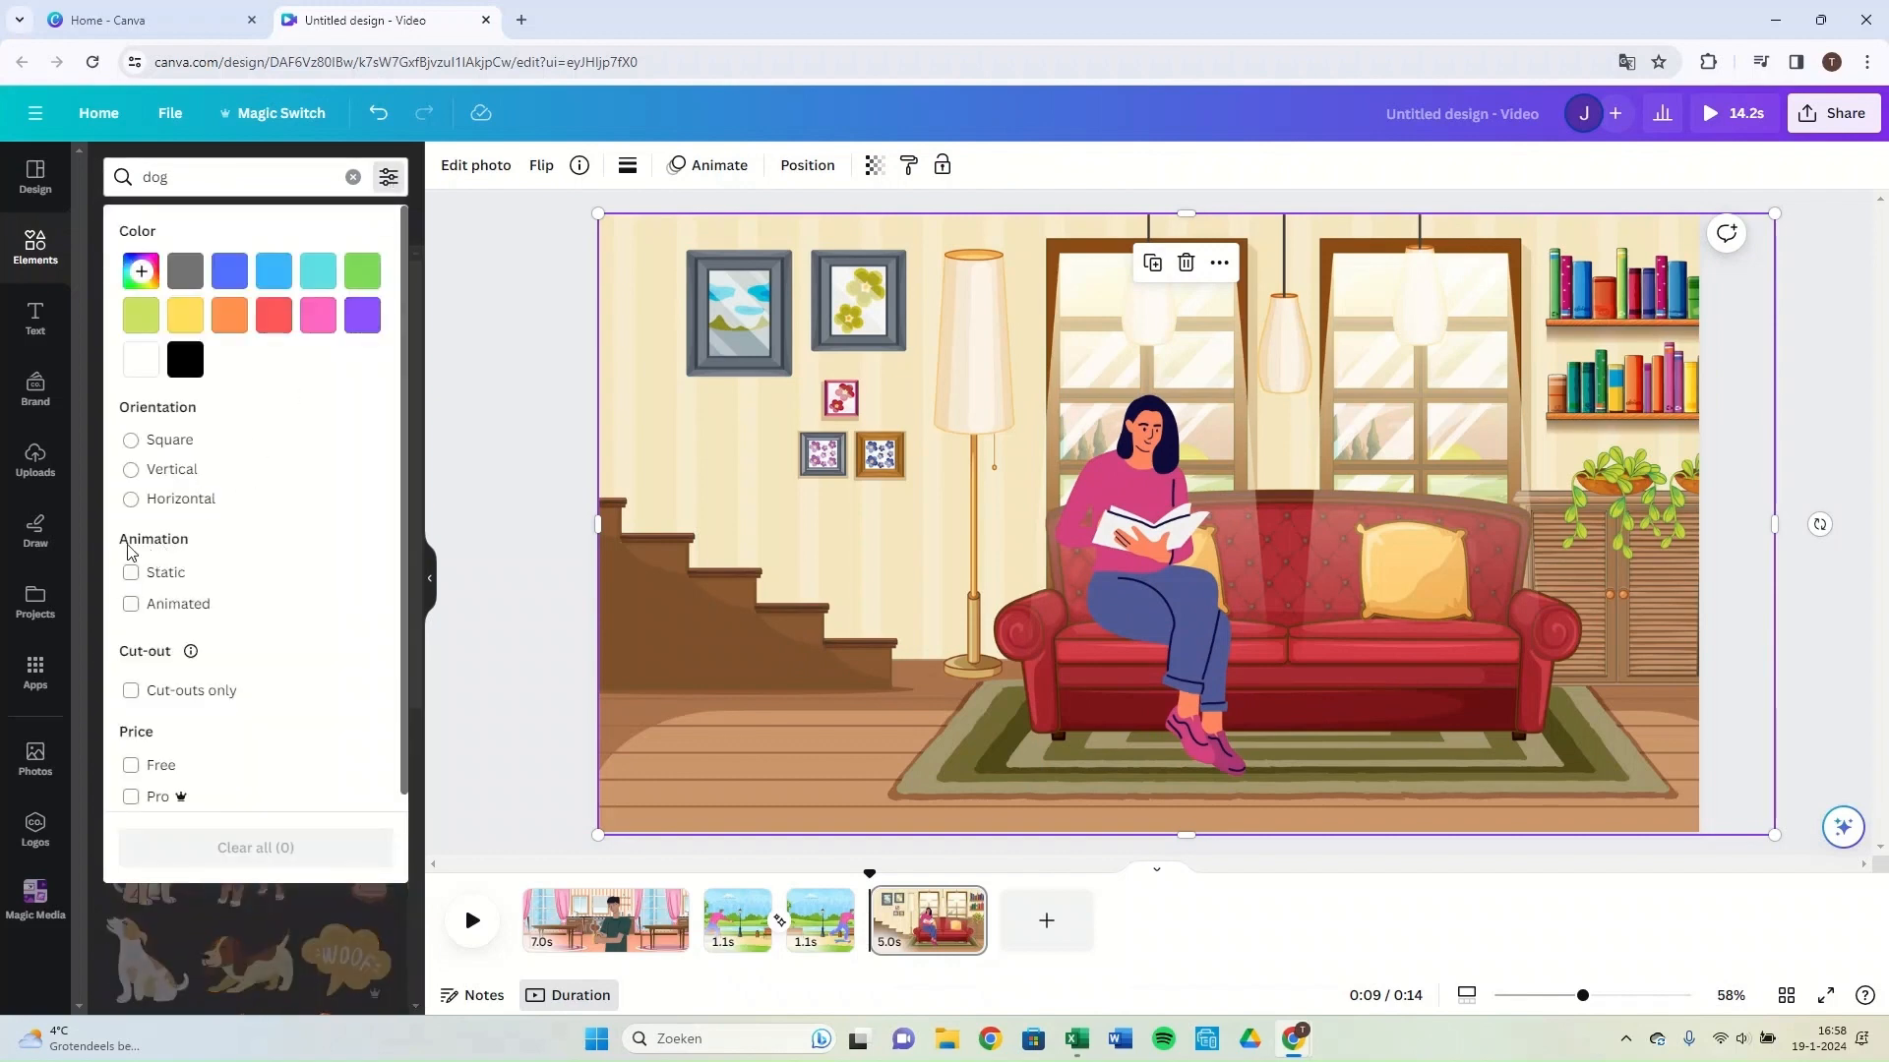
{"action": "left_click", "coordinate": [143, 600]}
{"action": "left_click", "coordinate": [494, 690]}
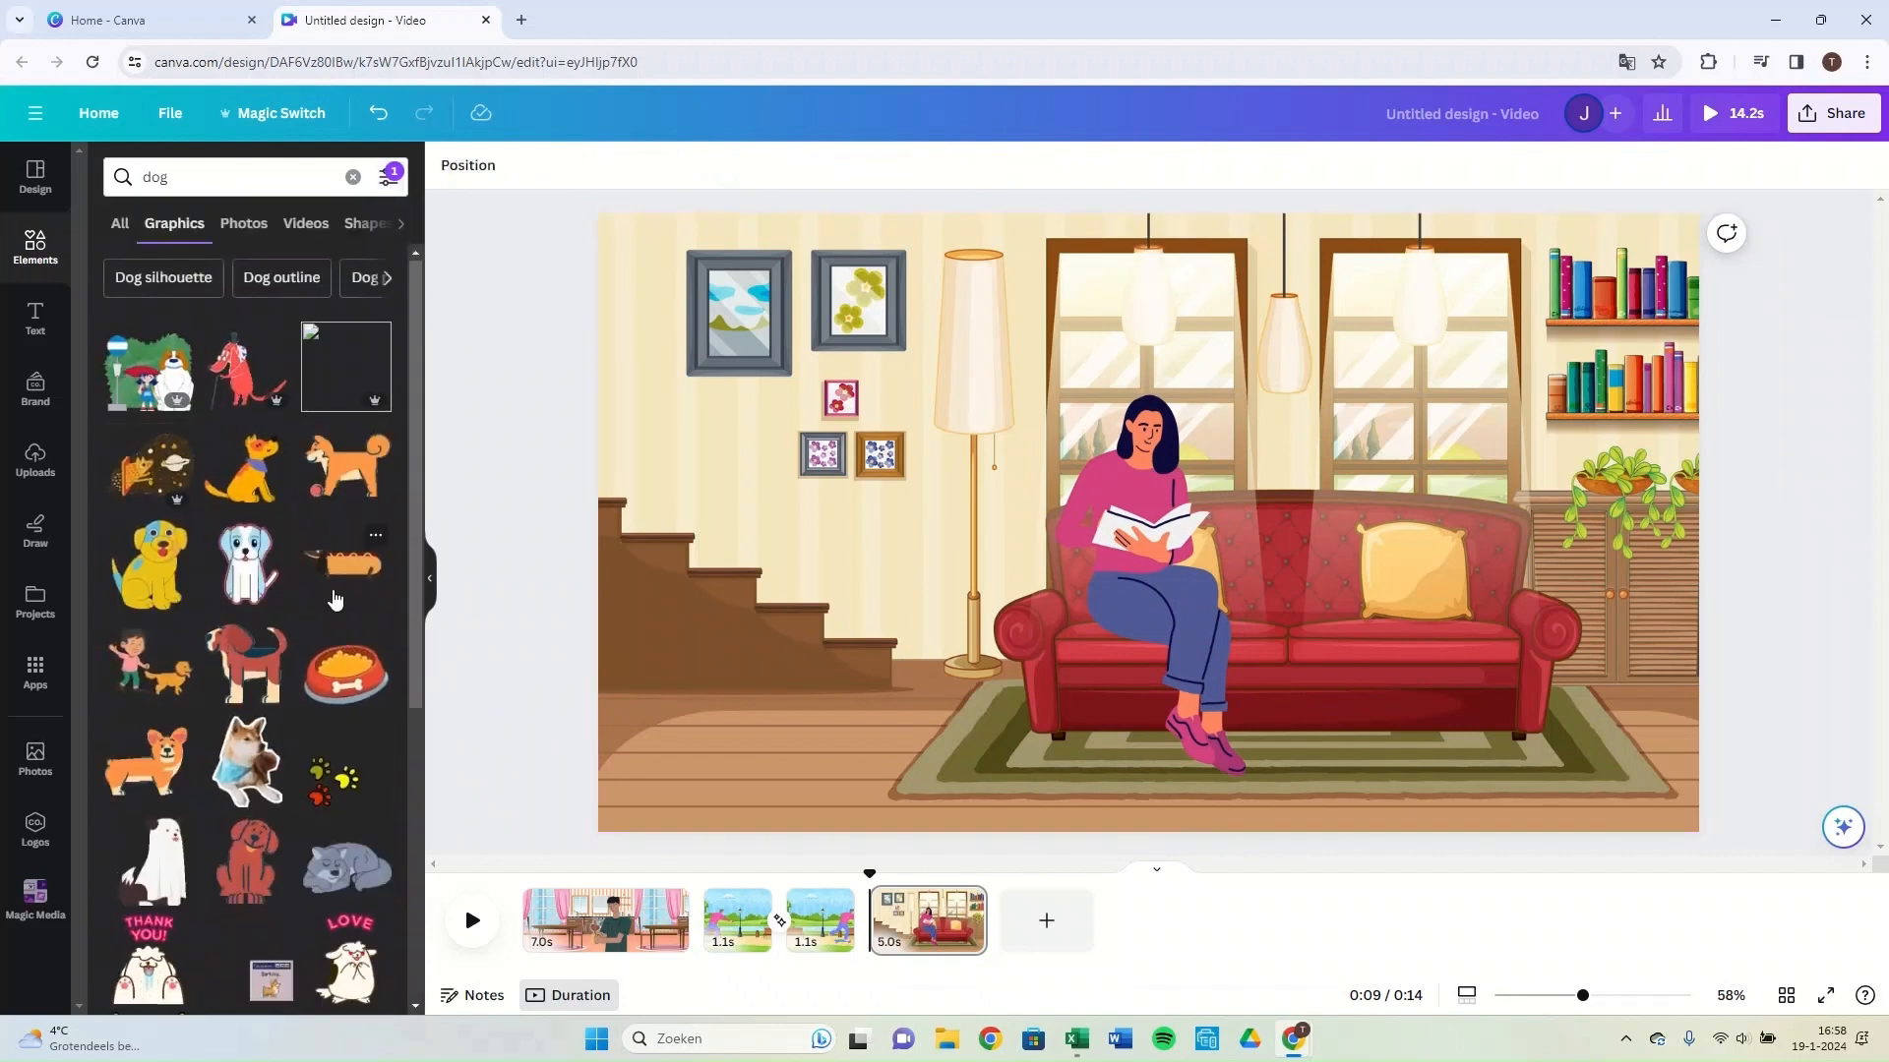
Add the sitting white dog with the dark tail, shrink it, and place it on the floor beside the woman.
{"action": "scroll", "coordinate": [337, 615], "scroll_direction": "down", "scroll_amount": 1}
{"action": "scroll", "coordinate": [338, 617], "scroll_direction": "down", "scroll_amount": 1}
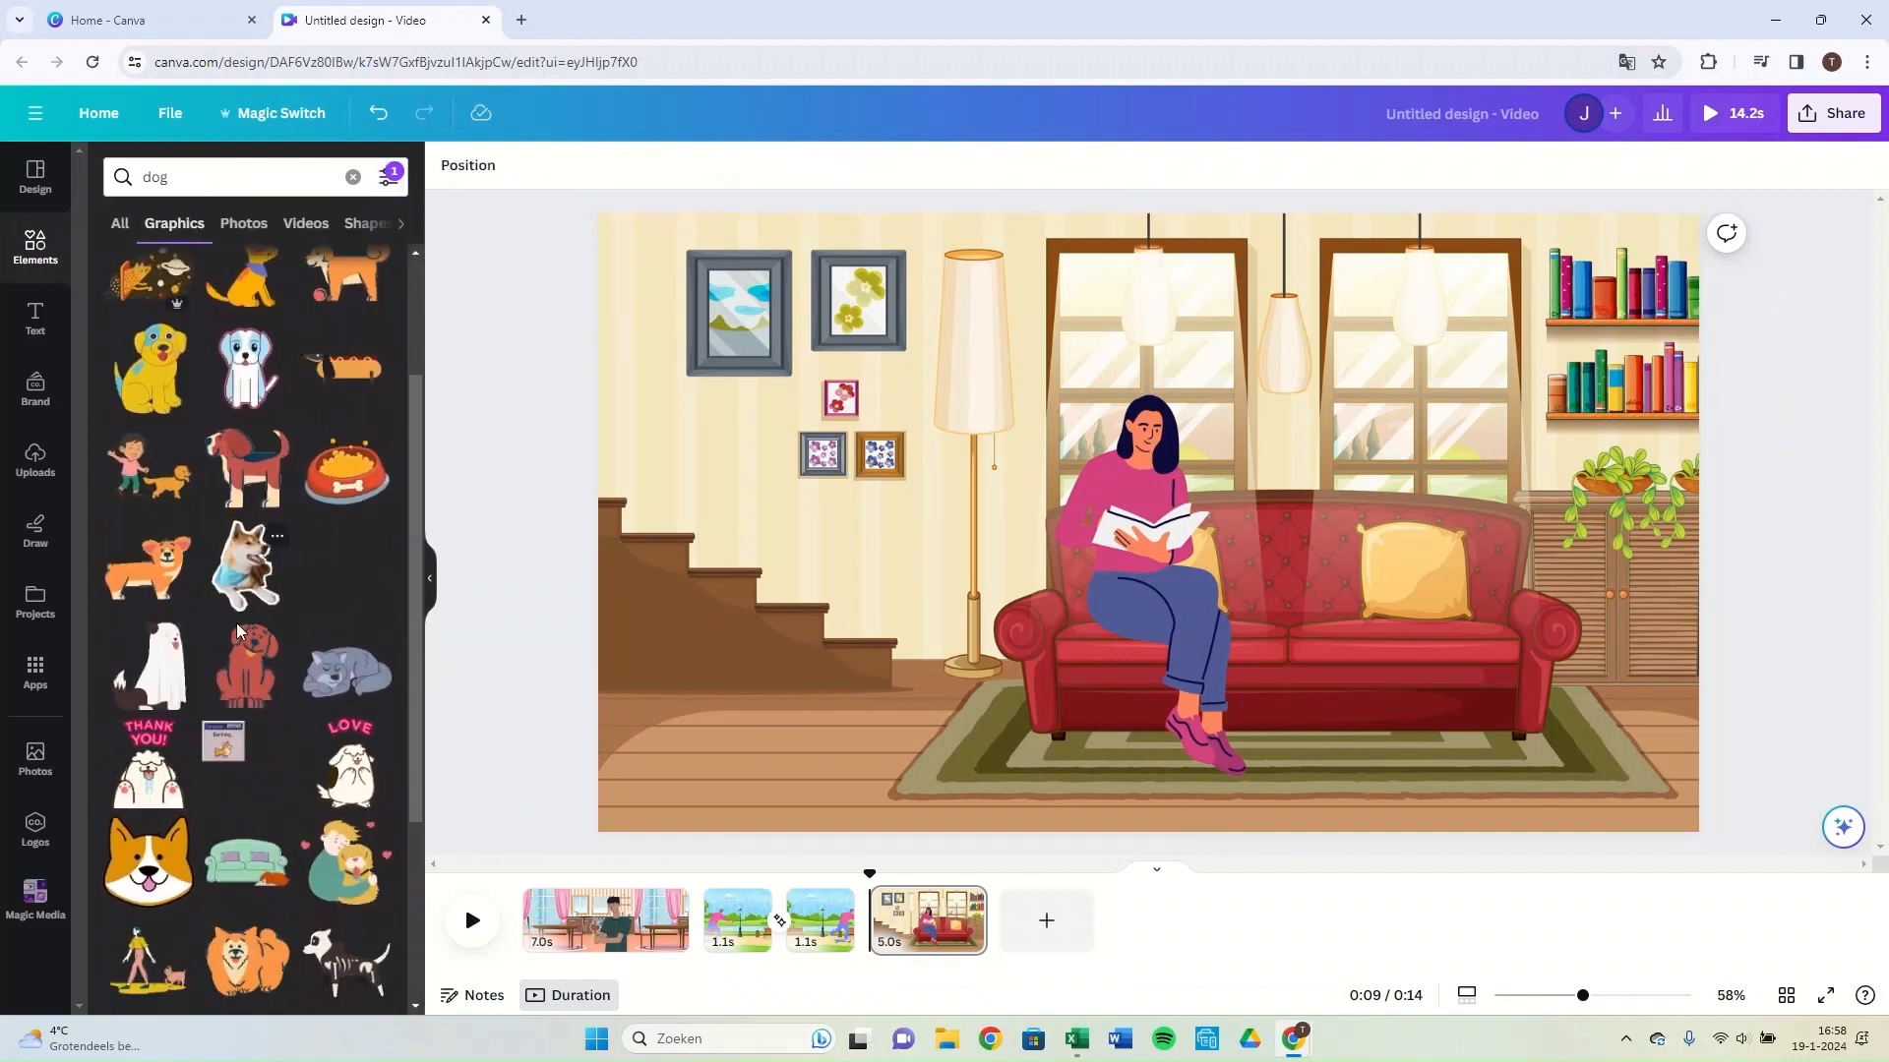
{"action": "left_click", "coordinate": [178, 667]}
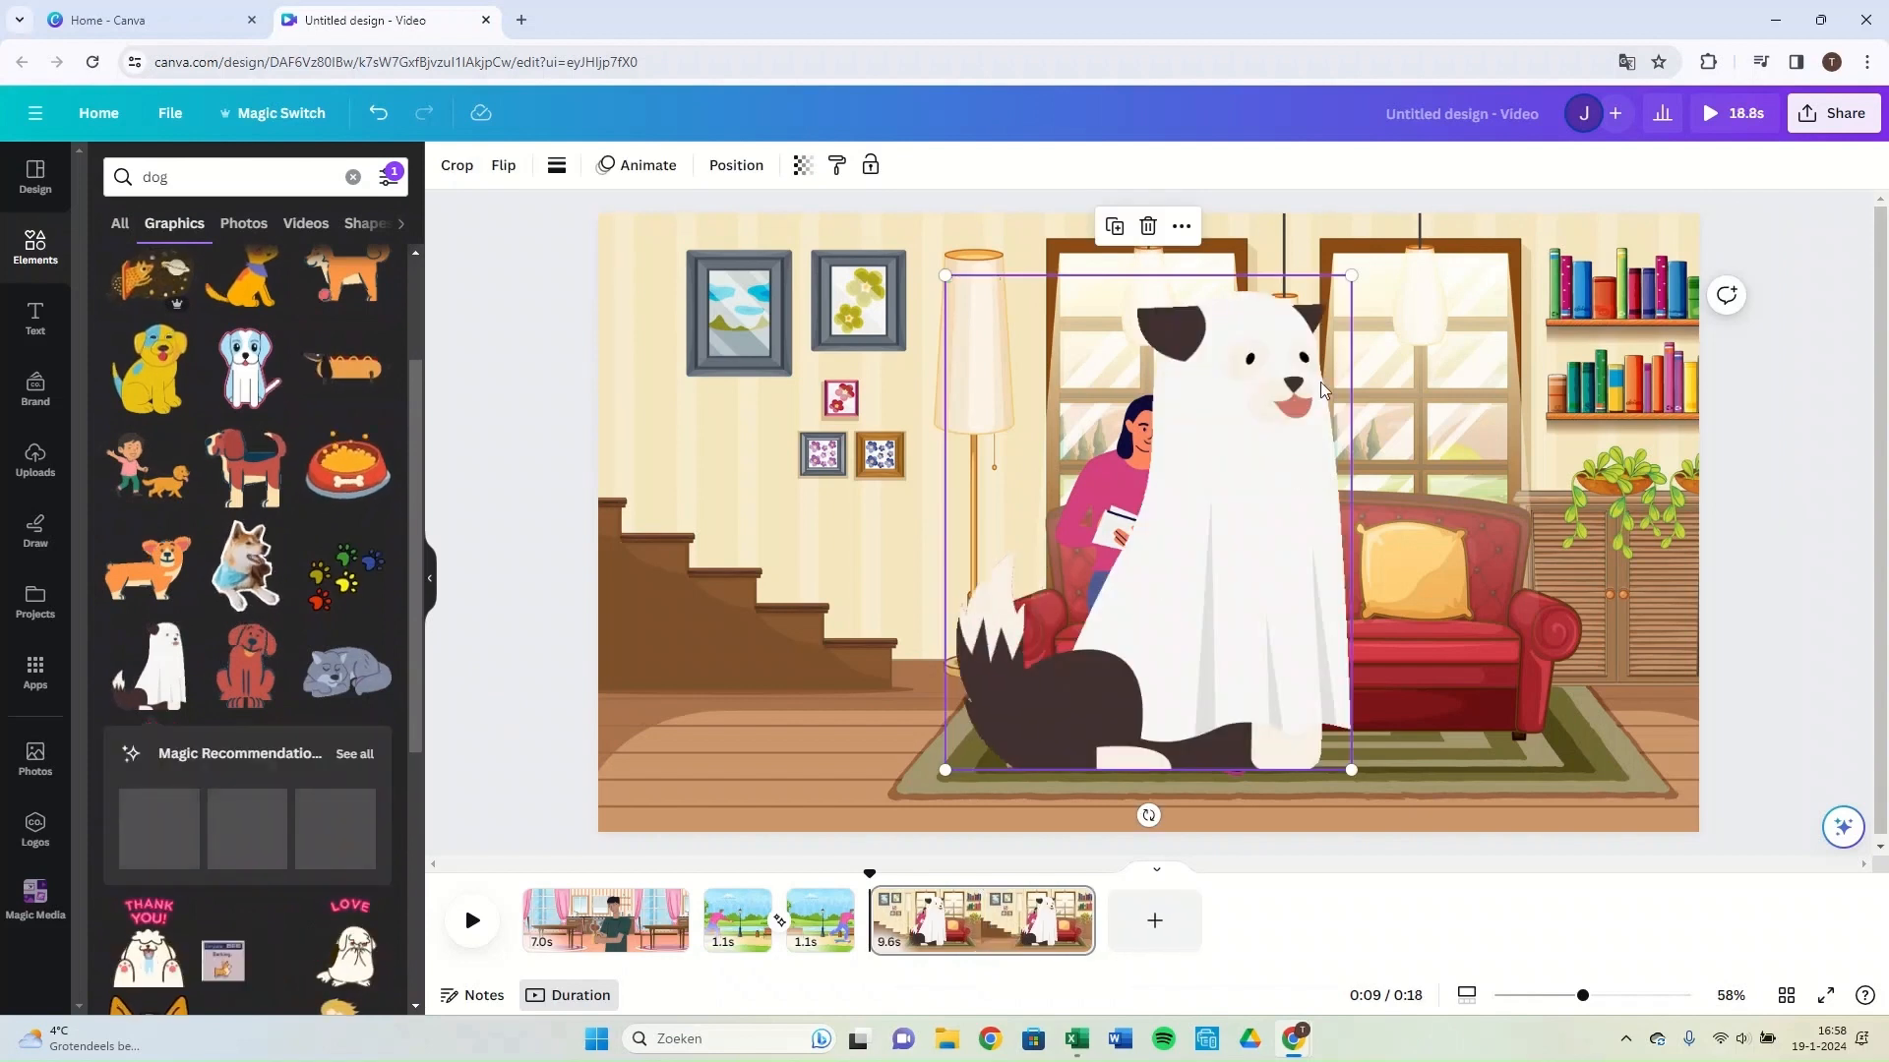
{"action": "left_click_drag", "start_coordinate": [1352, 275], "coordinate": [1129, 546]}
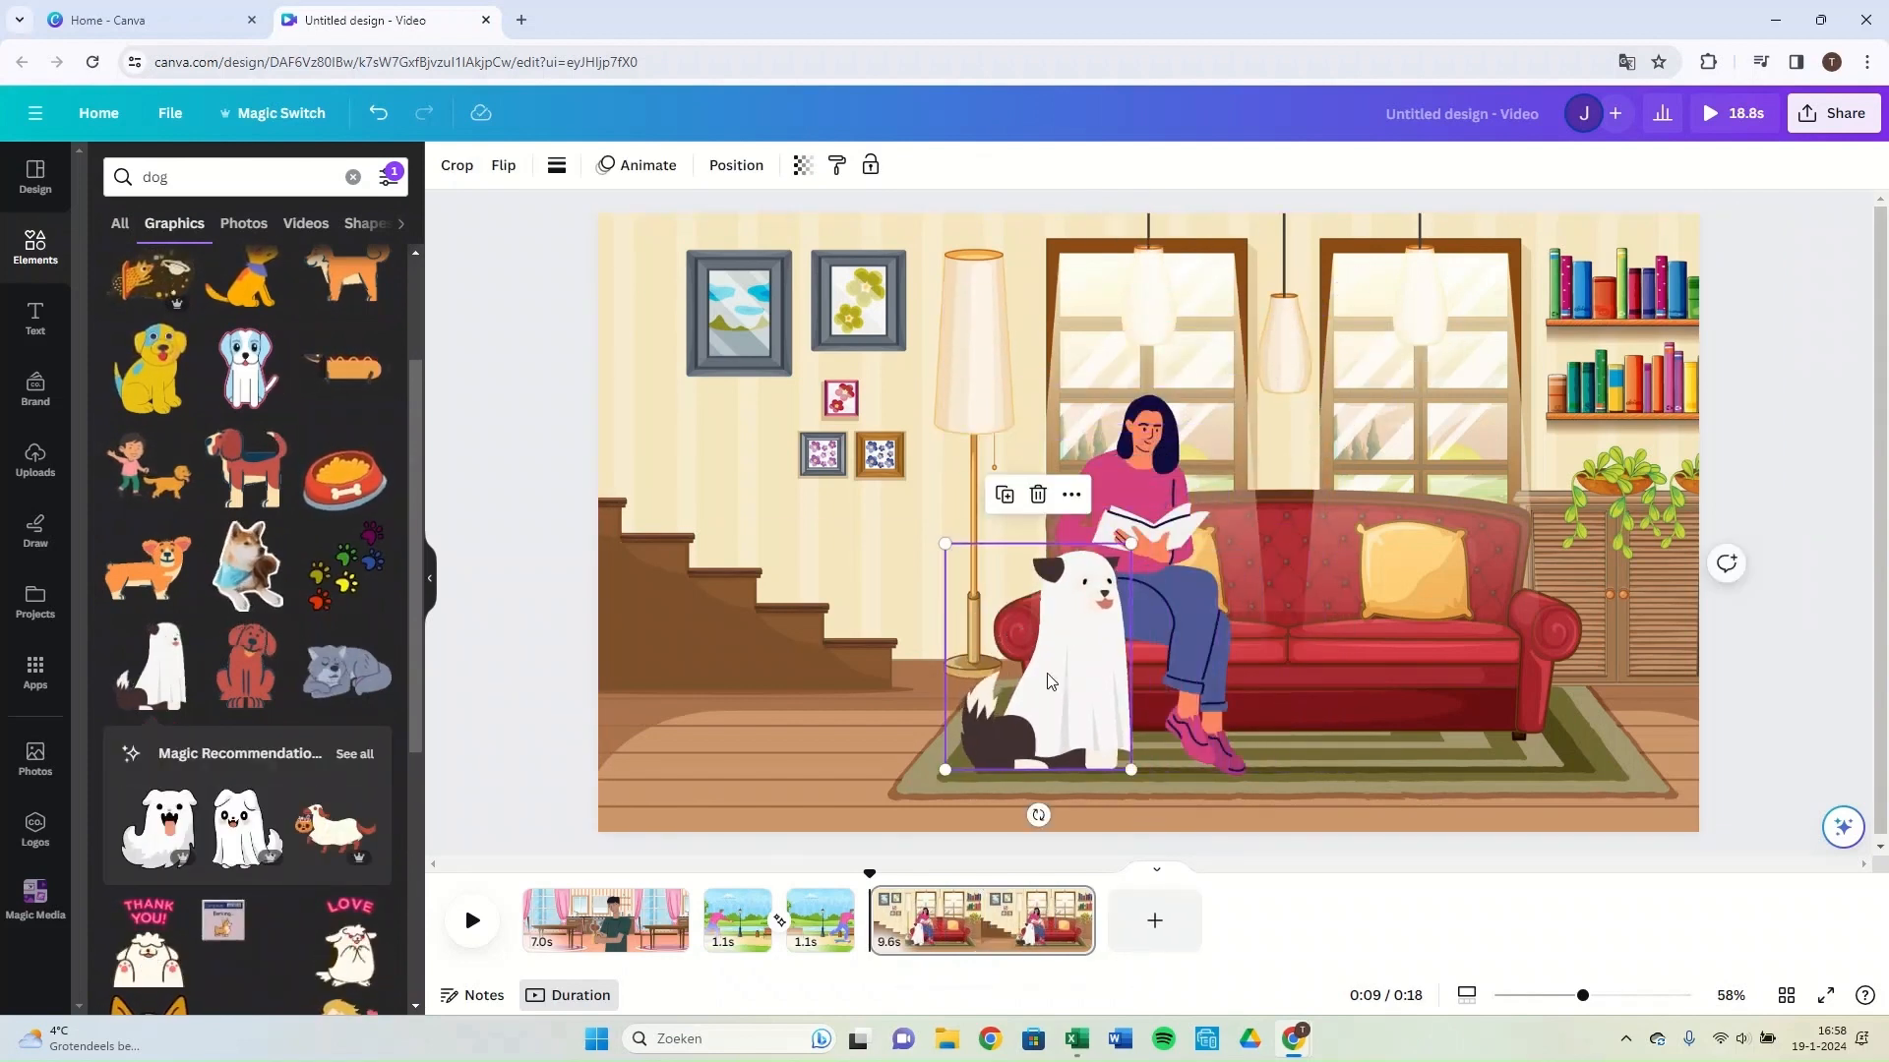
{"action": "left_click_drag", "start_coordinate": [1058, 667], "coordinate": [964, 680]}
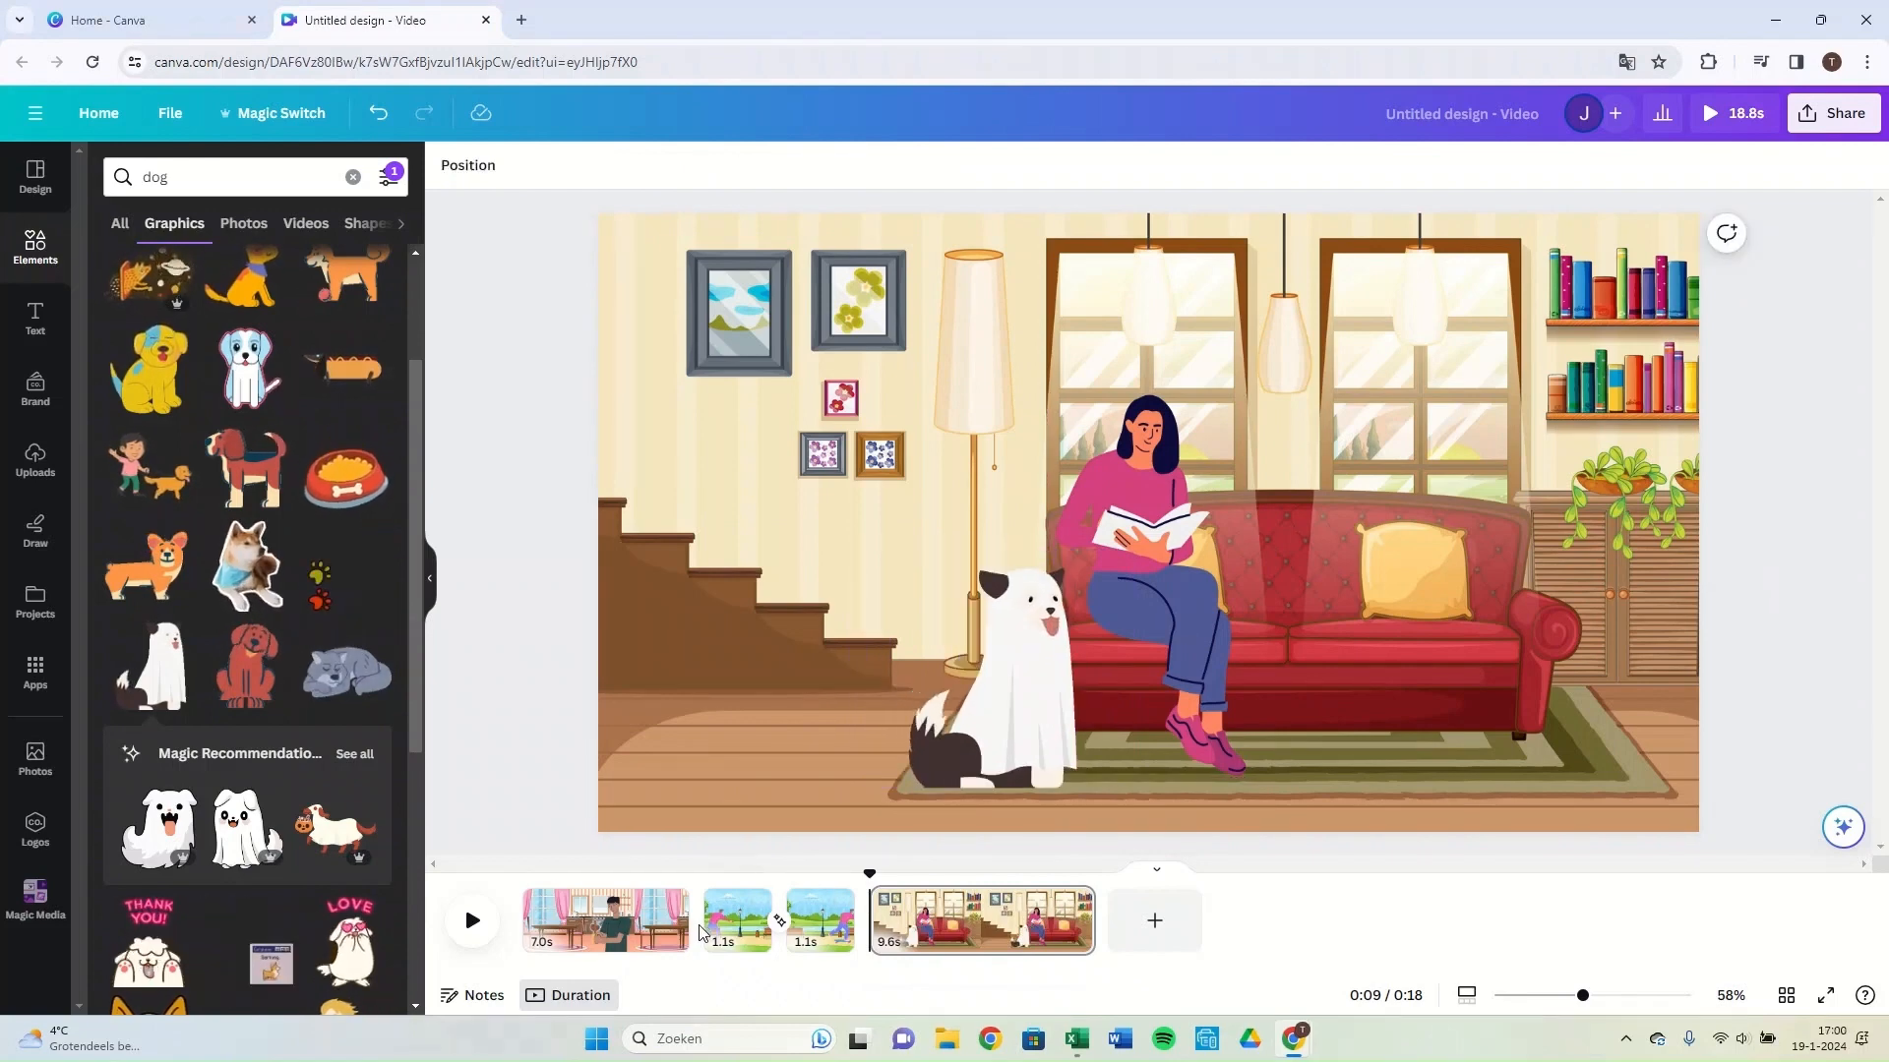
Apply a Slide transition between the kitchen page and the first park page.
{"action": "left_click", "coordinate": [701, 932]}
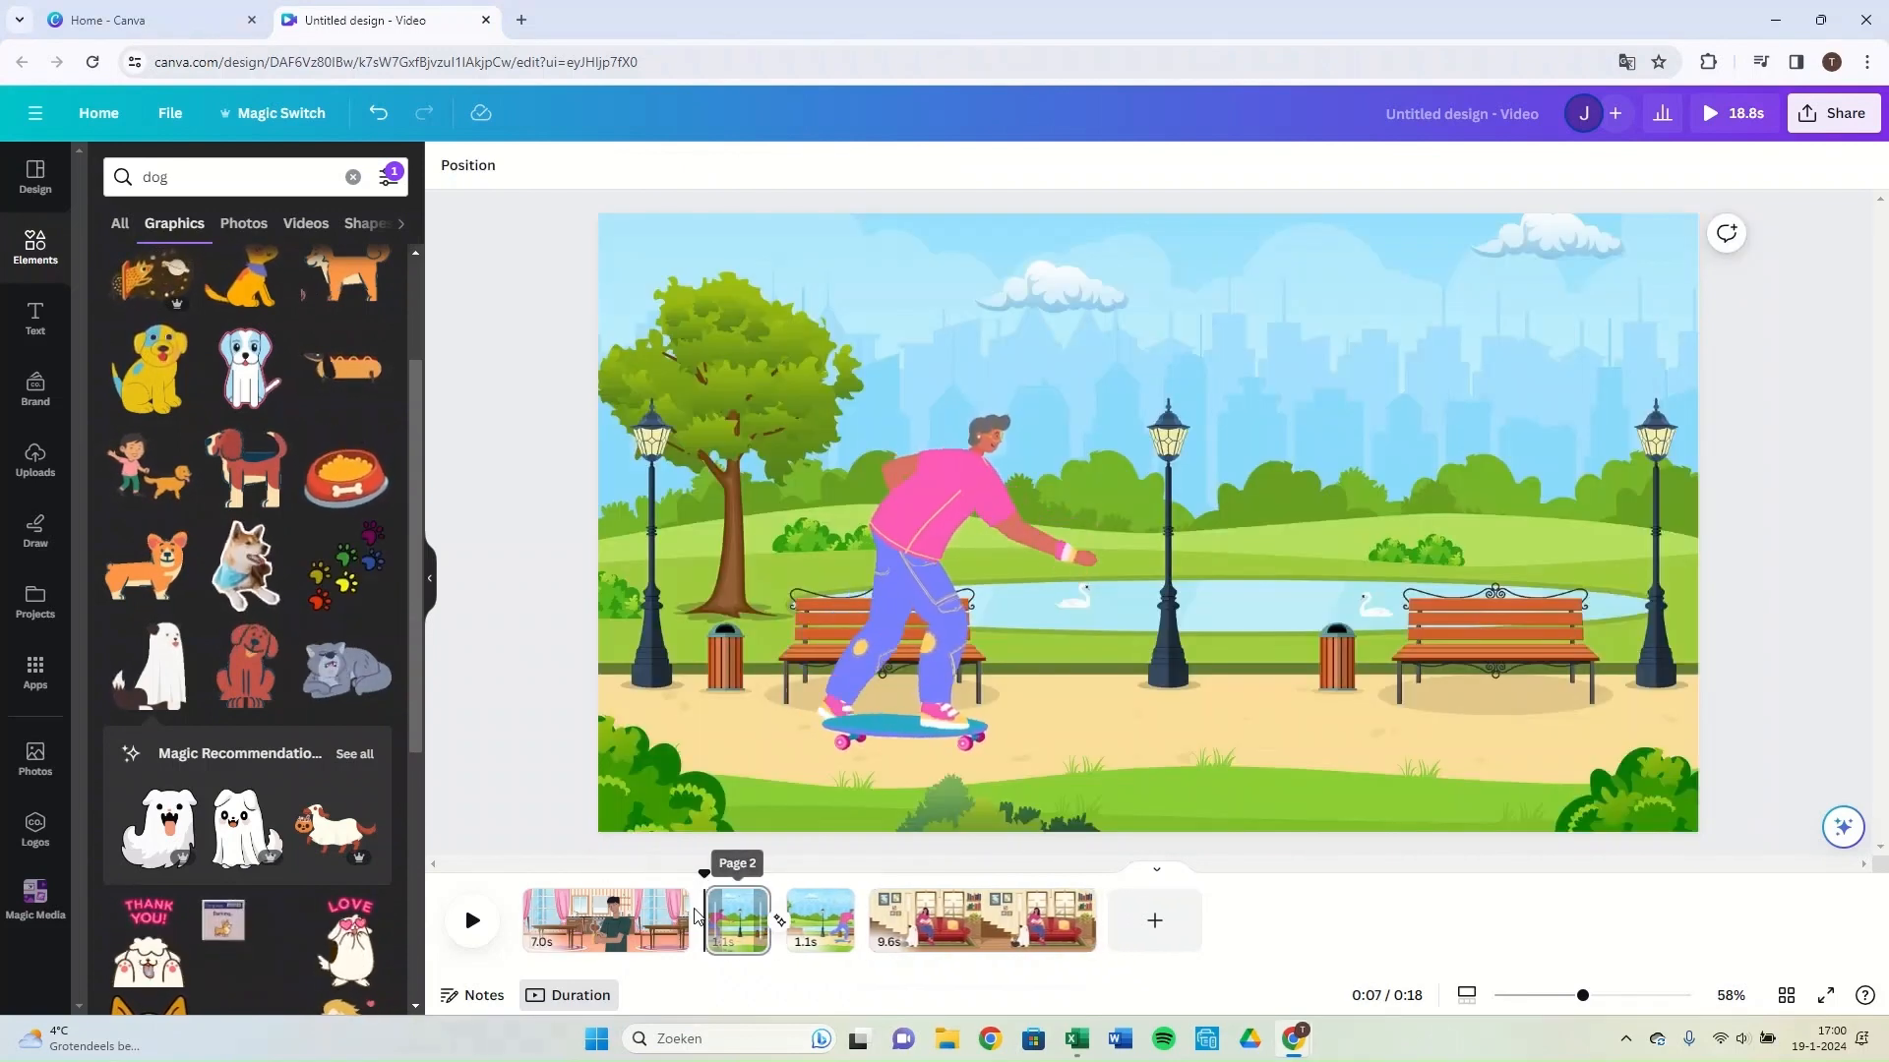
{"action": "left_click", "coordinate": [661, 921]}
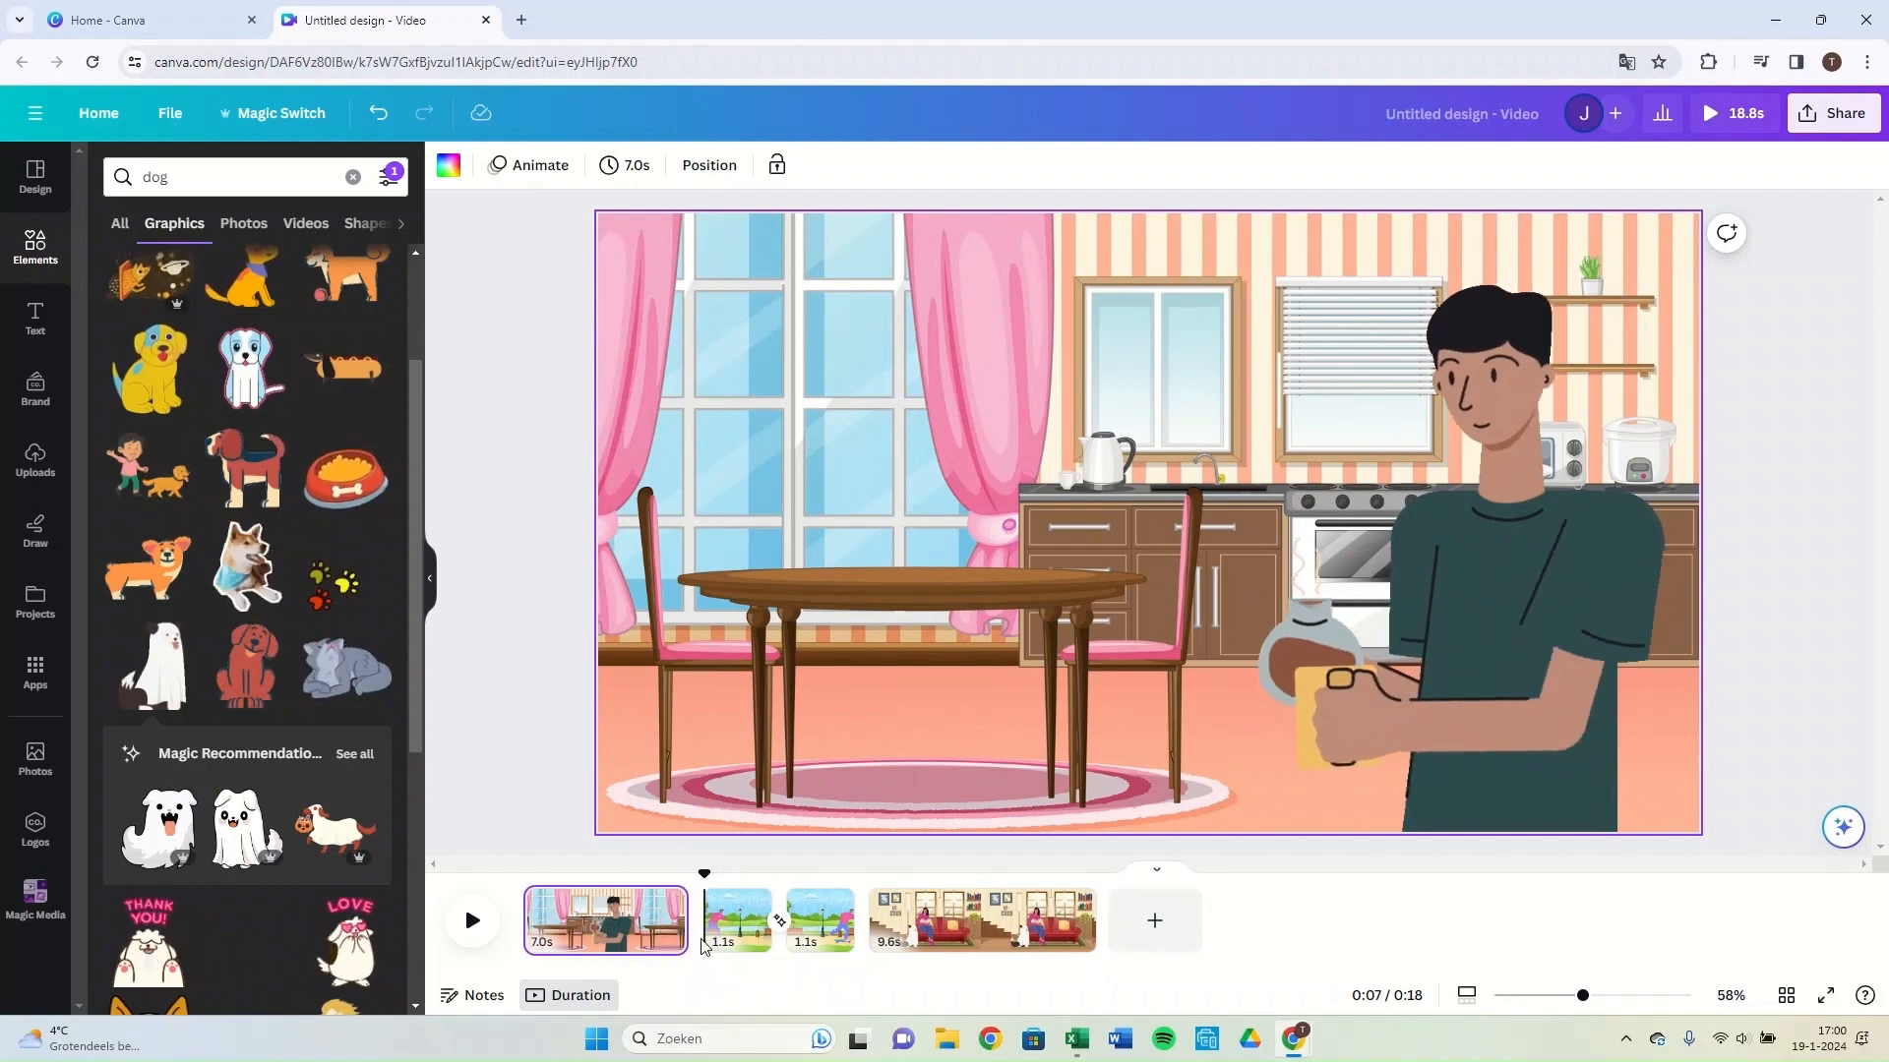
{"action": "left_click", "coordinate": [702, 942]}
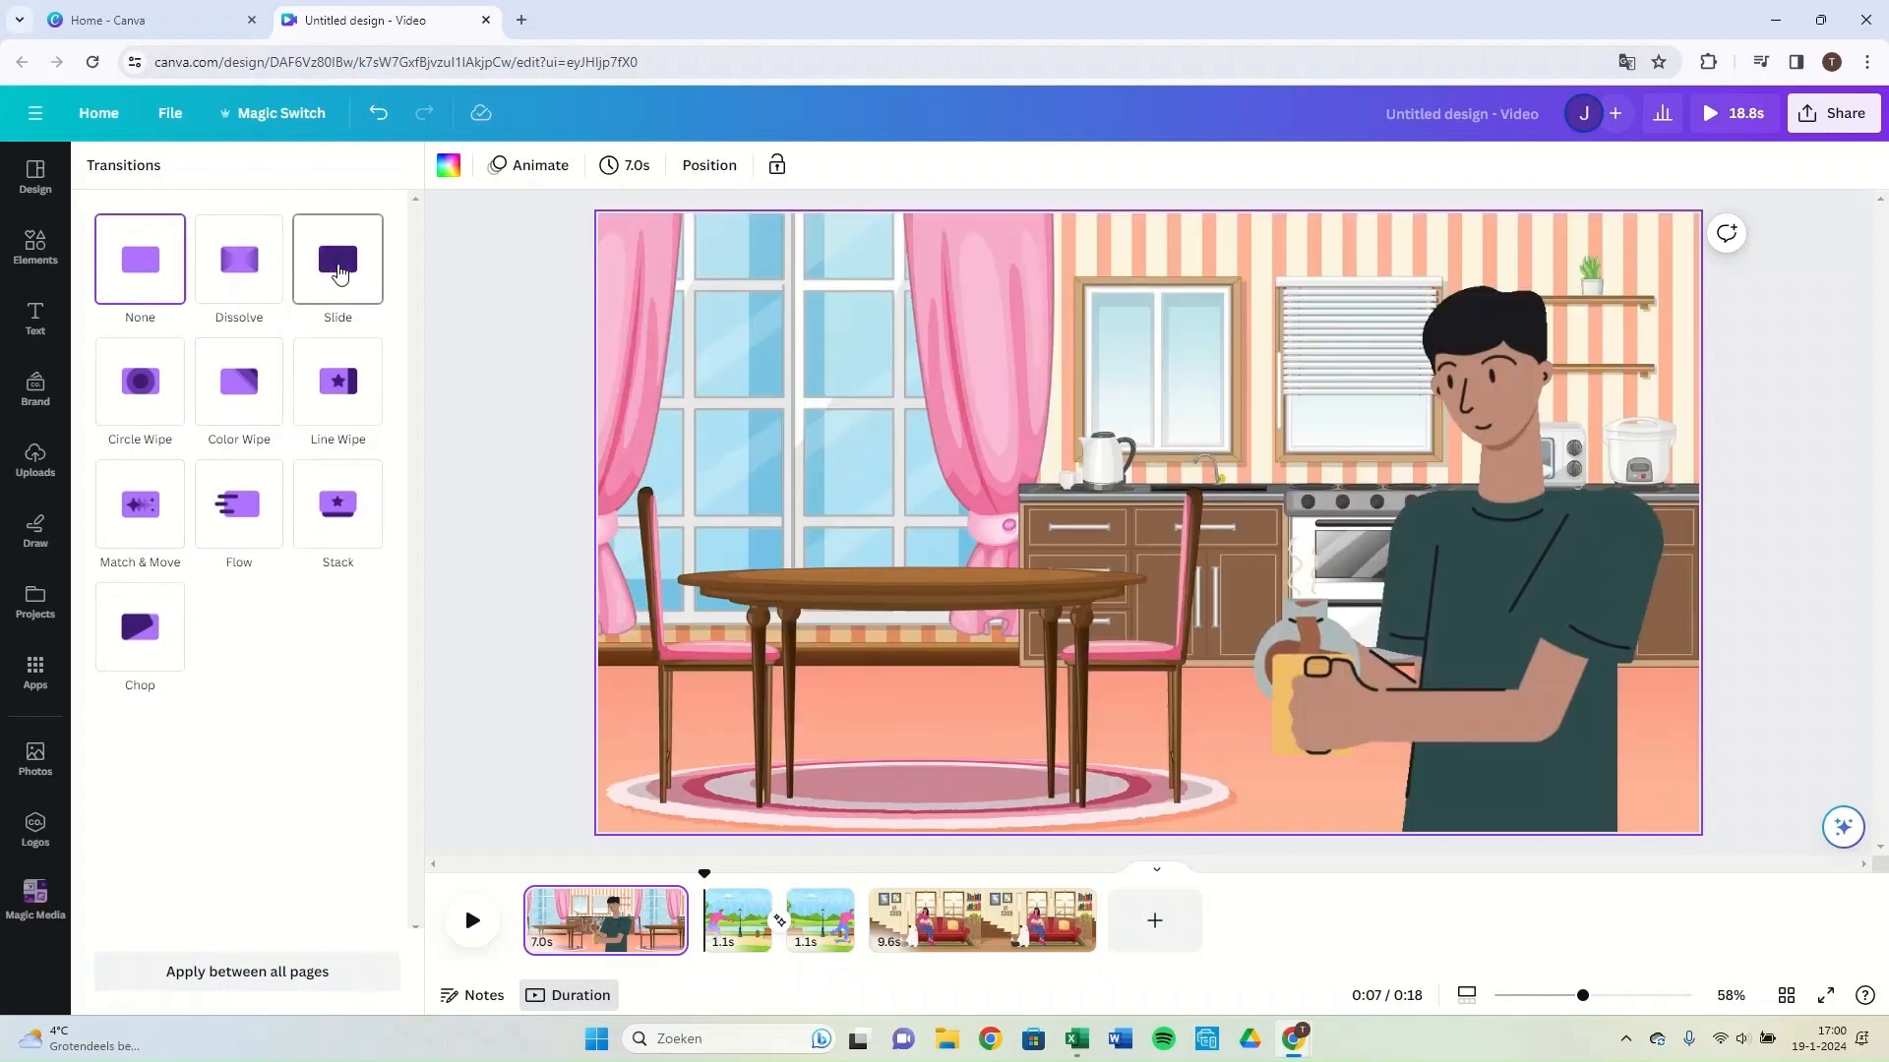
{"action": "left_click", "coordinate": [339, 274]}
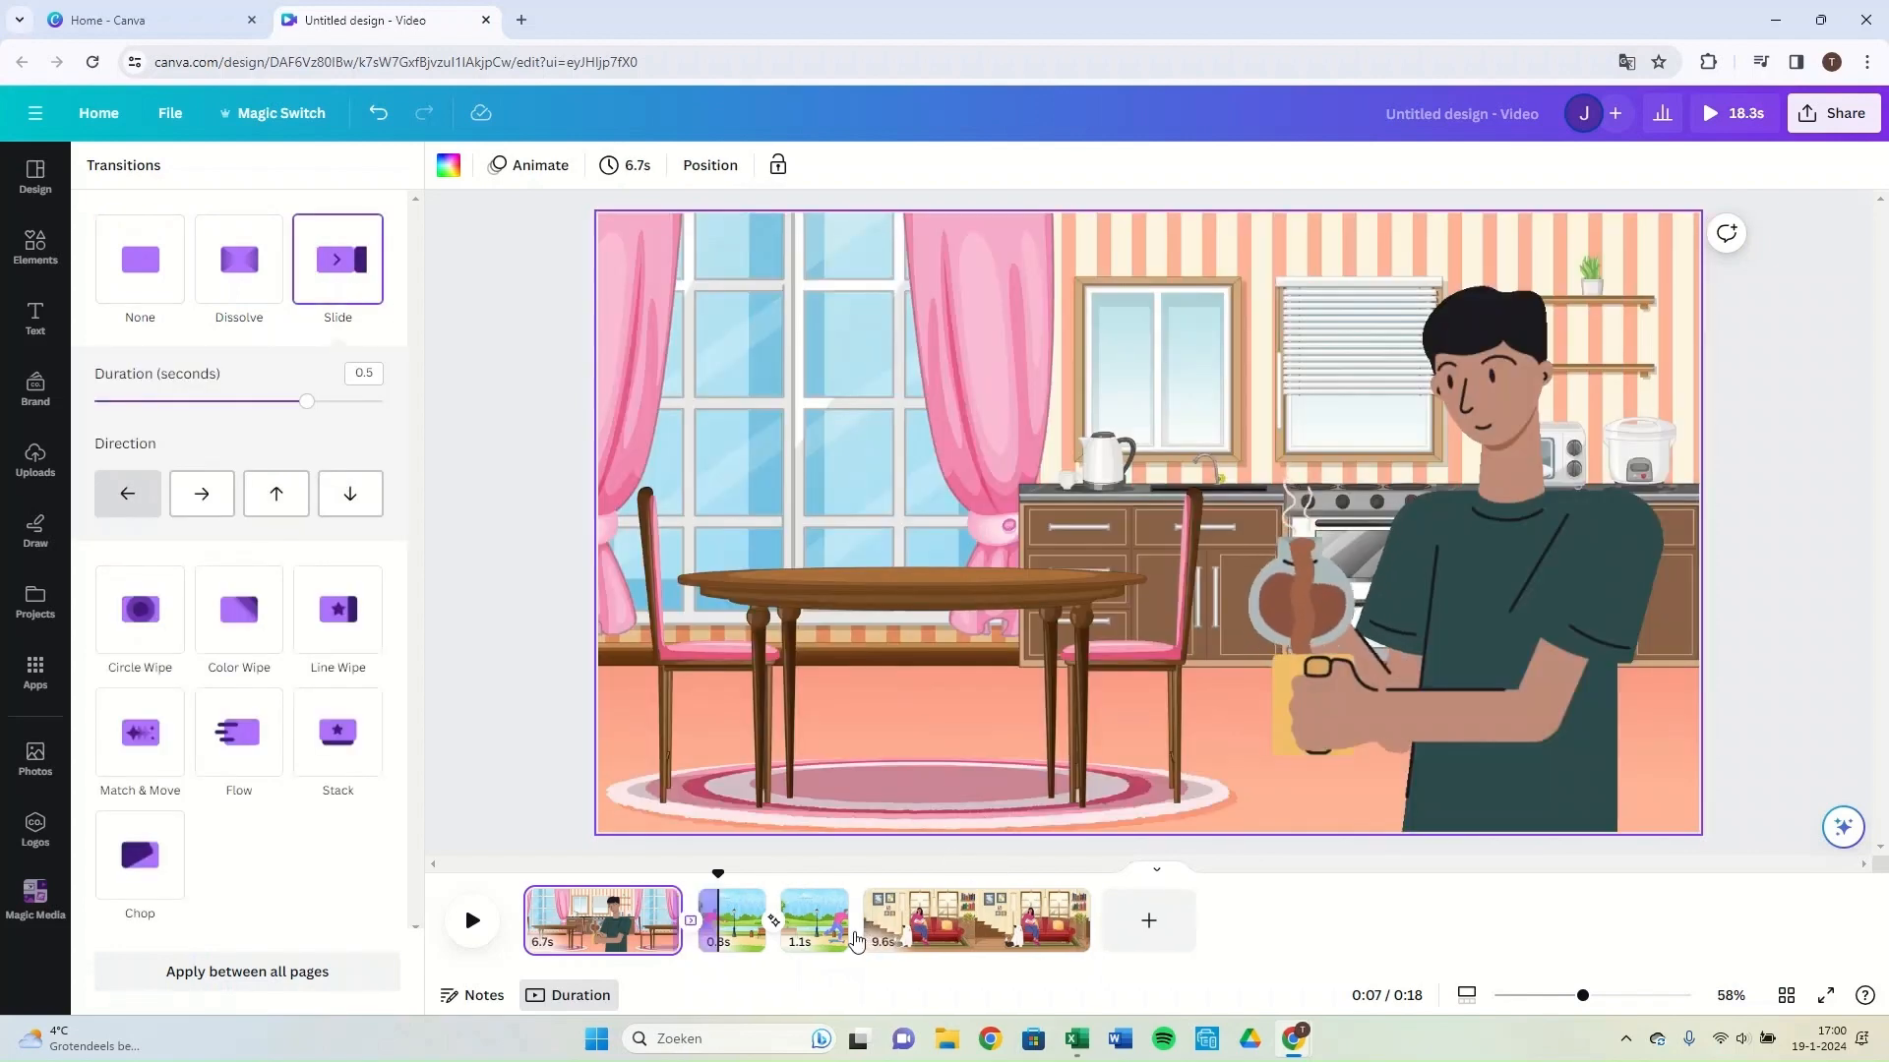
Apply a Flow transition between the second park page and the living room, with a 0.69-second duration and upward direction.
{"action": "left_click", "coordinate": [869, 943]}
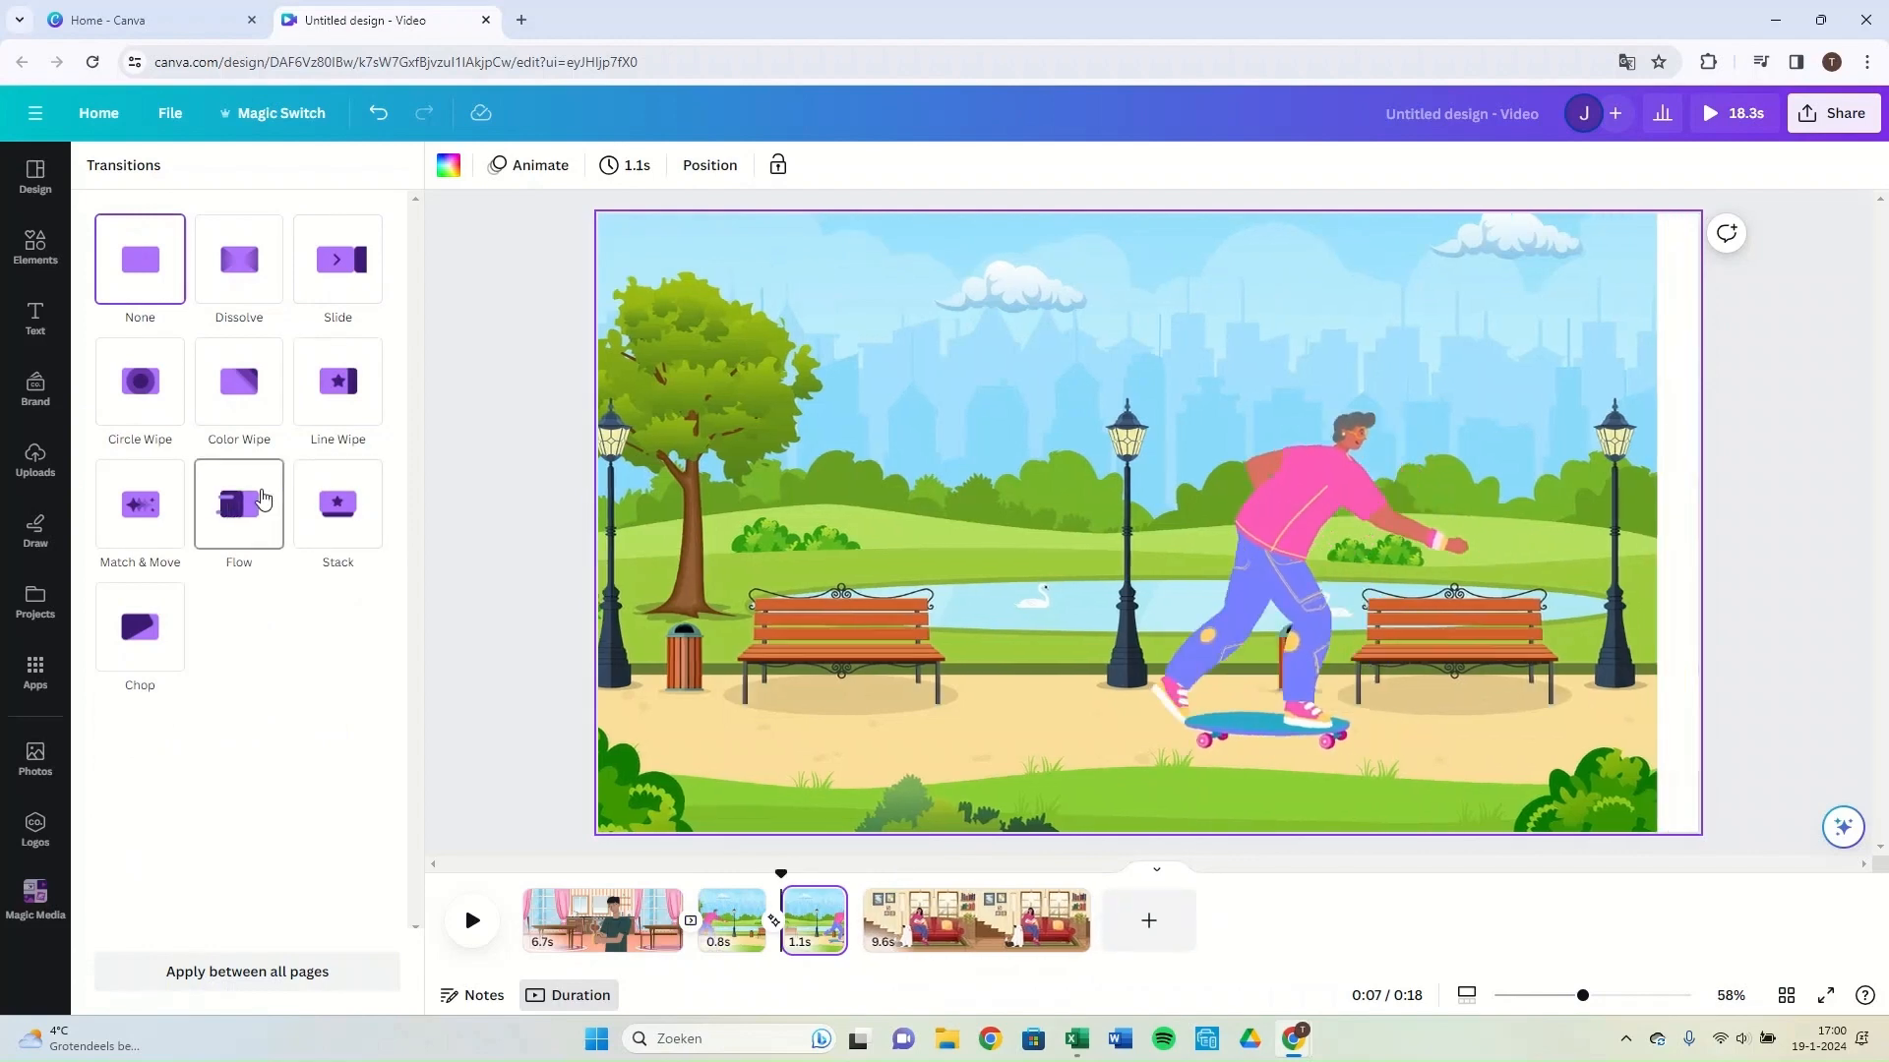
{"action": "left_click", "coordinate": [264, 501]}
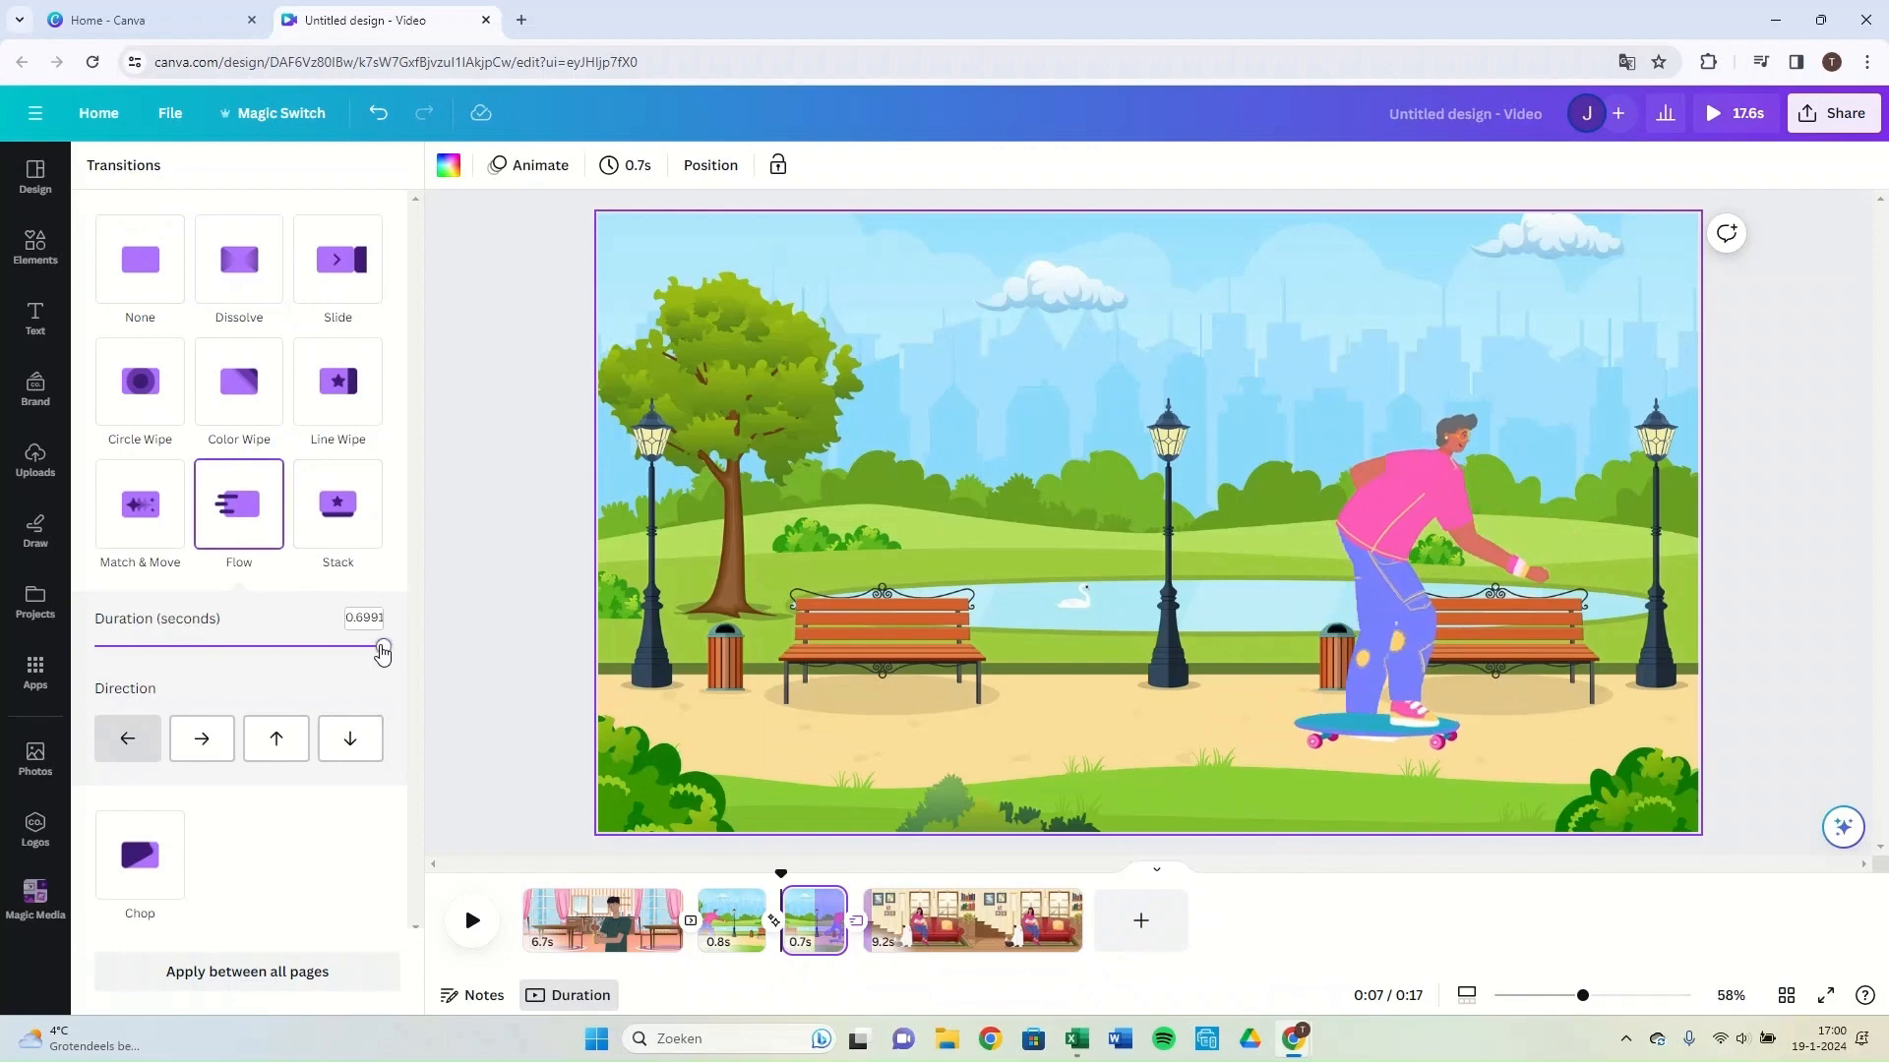
{"action": "mouse_move", "coordinate": [383, 647]}
{"action": "left_mouse_down"}
{"action": "mouse_move", "coordinate": [281, 659]}
{"action": "mouse_move", "coordinate": [380, 649]}
{"action": "left_mouse_up"}
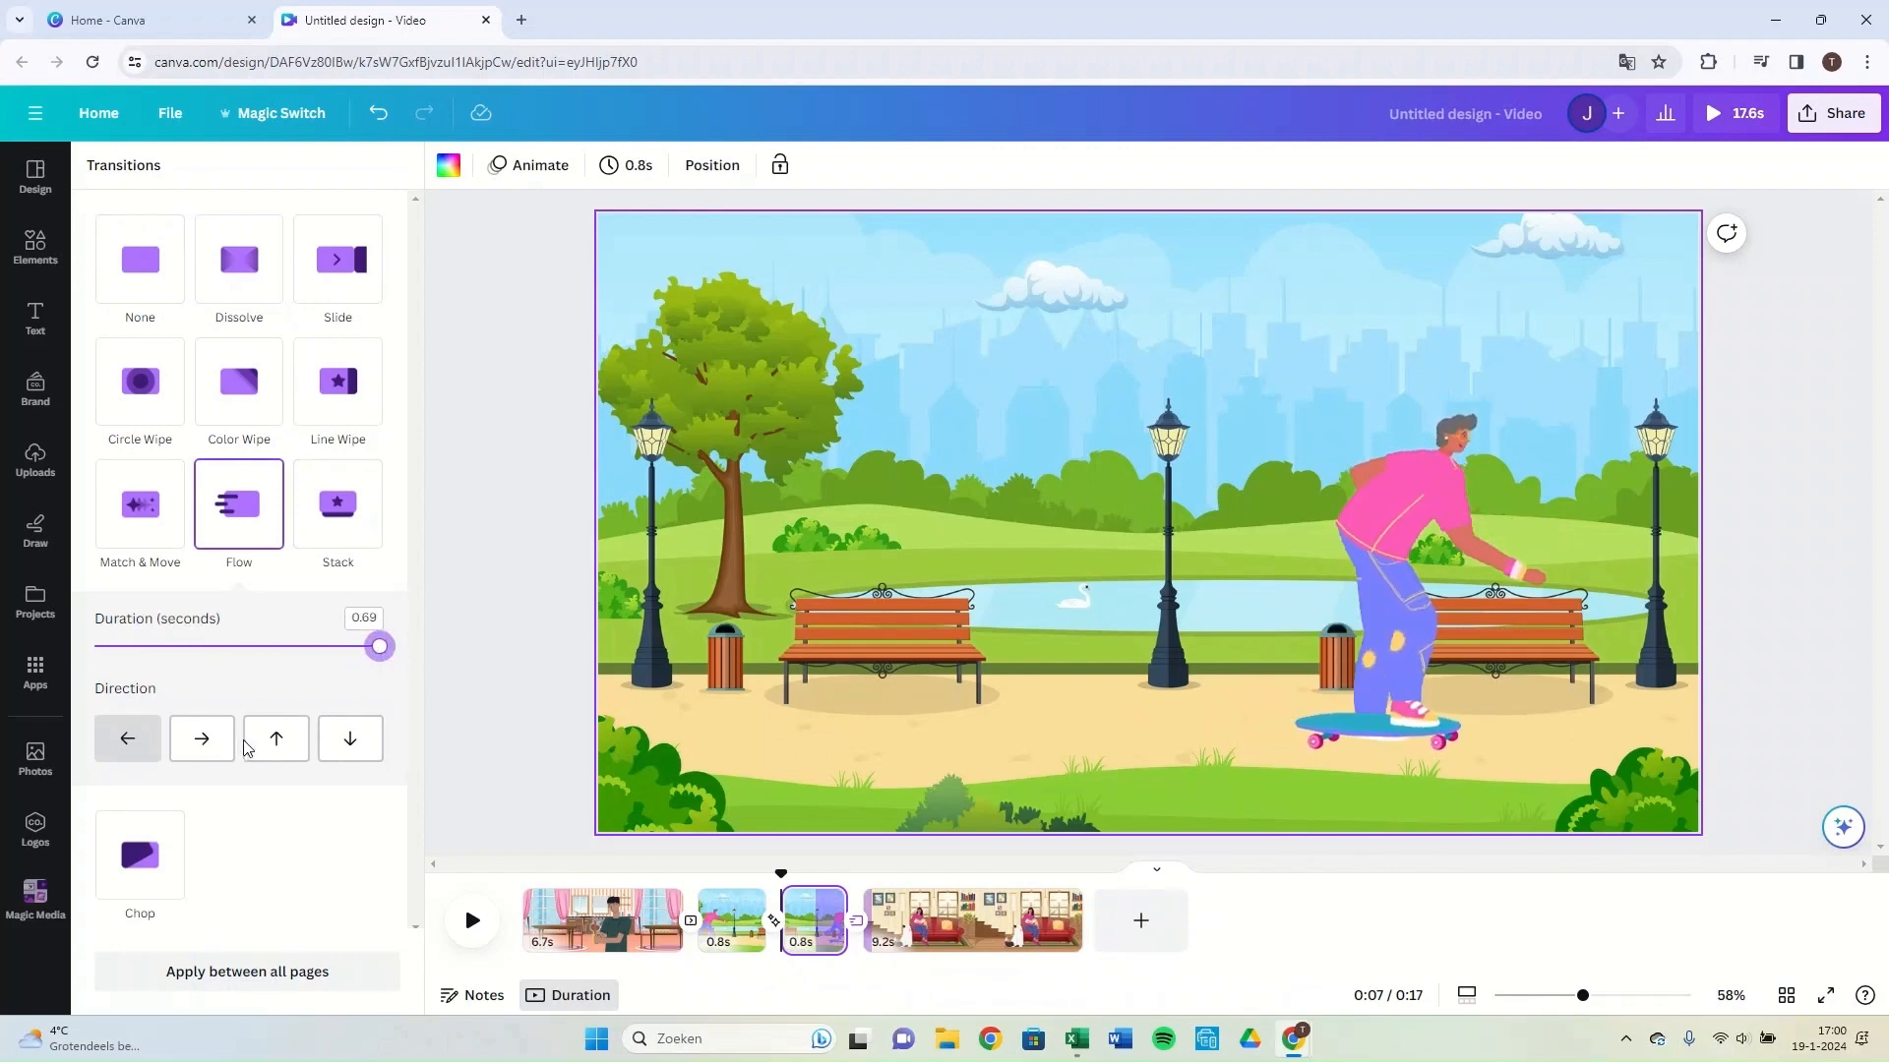
{"action": "left_click", "coordinate": [273, 744]}
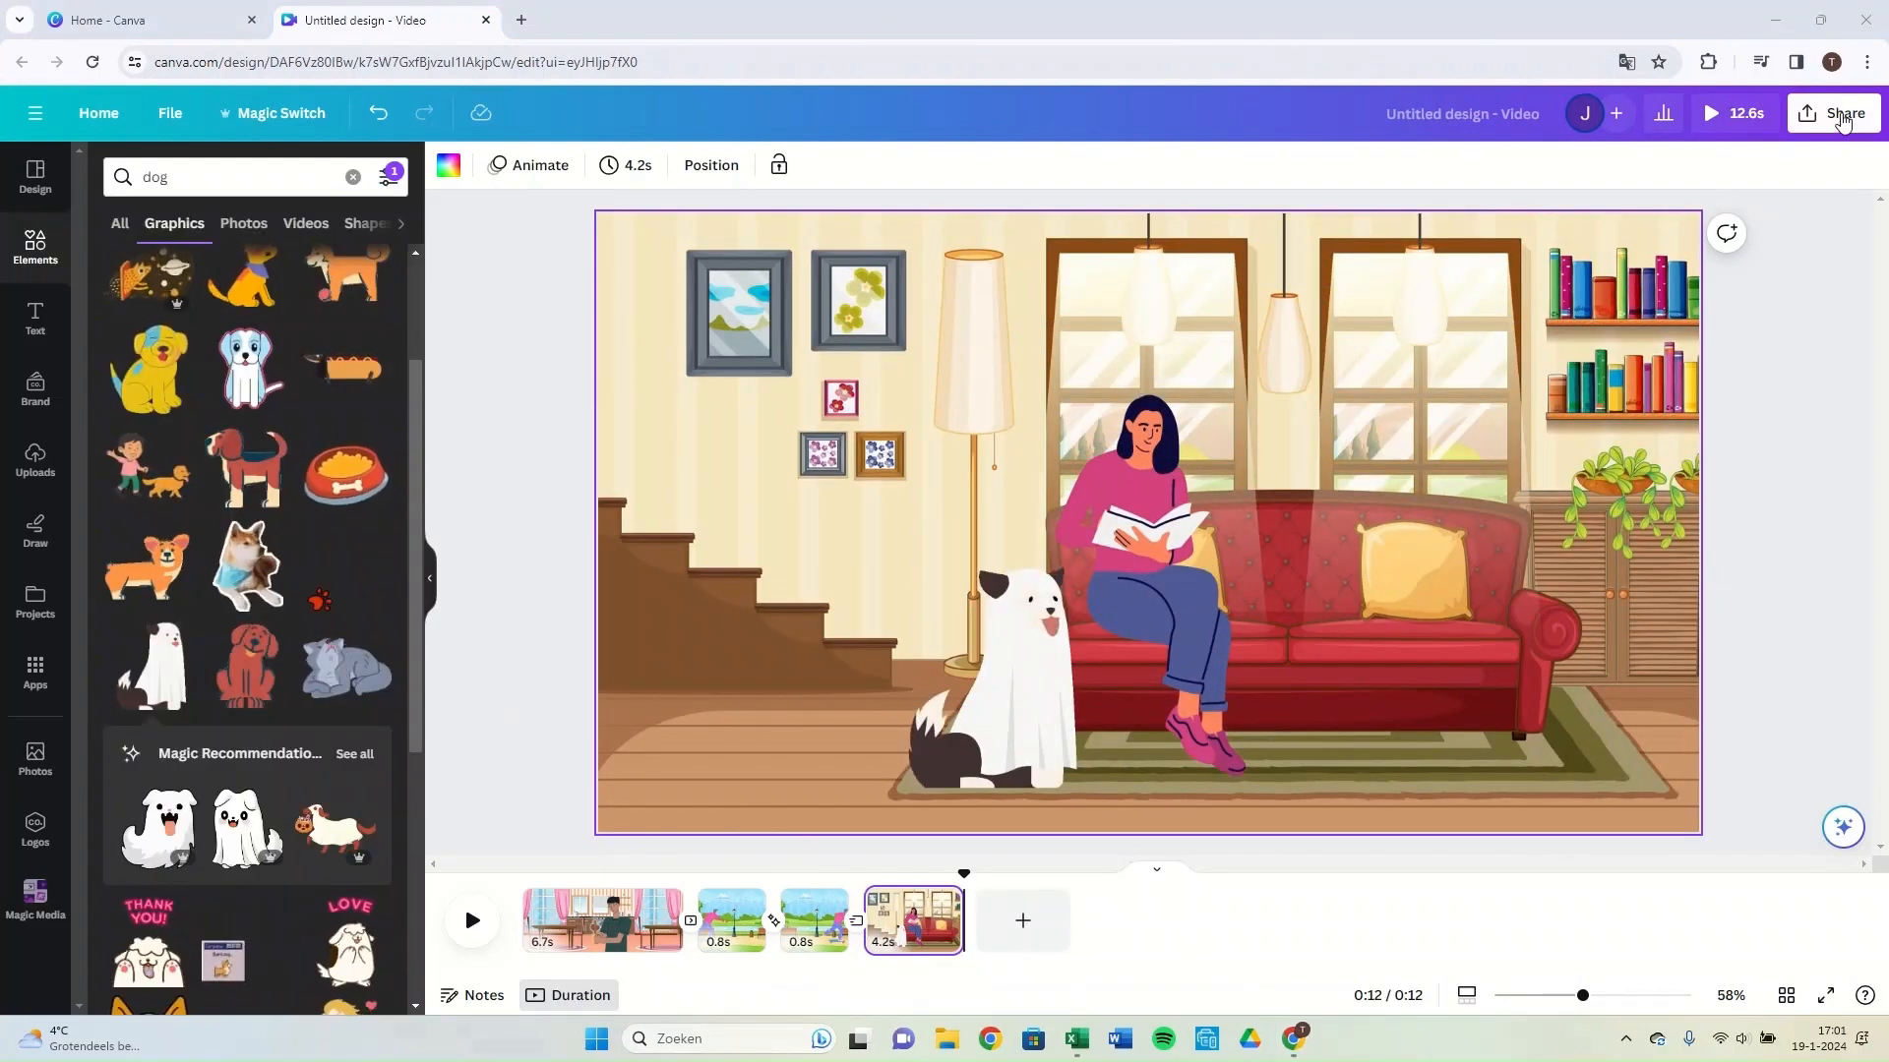
Download all four pages as an MP4 video in 1080p quality.
{"action": "left_click", "coordinate": [1843, 115]}
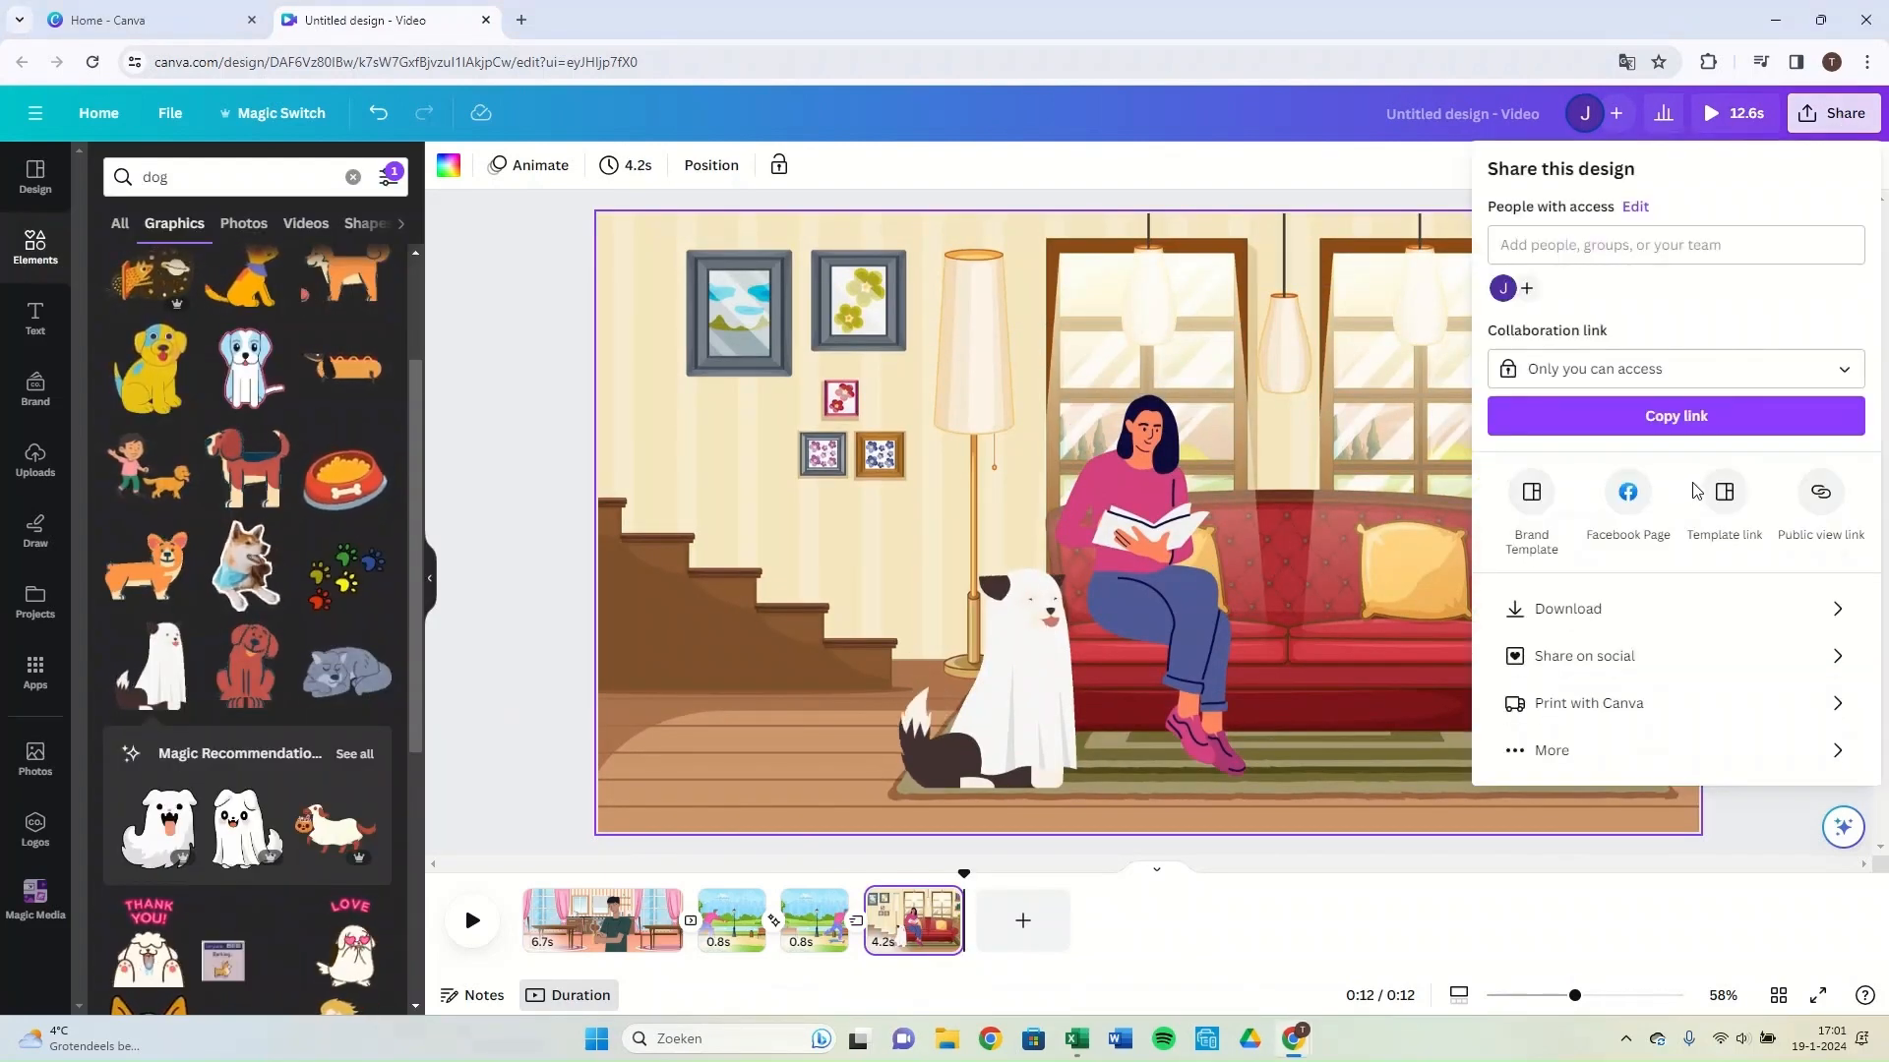
{"action": "left_click", "coordinate": [1603, 610]}
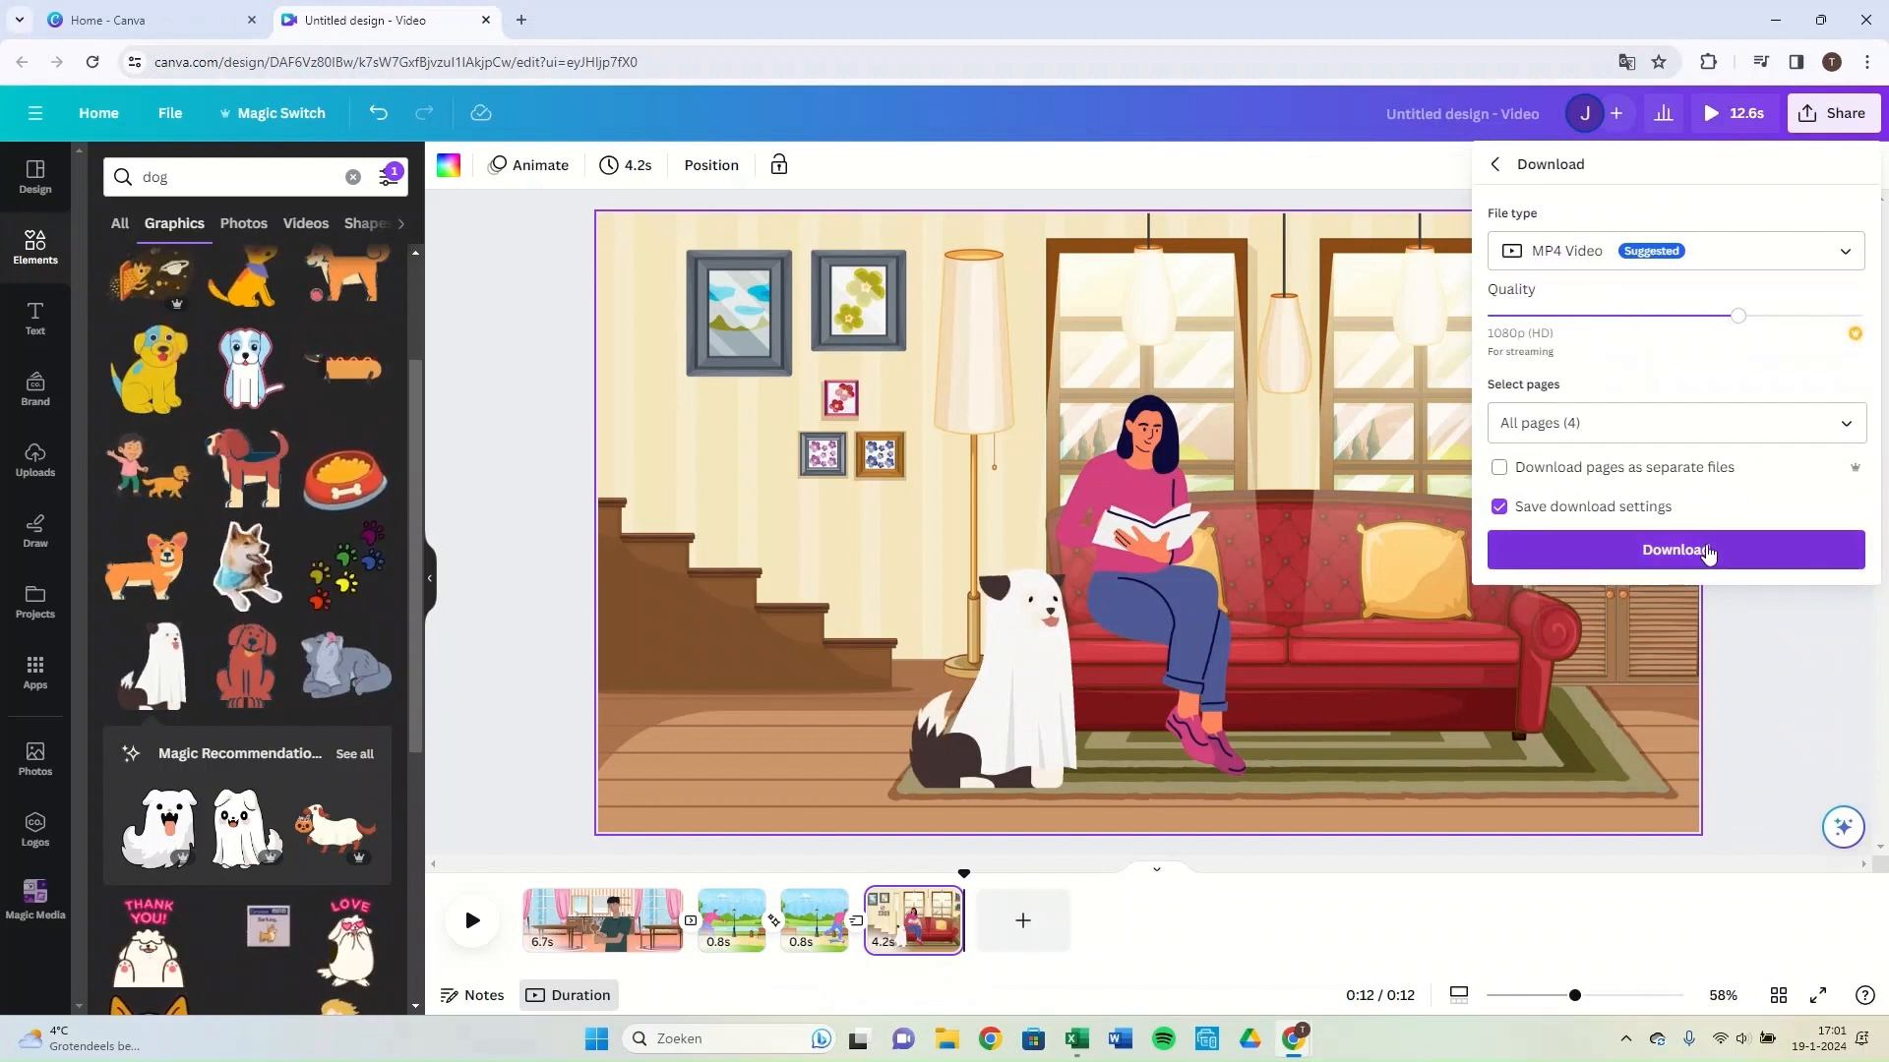
{"action": "left_click", "coordinate": [1706, 554]}
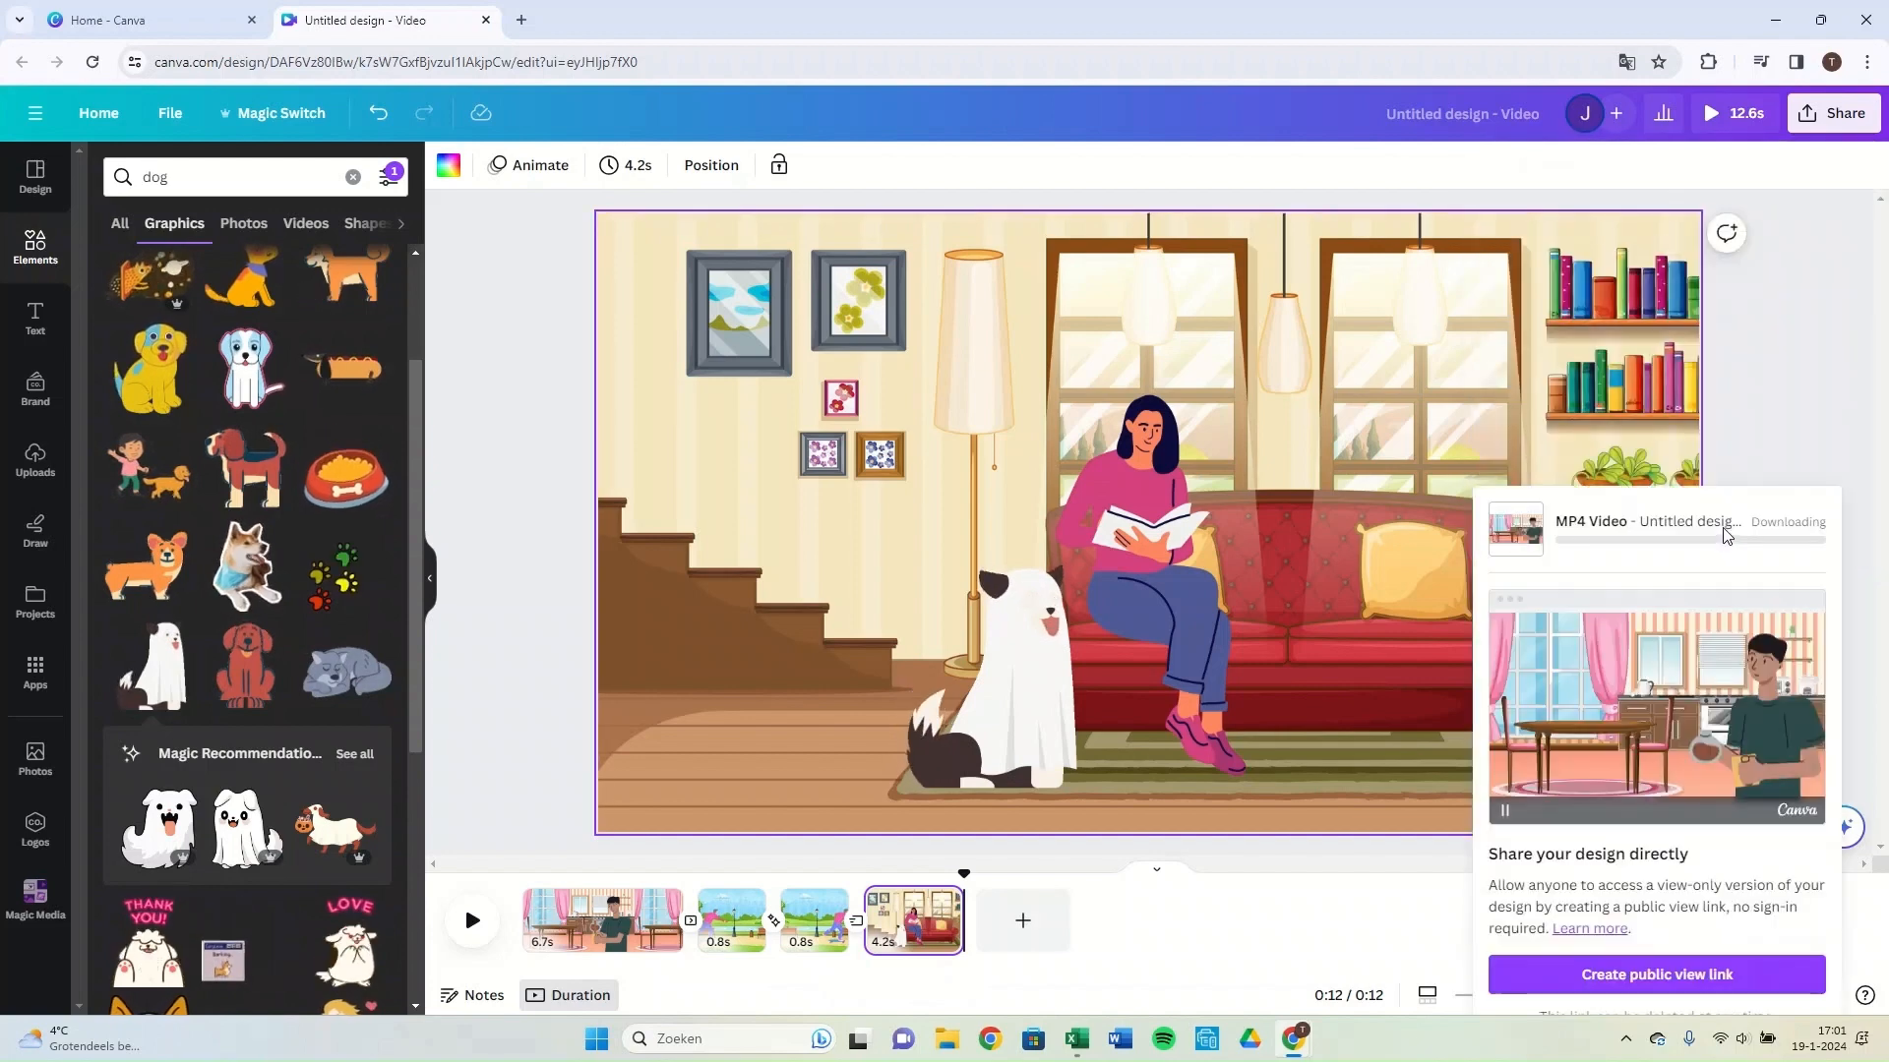